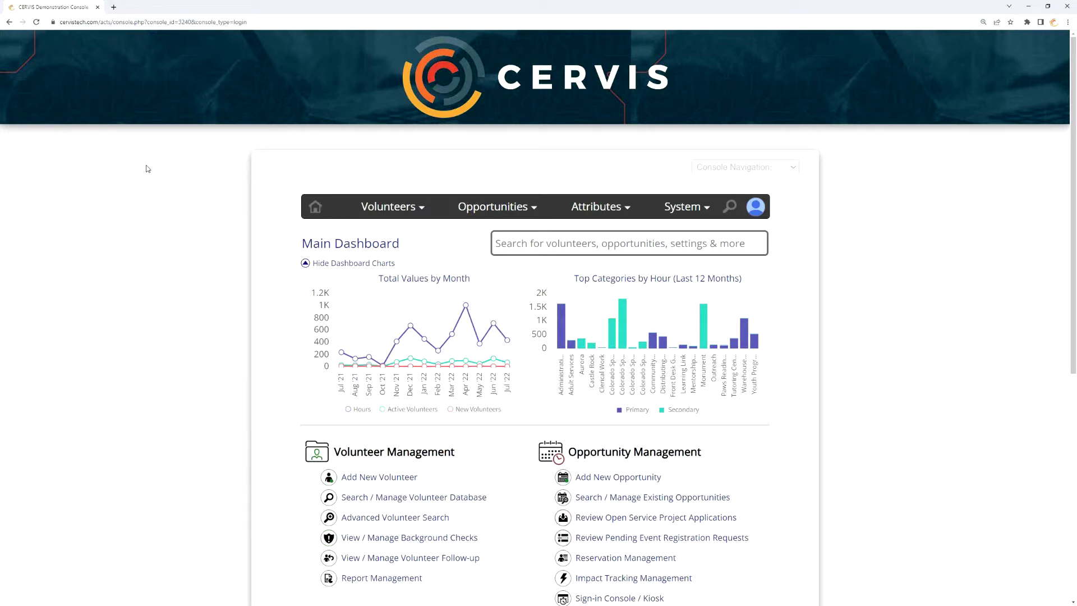
# Start adding a new opportunity and keep its opportunity type as Normal Event.
pyautogui.scroll(-1, 204, 246)
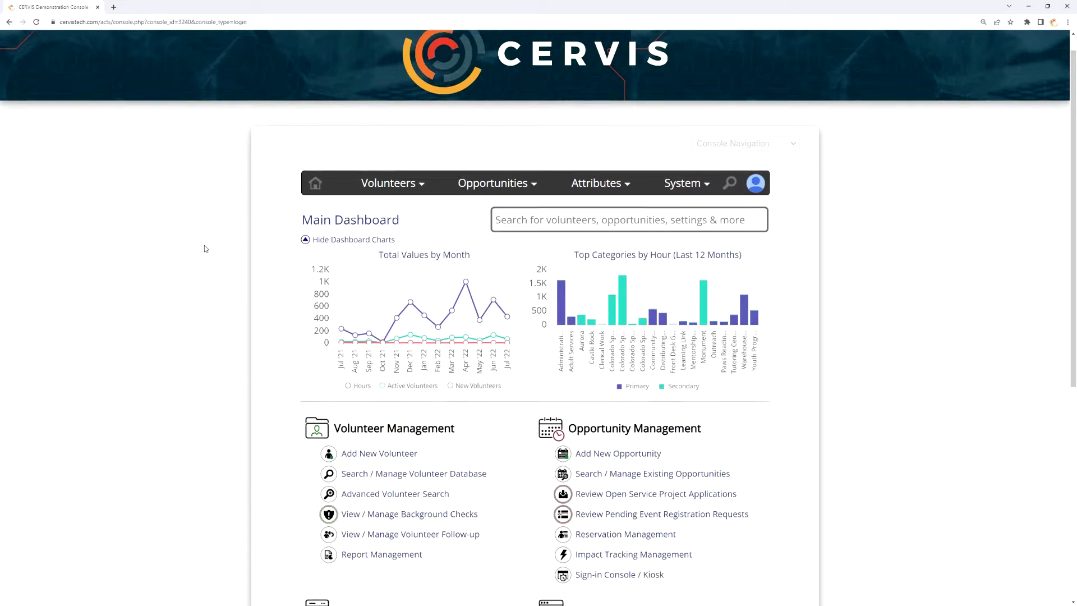
pyautogui.scroll(-3, 224, 230)
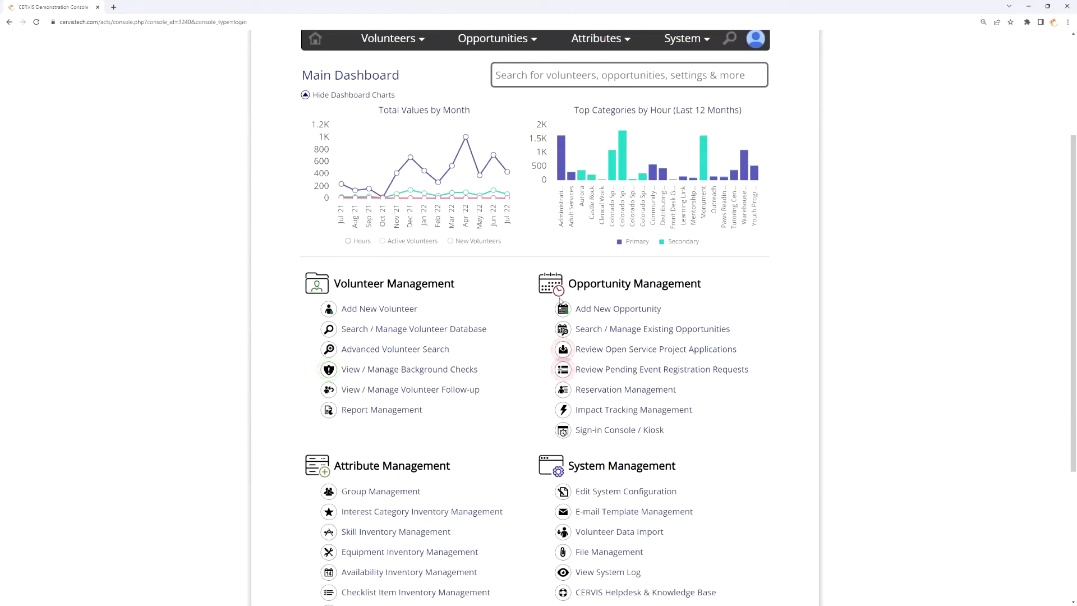
pyautogui.click(632, 309)
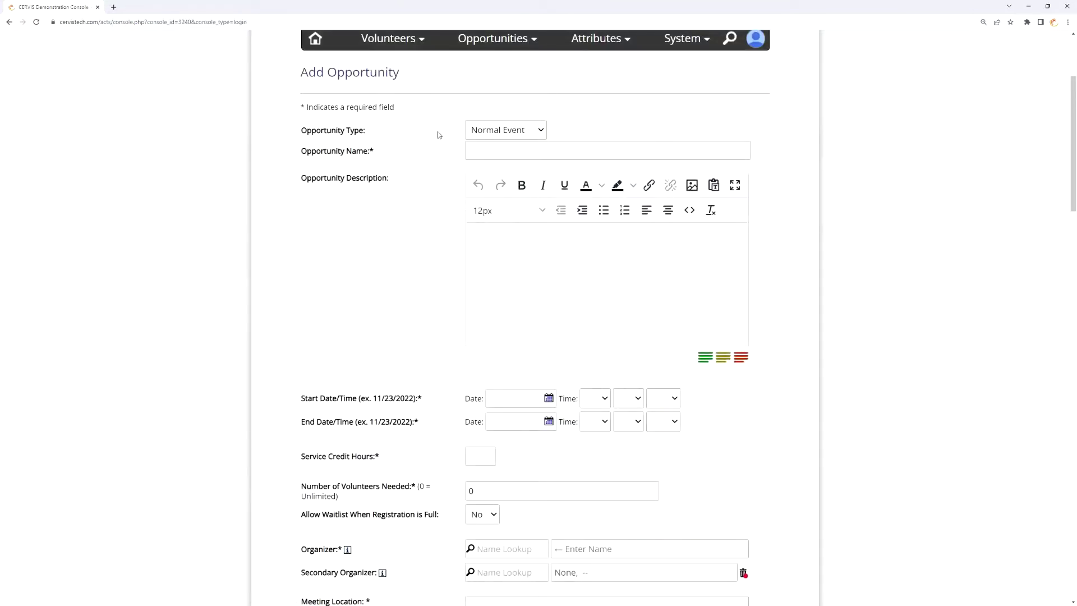
pyautogui.click(518, 135)
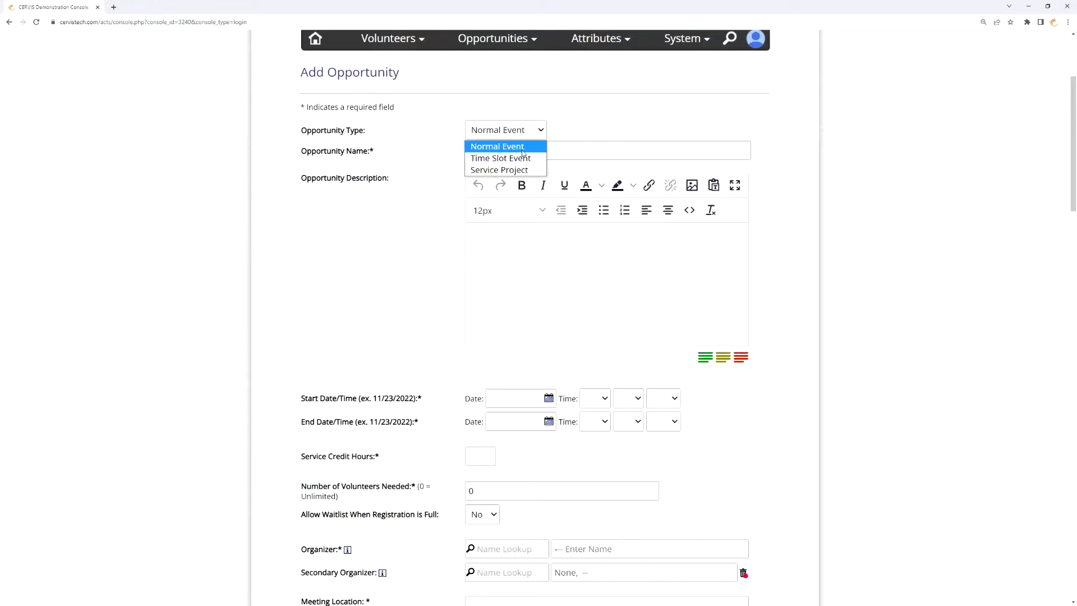
pyautogui.click(516, 148)
# Examine the start and end date/time fields of the normal event form.
pyautogui.scroll(-1, 464, 375)
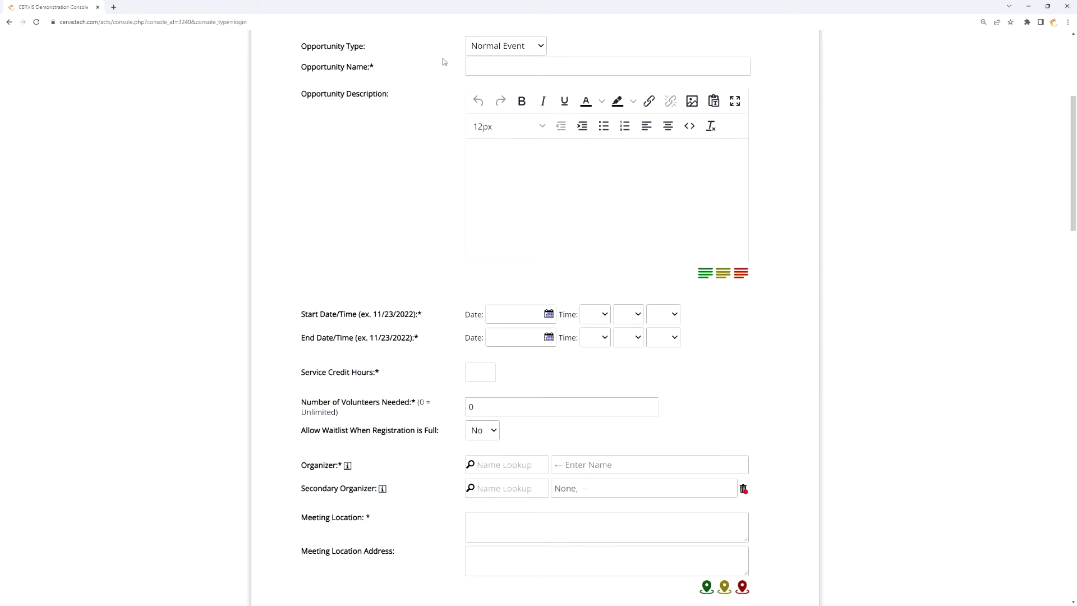
pyautogui.tripleClick(417, 316)
pyautogui.click(446, 319)
pyautogui.moveTo(308, 314); pyautogui.dragTo(374, 315)
pyautogui.click(328, 350)
pyautogui.moveTo(310, 338); pyautogui.dragTo(410, 340)
pyautogui.click(410, 340)
# Change the opportunity type to Time Slot Event and add 5 time slots.
pyautogui.scroll(2, 479, 200)
pyautogui.click(512, 174)
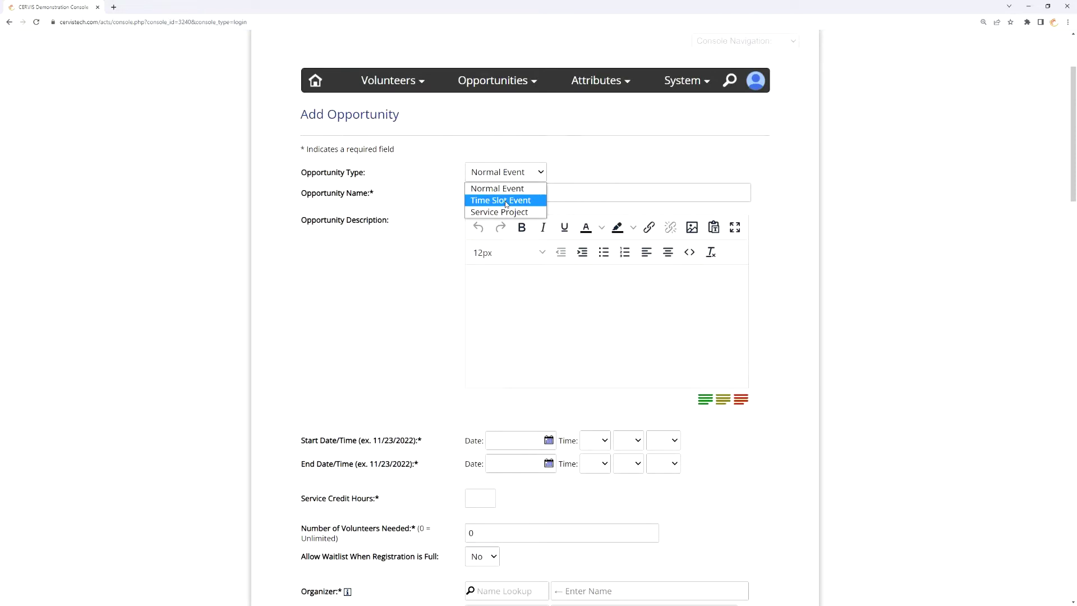
pyautogui.click(506, 201)
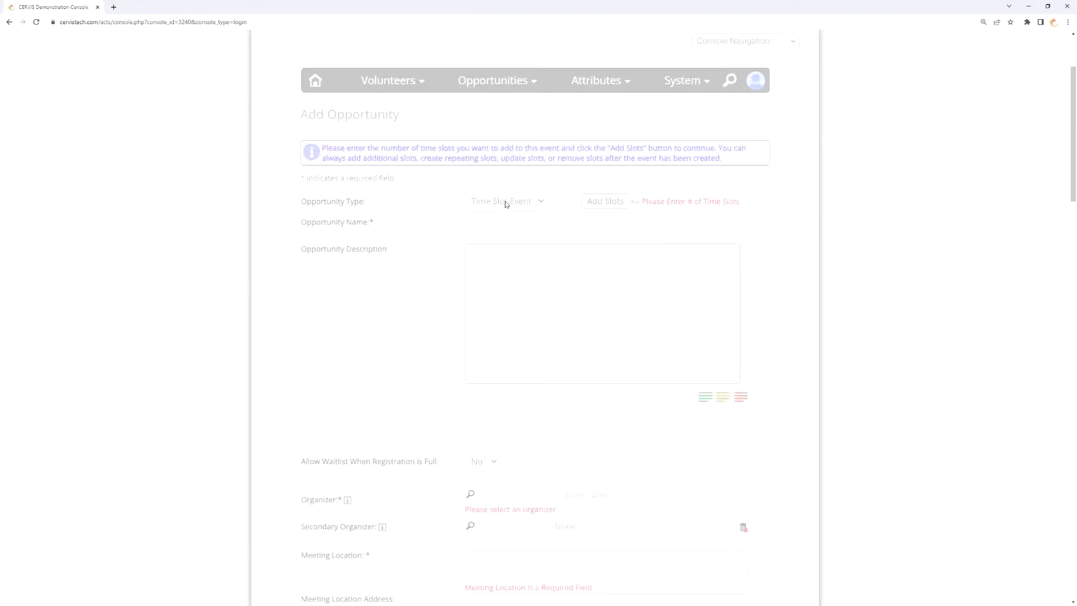
pyautogui.click(569, 200)
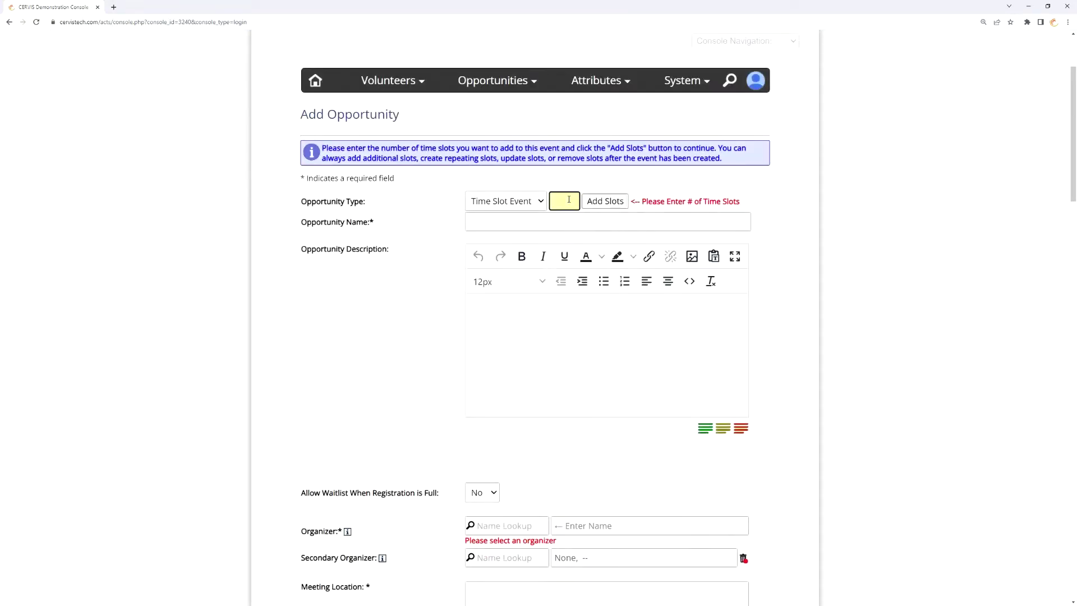
pyautogui.write('5')
pyautogui.press('Return')
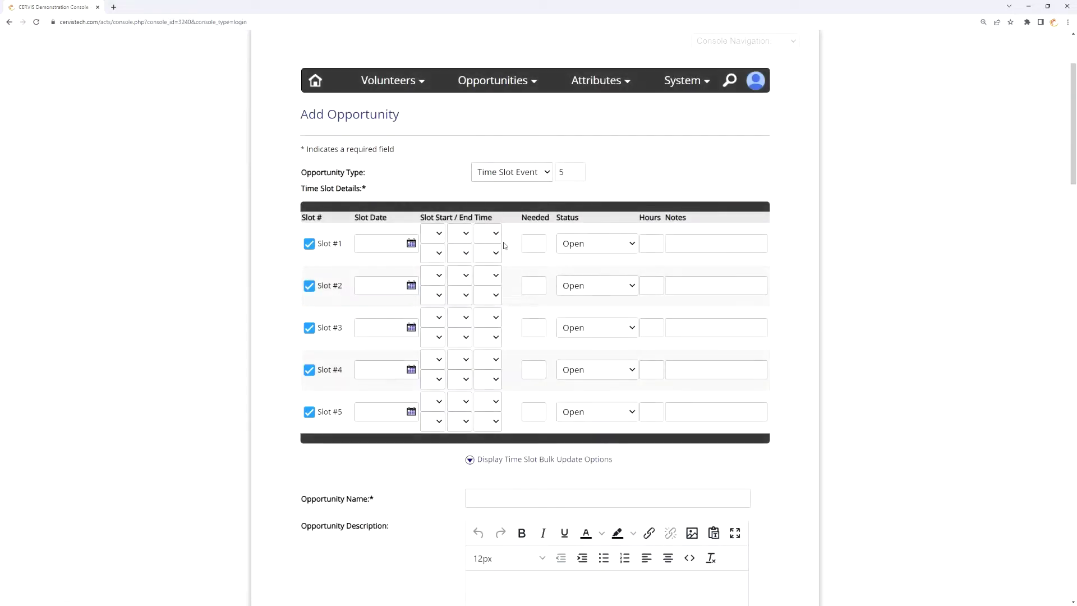
# Examine the time slot details table, including the notes field of Slot #1.
pyautogui.scroll(-1, 435, 209)
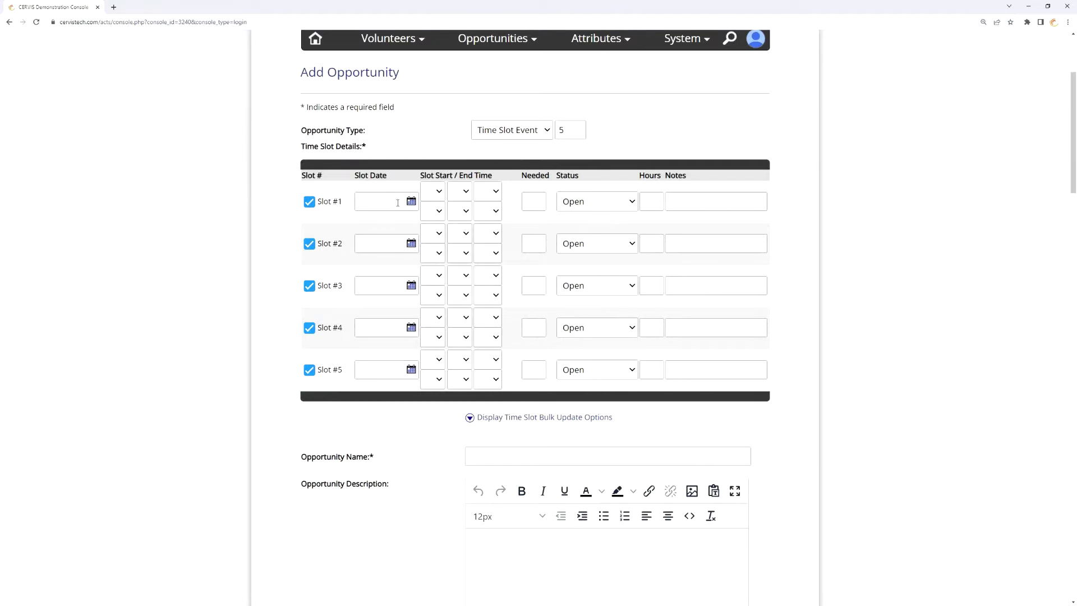
pyautogui.click(689, 206)
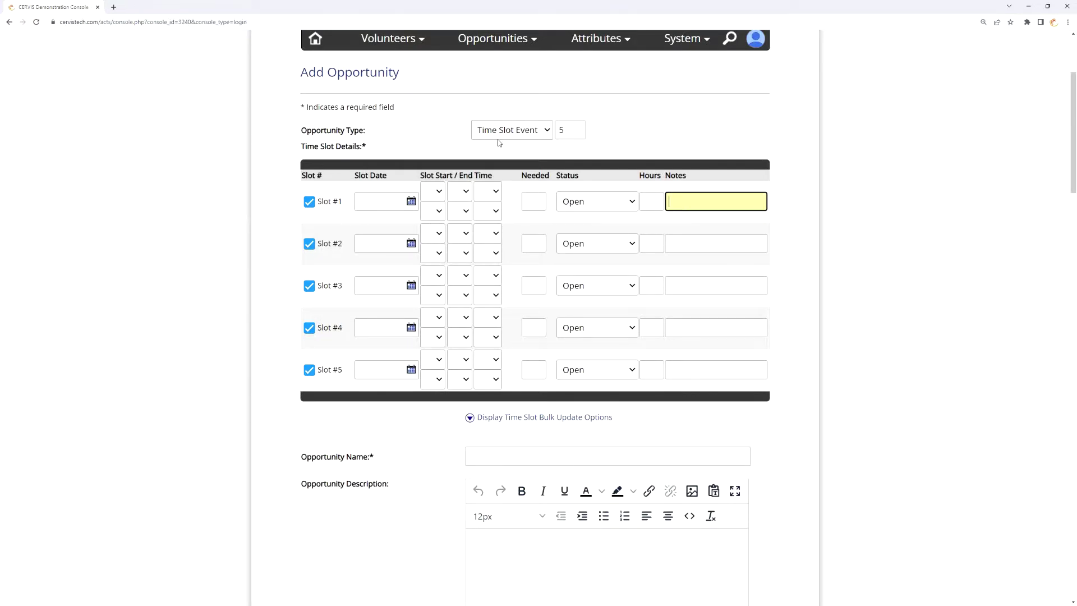
pyautogui.click(443, 144)
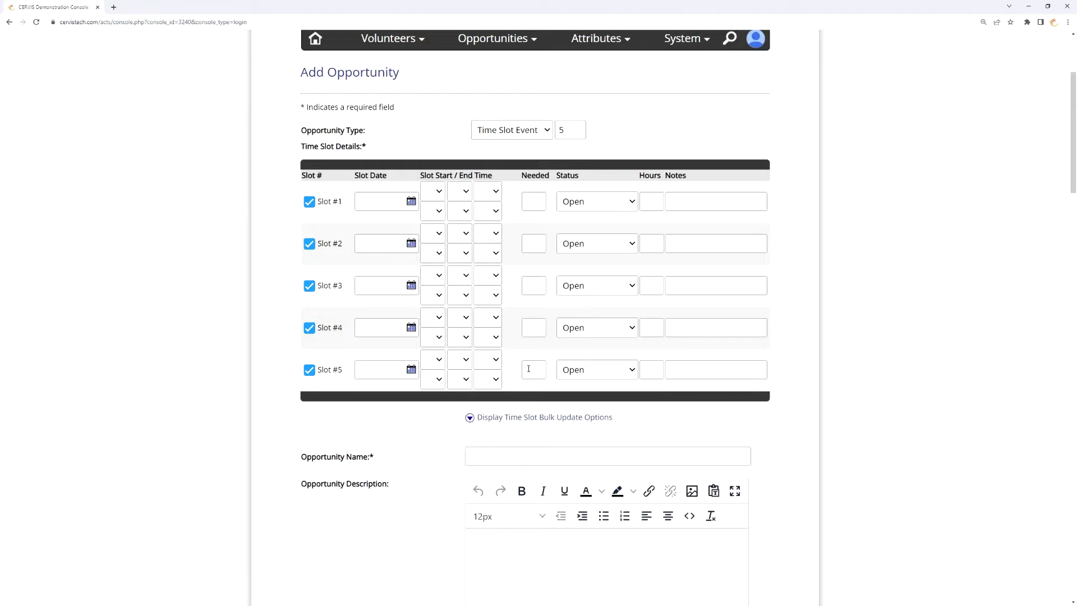
# Review the rest of the time slot event form, from opportunity name and description through organizer, meeting location, reminders and interest categories.
pyautogui.scroll(-2, 421, 416)
pyautogui.moveTo(399, 332); pyautogui.dragTo(317, 331)
pyautogui.moveTo(416, 363); pyautogui.dragTo(308, 358)
pyautogui.scroll(-6, 404, 370)
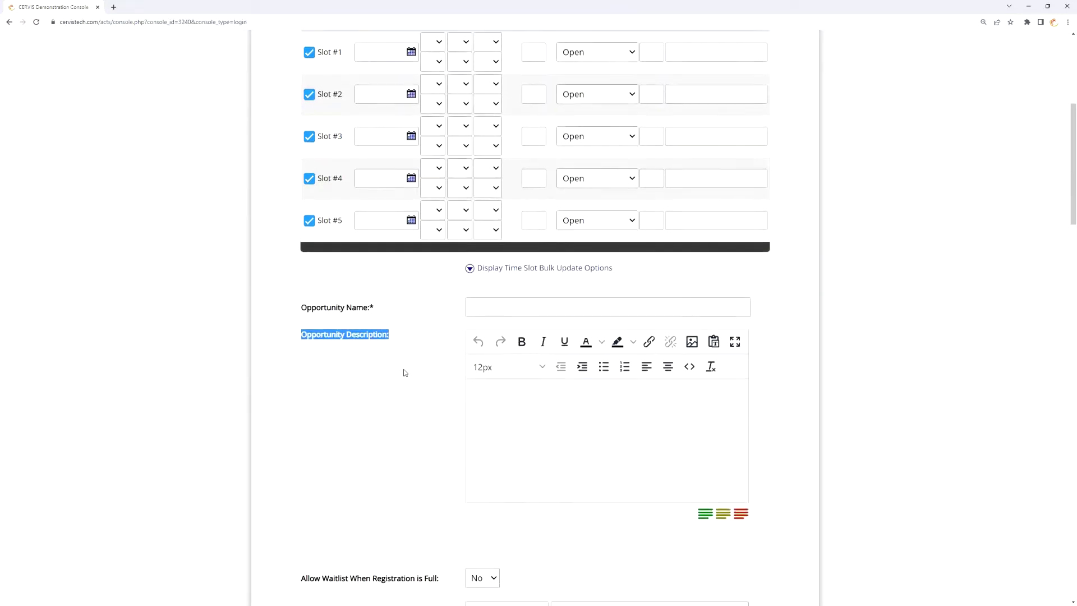
pyautogui.moveTo(345, 303); pyautogui.dragTo(323, 305)
pyautogui.moveTo(413, 362); pyautogui.dragTo(327, 359)
pyautogui.scroll(-3, 446, 339)
pyautogui.moveTo(391, 402); pyautogui.dragTo(327, 394)
pyautogui.moveTo(425, 422); pyautogui.dragTo(327, 418)
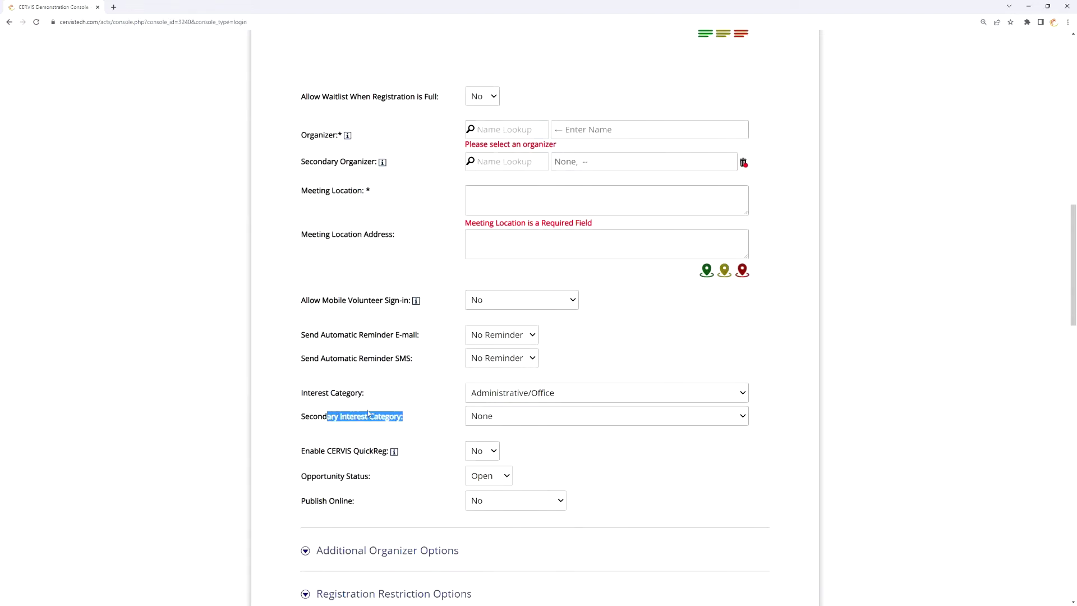
pyautogui.click(405, 395)
pyautogui.scroll(10, 440, 379)
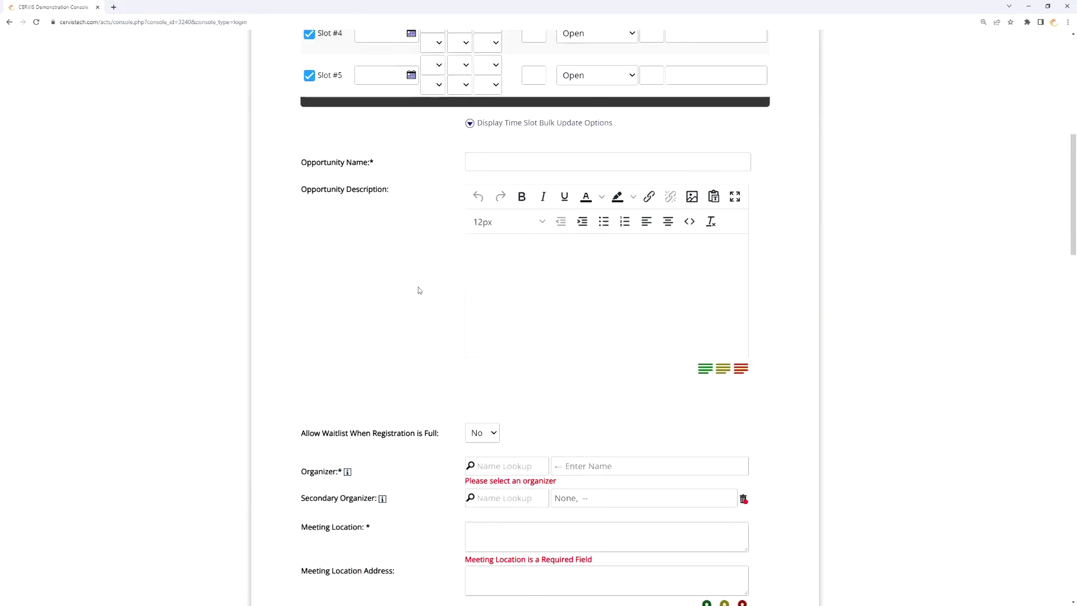
pyautogui.scroll(3, 491, 271)
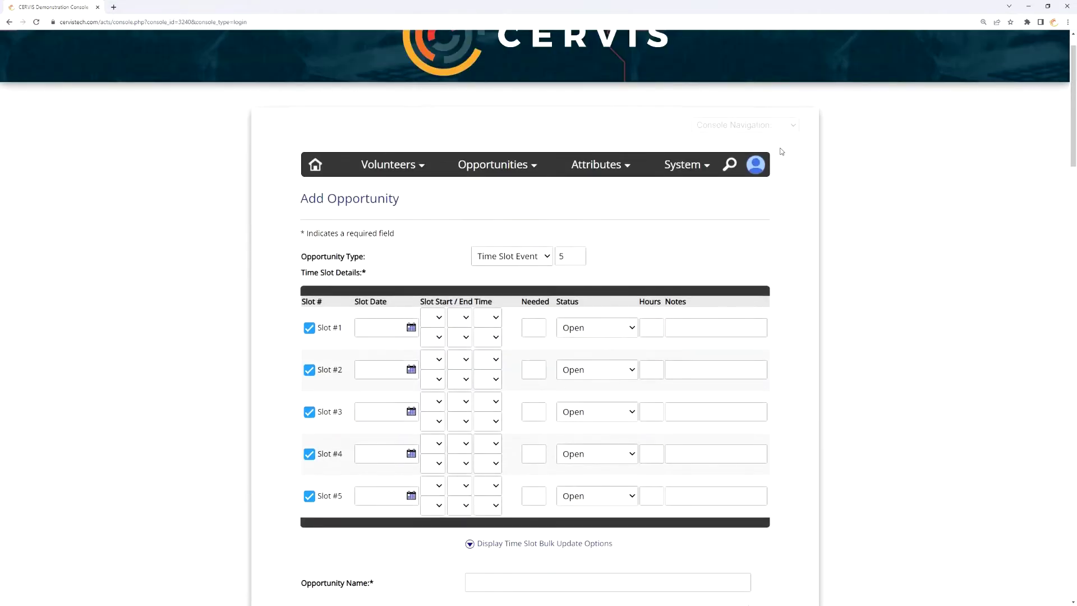
# Switch to the public event listing console and open the Sort and Repack event.
pyautogui.click(778, 125)
pyautogui.click(737, 158)
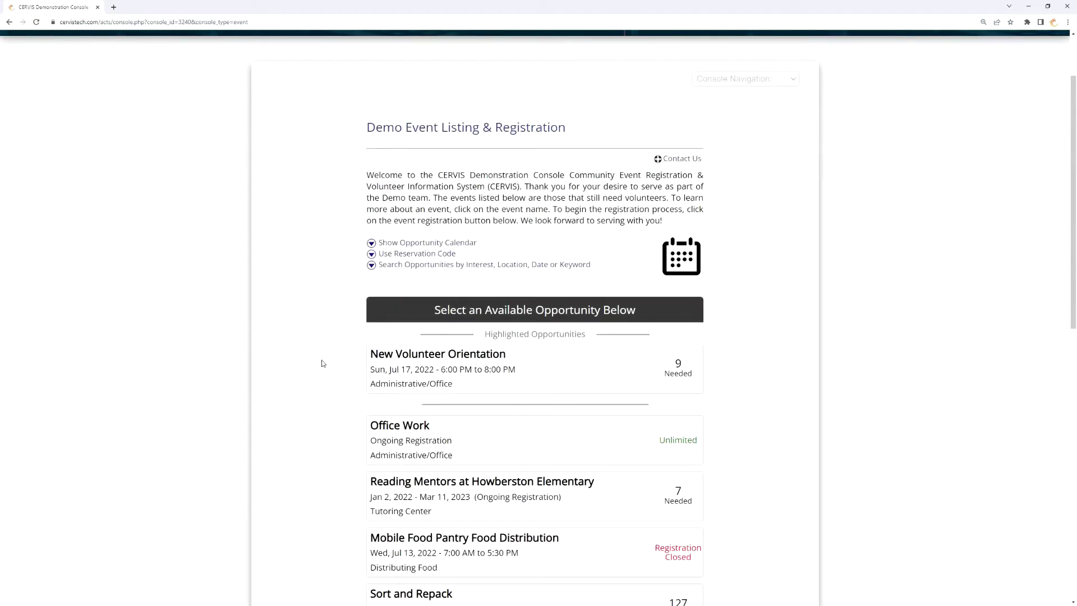
pyautogui.scroll(-2, 337, 351)
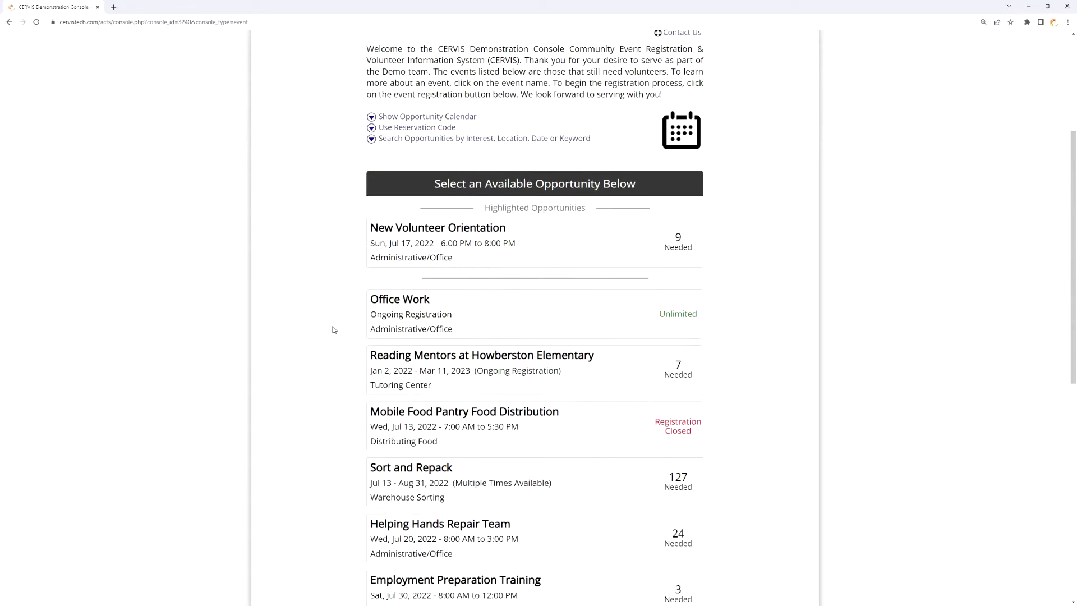
pyautogui.scroll(-1, 337, 331)
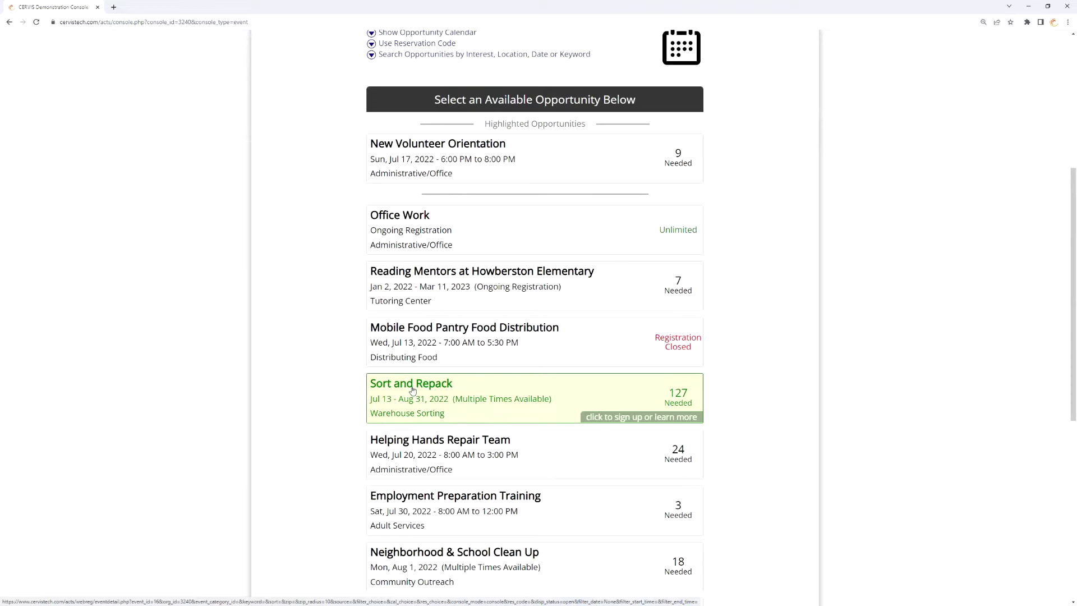
pyautogui.click(412, 390)
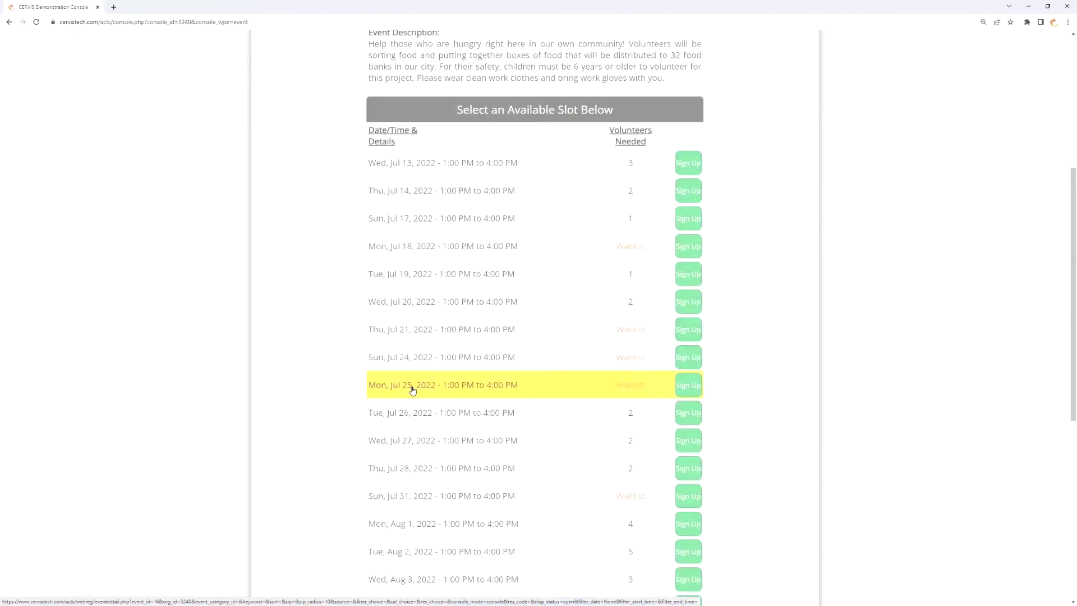
# Examine the slot information for individual July and August dates of the Sort and Repack event.
pyautogui.scroll(-3, 851, 280)
pyautogui.scroll(-1, 851, 253)
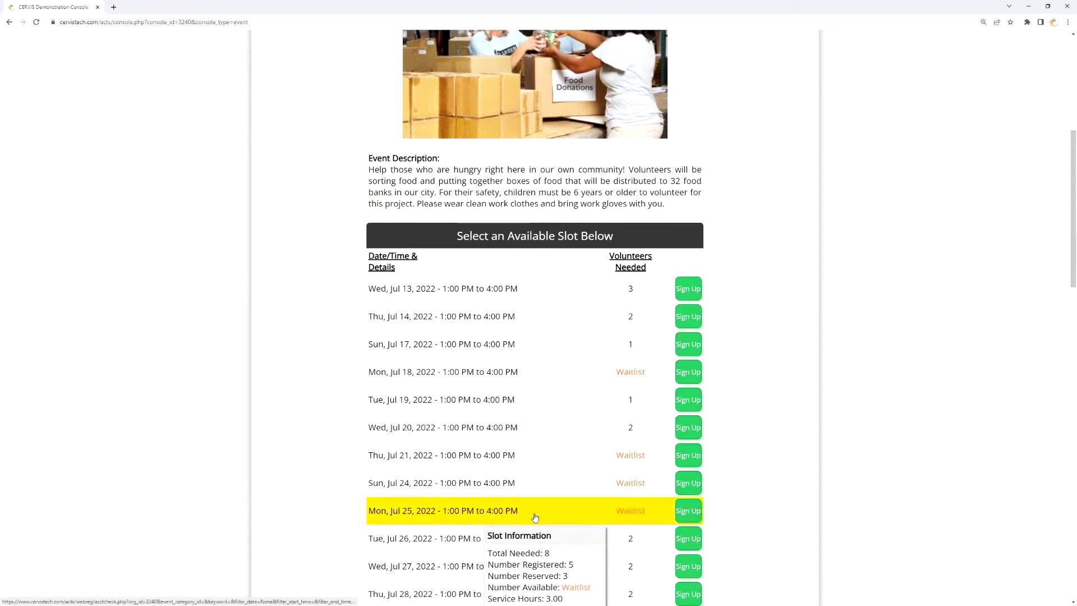
pyautogui.moveTo(527, 297)
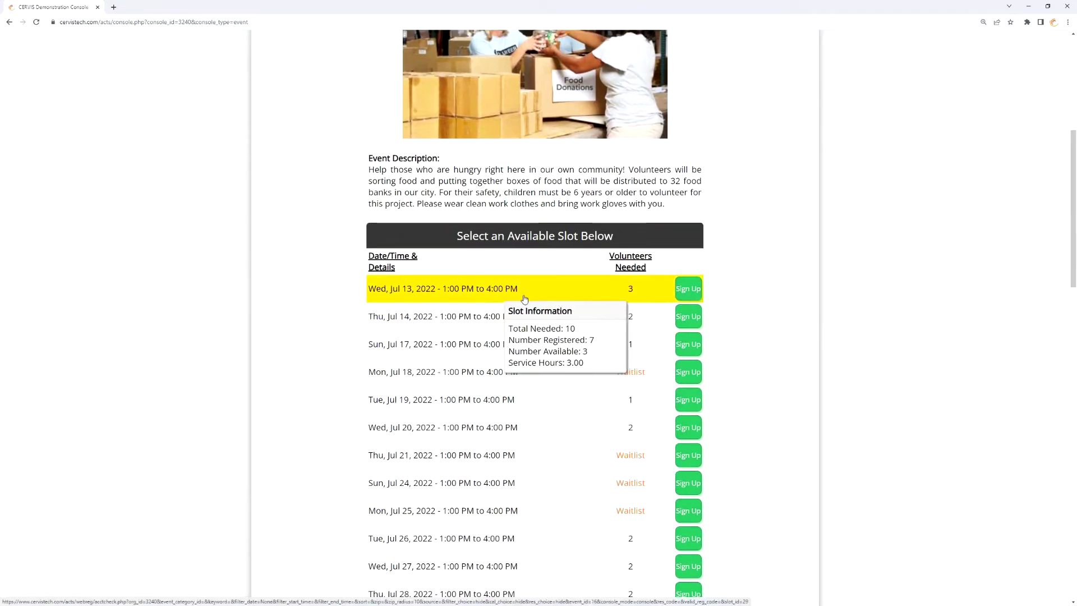
pyautogui.moveTo(527, 374)
pyautogui.scroll(-5, 527, 483)
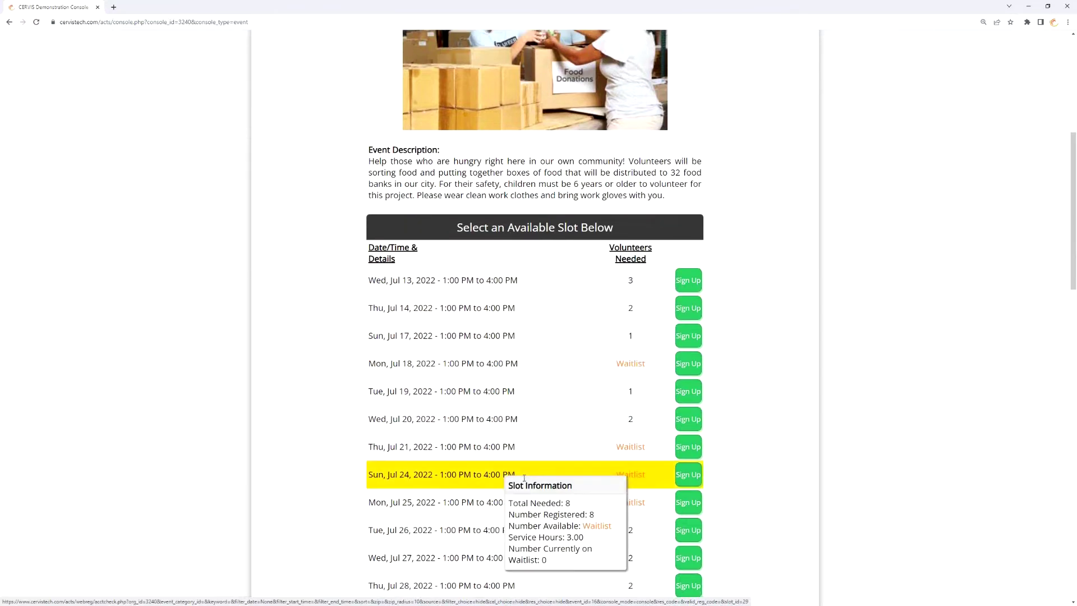
pyautogui.scroll(-3, 527, 485)
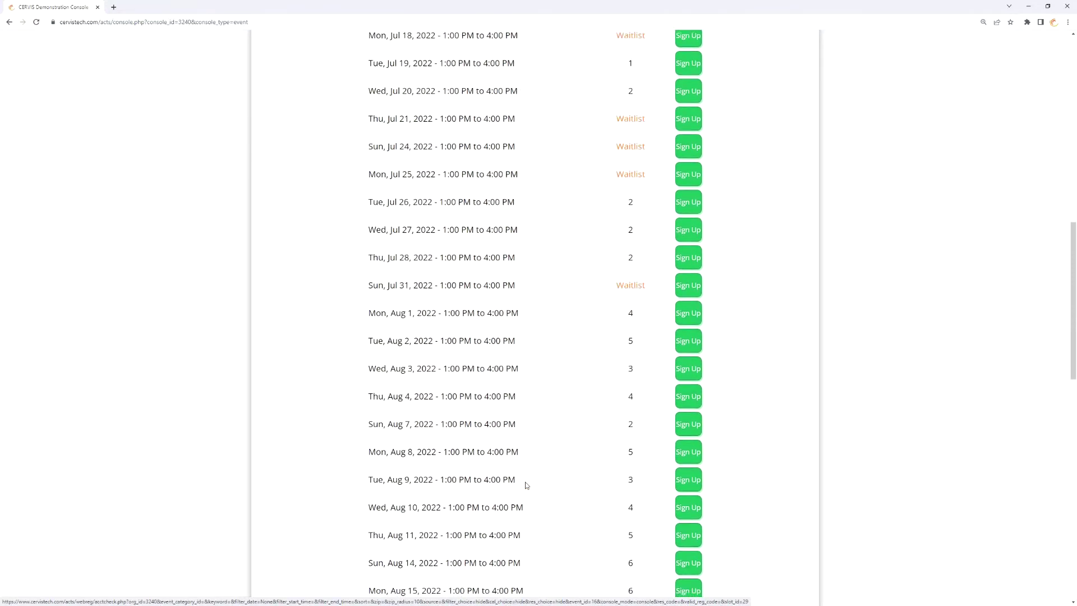
pyautogui.moveTo(528, 482)
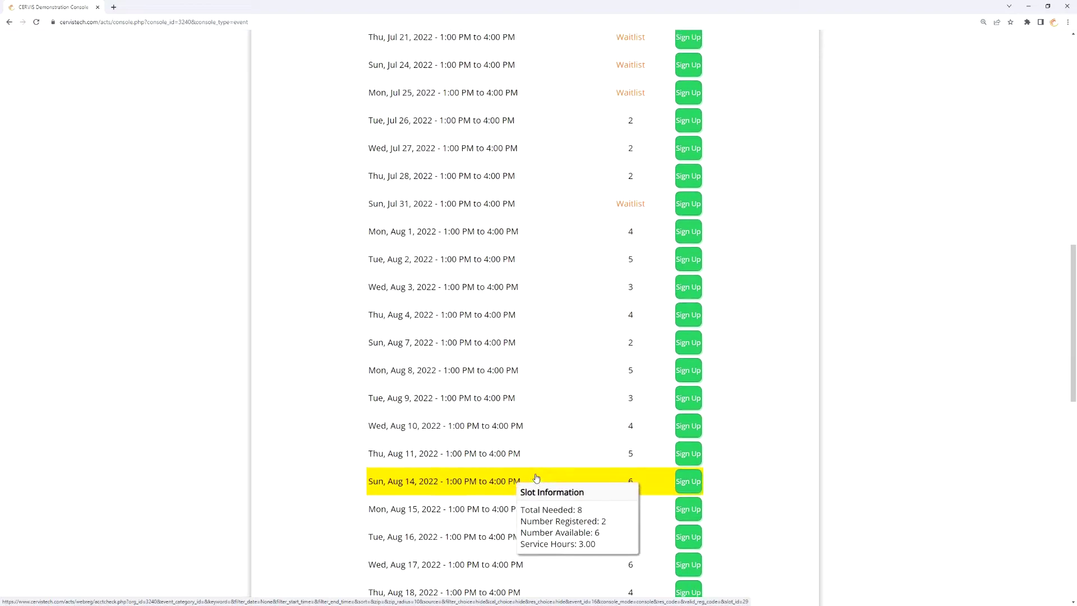
pyautogui.scroll(5, 533, 483)
pyautogui.moveTo(490, 165)
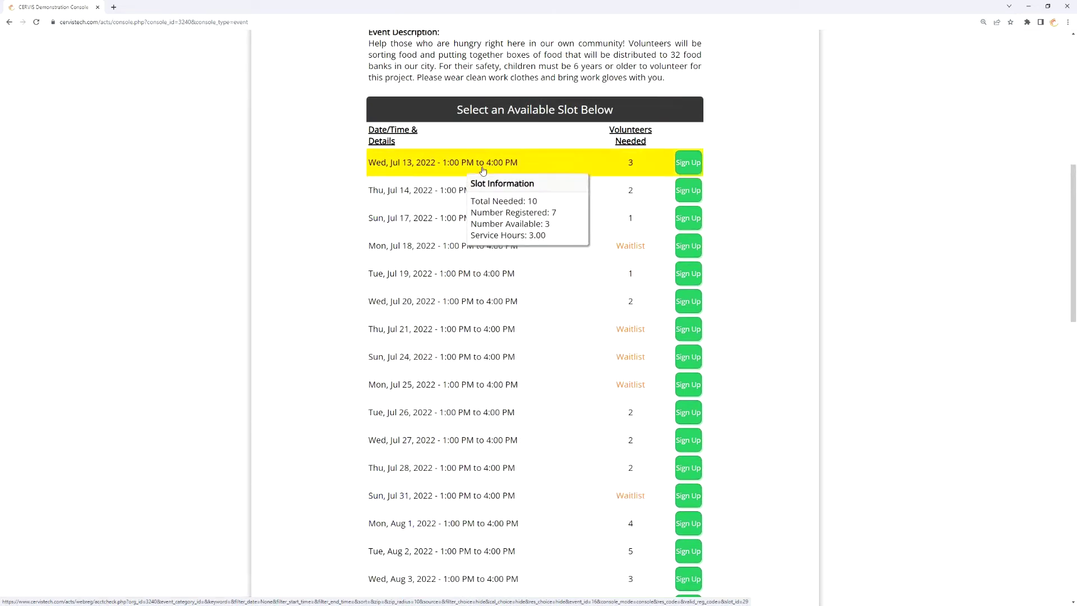
# Review the remaining Sort and Repack slots and the meeting location, organizer, category and registration options below them.
pyautogui.scroll(-10, 482, 359)
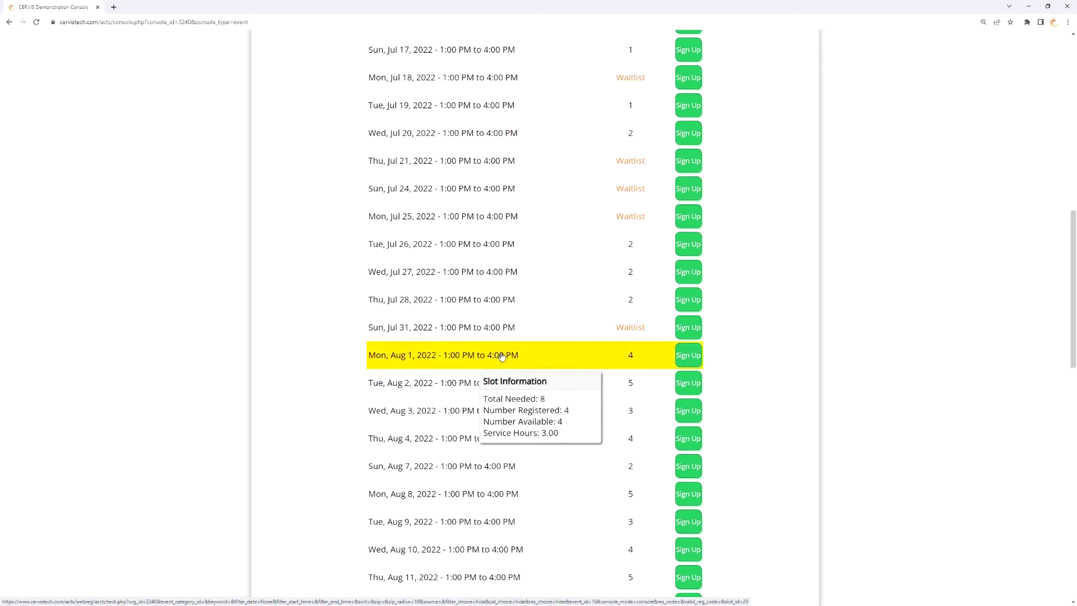
pyautogui.scroll(-4, 494, 528)
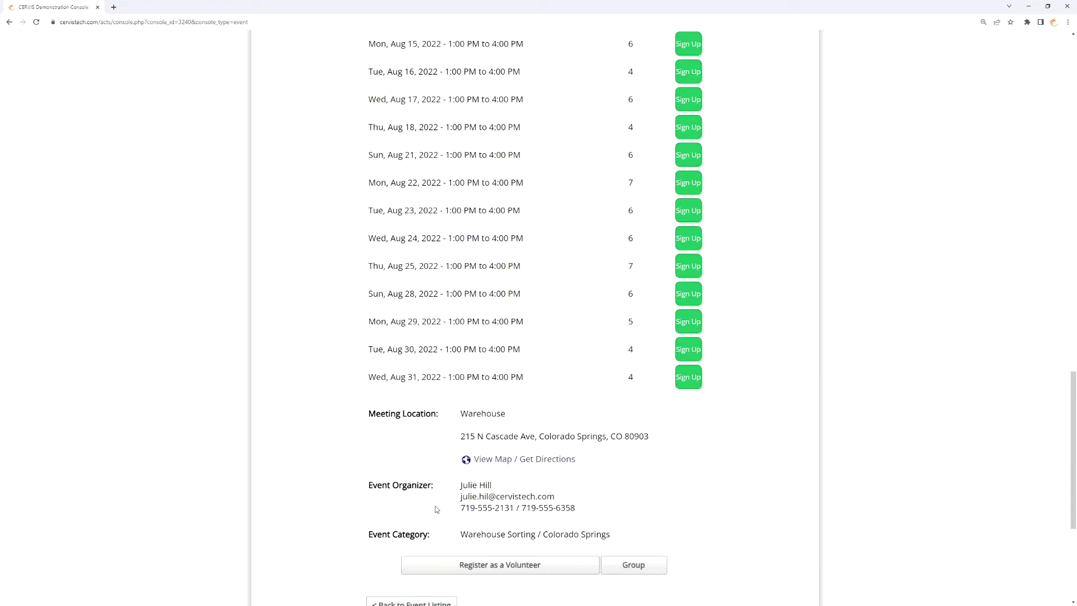
pyautogui.moveTo(487, 291)
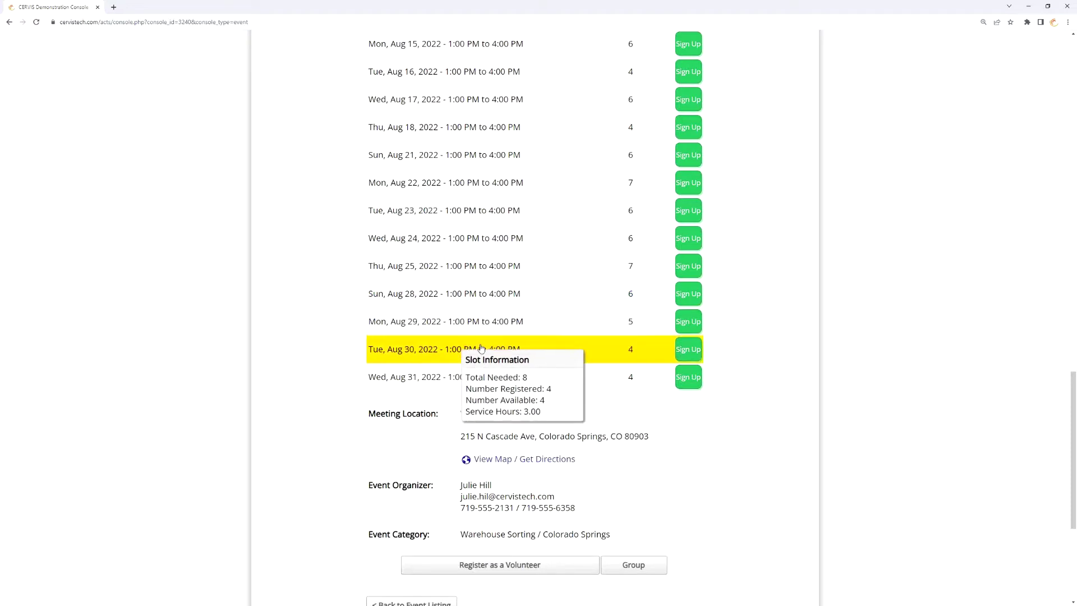
pyautogui.moveTo(617, 381)
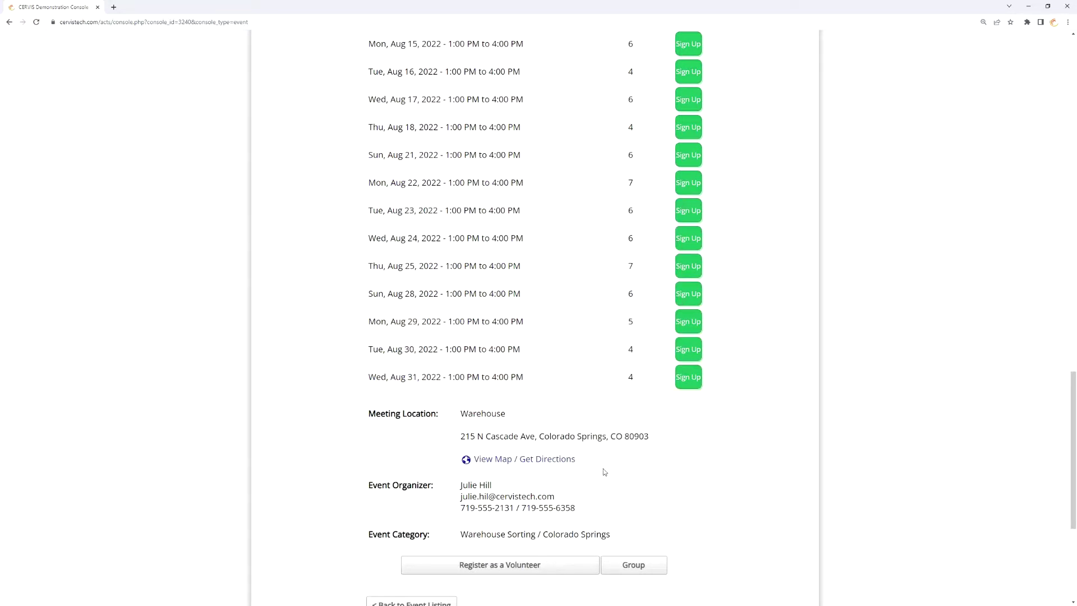
pyautogui.scroll(-3, 603, 469)
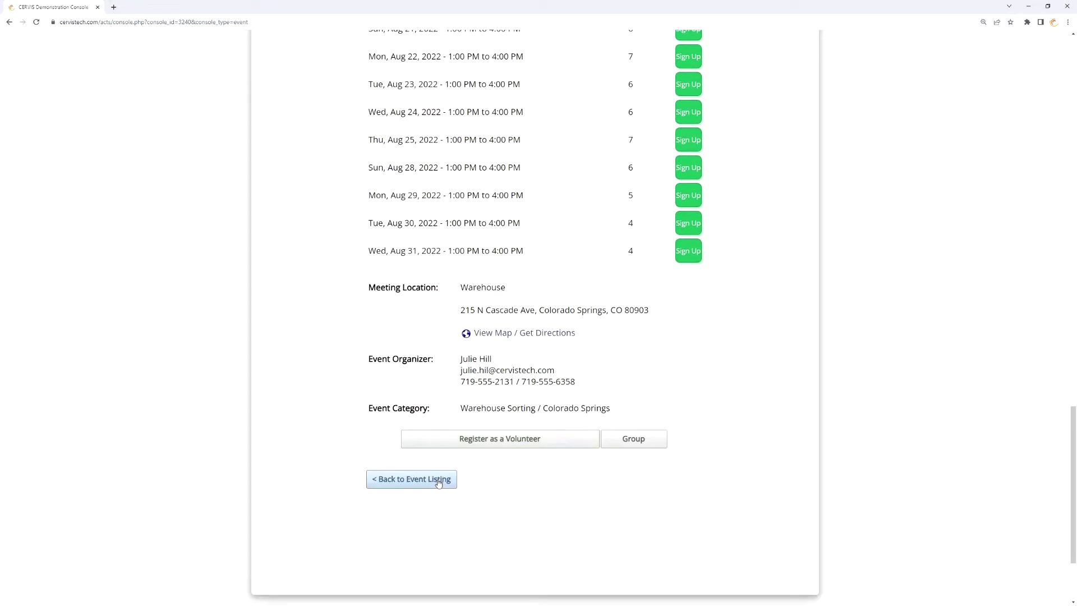
# Return to the event listing and open the Neighborhood & School Clean Up event.
pyautogui.click(439, 480)
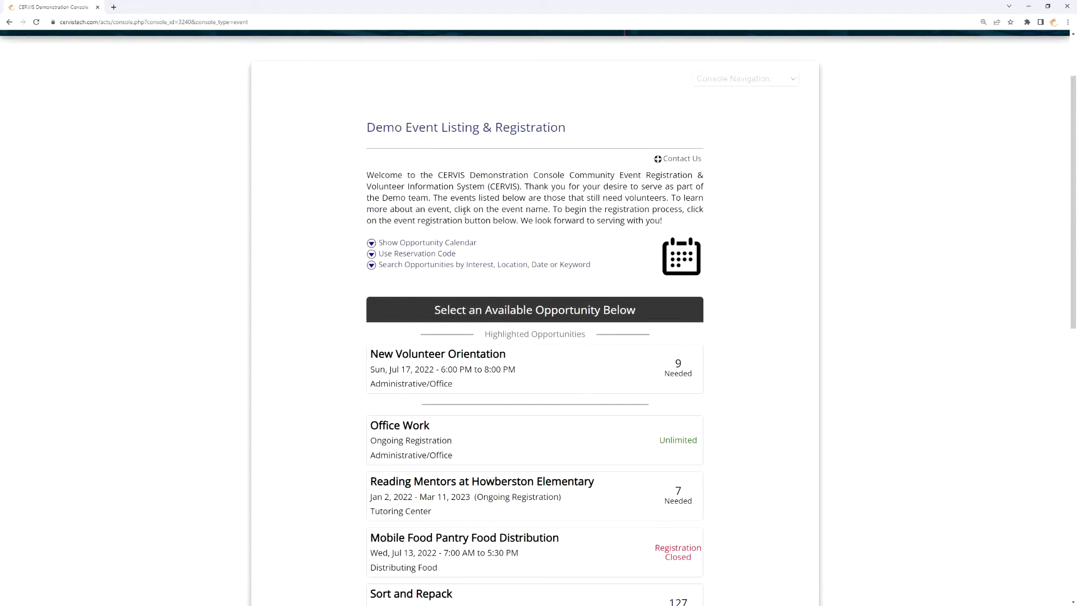
pyautogui.scroll(-3, 466, 200)
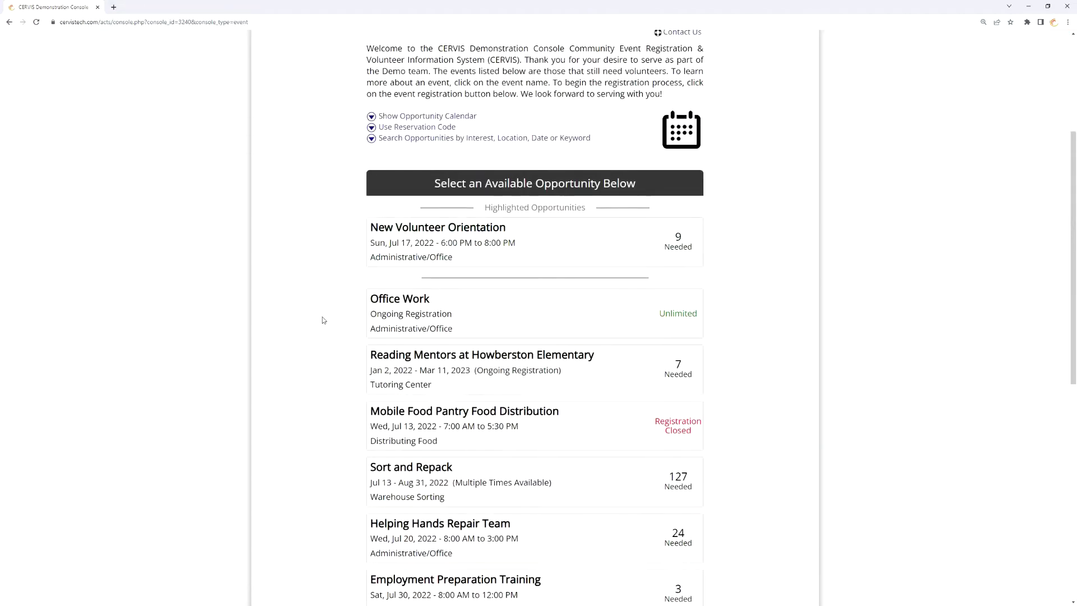
pyautogui.scroll(-2, 322, 317)
pyautogui.scroll(-3, 477, 365)
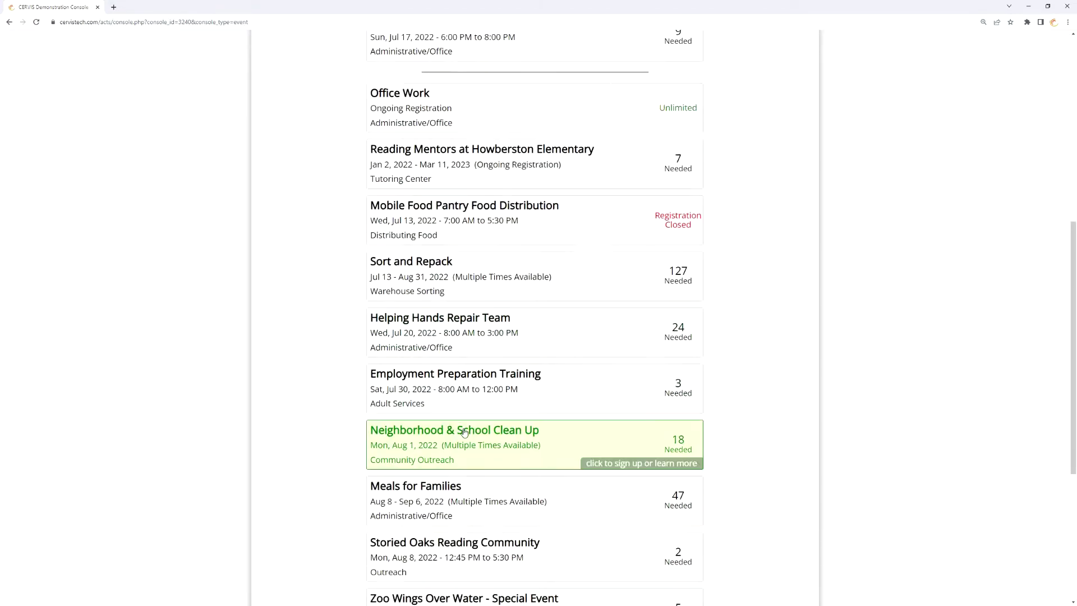
pyautogui.click(499, 445)
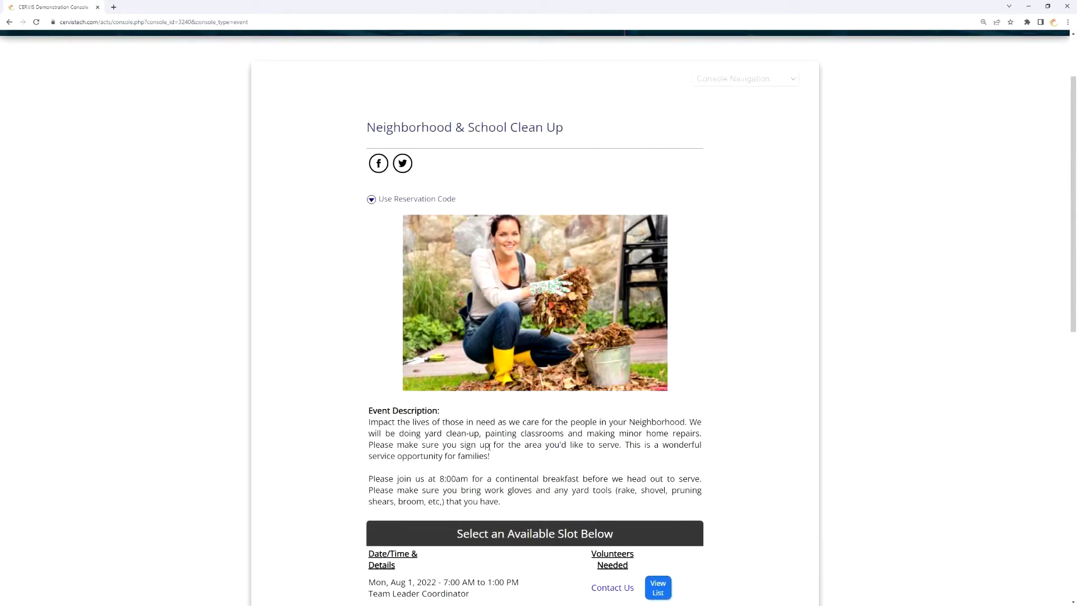
# Examine the slot information for the Neighborhood & School Clean Up teams and the event details below them.
pyautogui.scroll(-5, 488, 446)
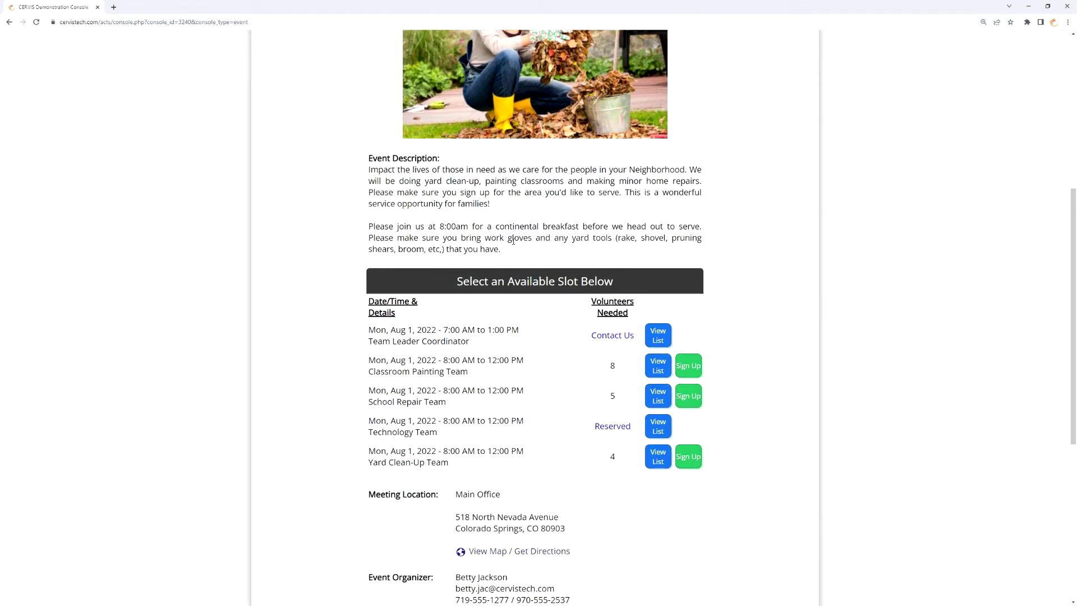
pyautogui.moveTo(455, 327)
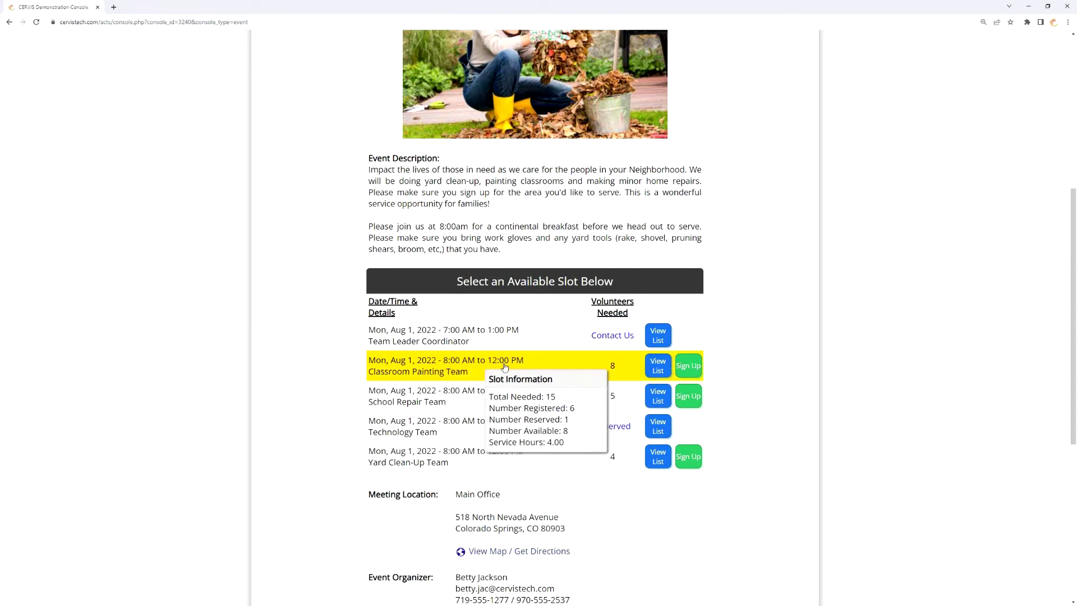
pyautogui.moveTo(497, 334)
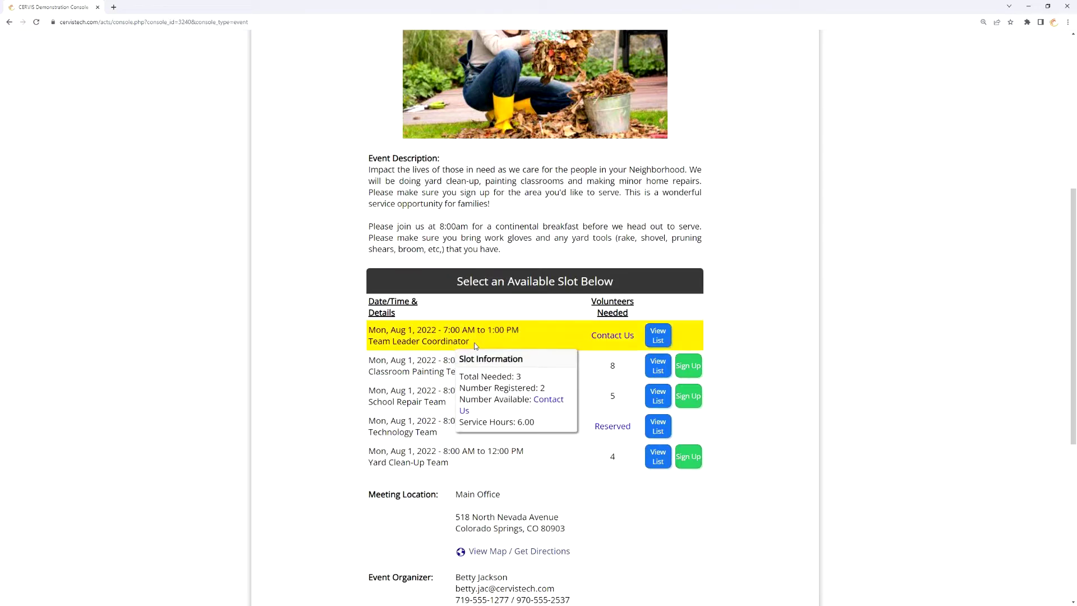
pyautogui.moveTo(495, 454)
pyautogui.scroll(-5, 538, 280)
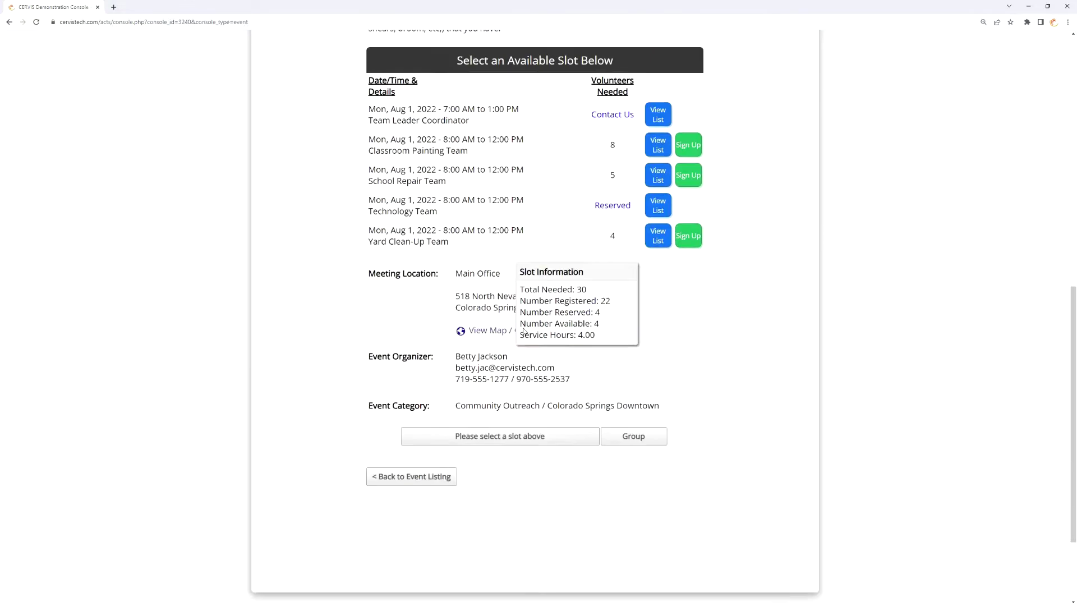
# Return to the event listing and sign in to the CERVIS admin console.
pyautogui.click(428, 451)
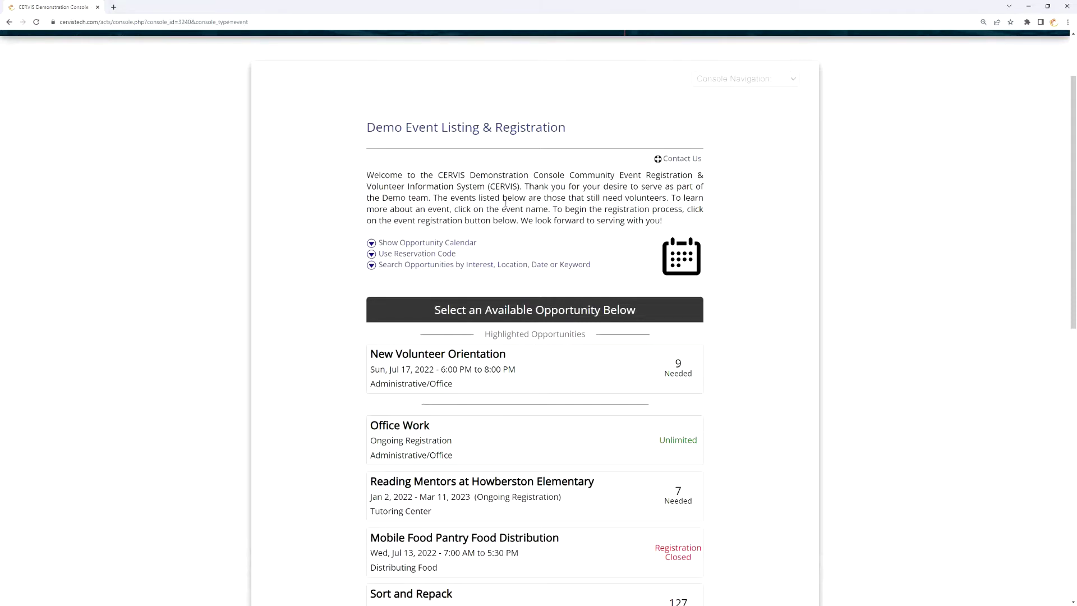
pyautogui.click(743, 80)
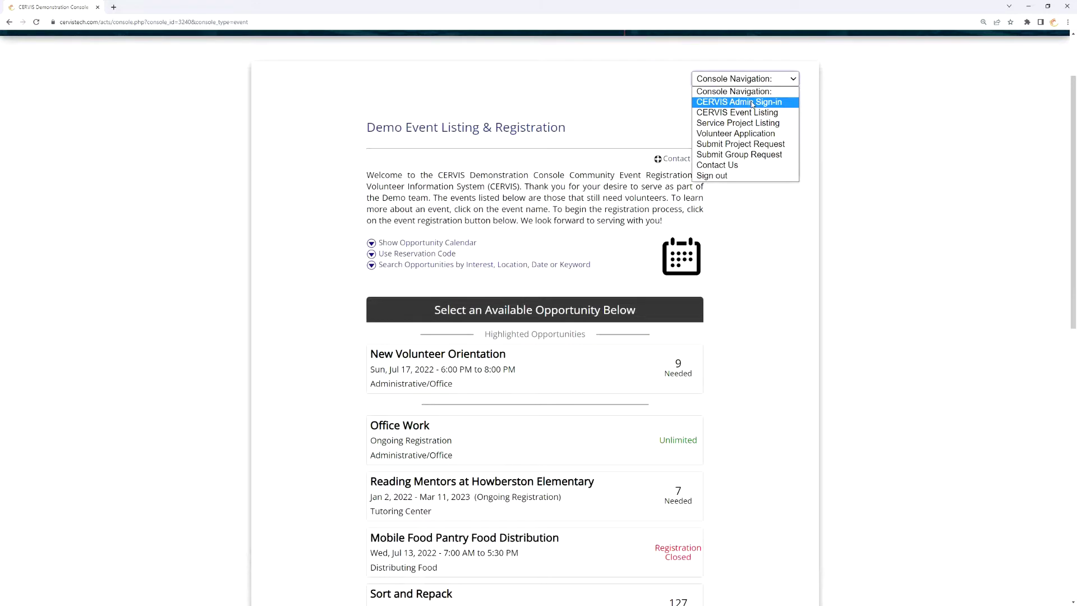
pyautogui.click(752, 103)
pyautogui.click(575, 516)
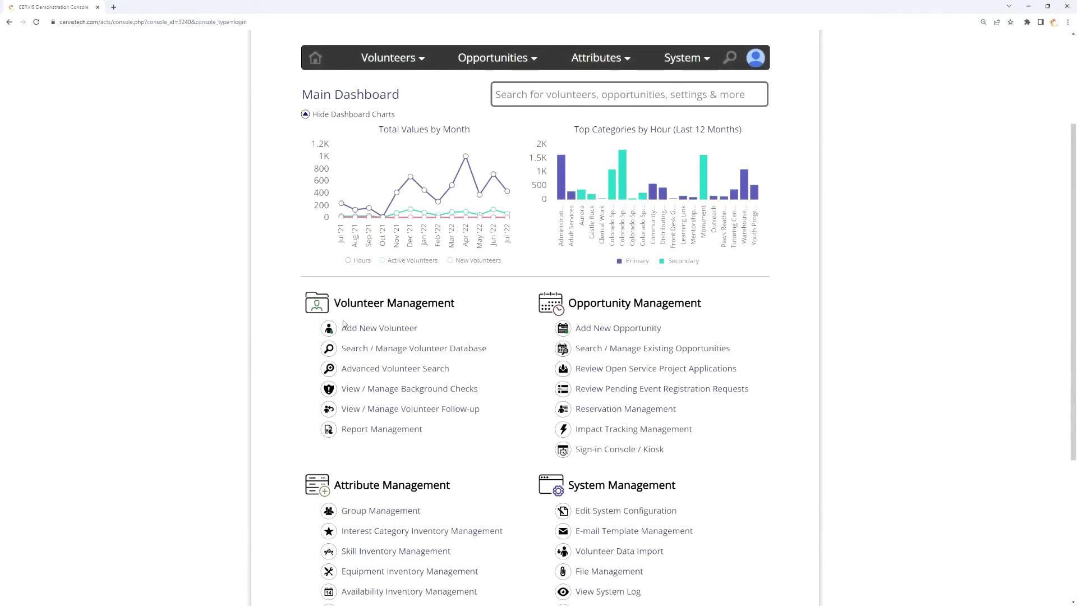
# Start a new opportunity and set its opportunity type to Time Slot Event.
pyautogui.click(618, 328)
pyautogui.click(527, 157)
pyautogui.click(522, 176)
pyautogui.moveTo(428, 208); pyautogui.dragTo(418, 192)
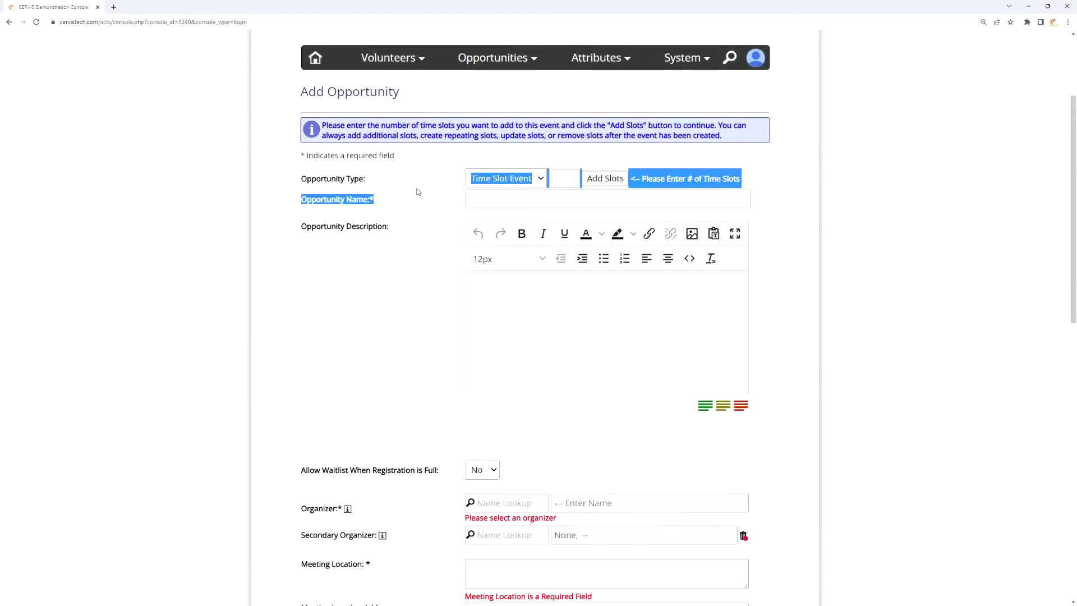
pyautogui.click(417, 191)
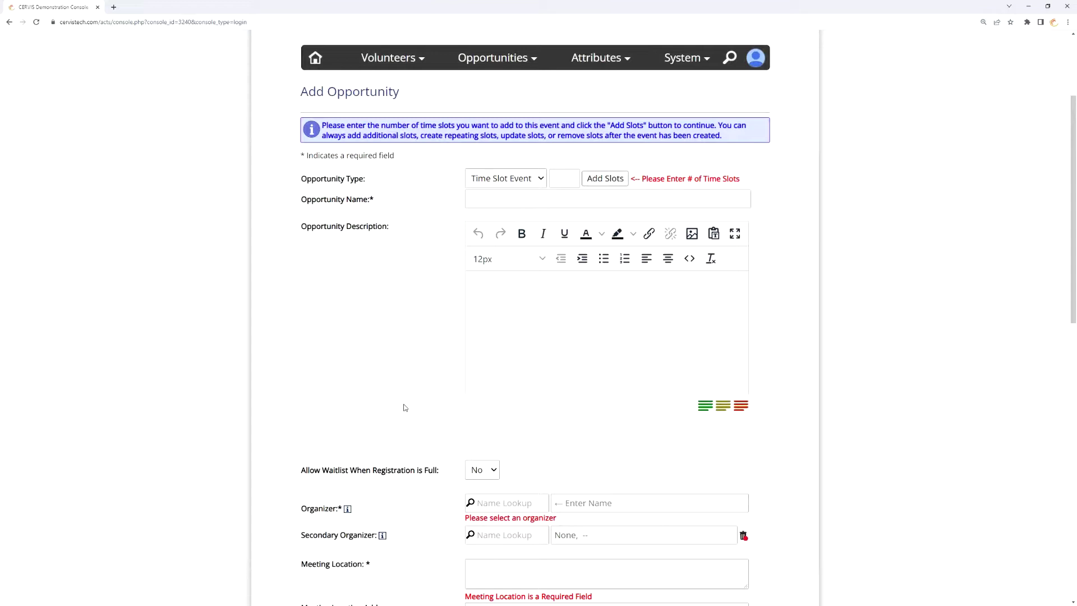
# Review the opportunity name, description, waitlist, organizer and meeting location fields of the time slot event form.
pyautogui.click(478, 201)
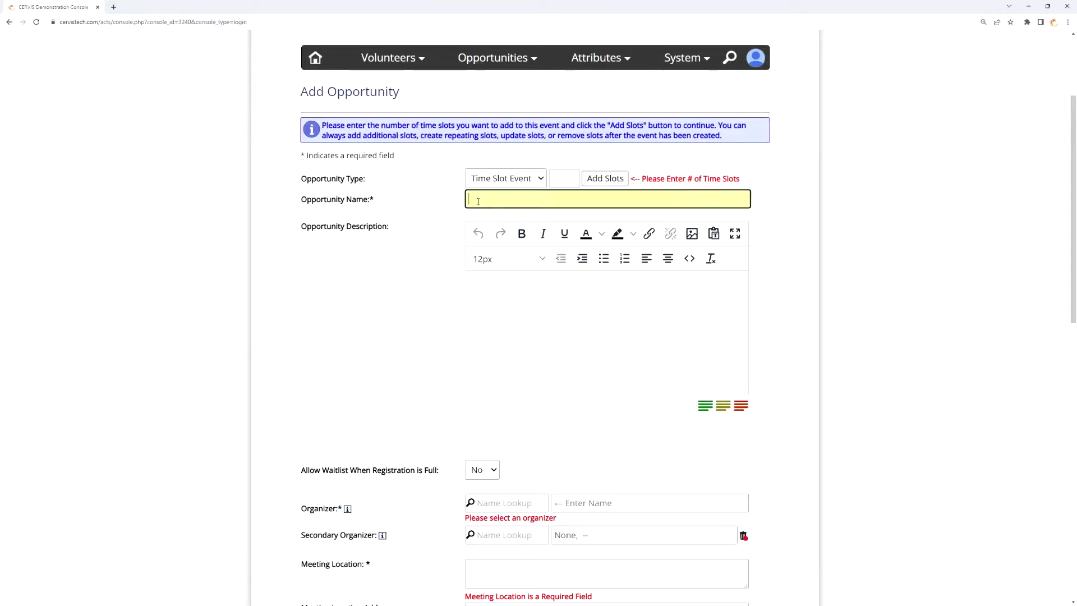
pyautogui.click(527, 348)
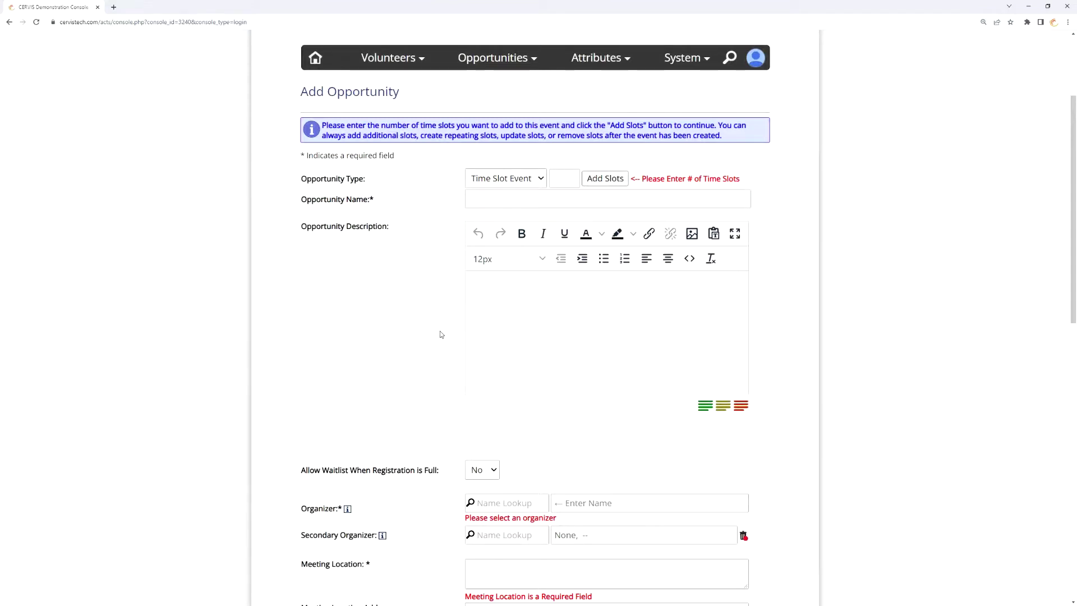
pyautogui.scroll(-1, 454, 340)
pyautogui.scroll(-2, 460, 343)
pyautogui.moveTo(421, 343); pyautogui.dragTo(321, 344)
pyautogui.click(410, 343)
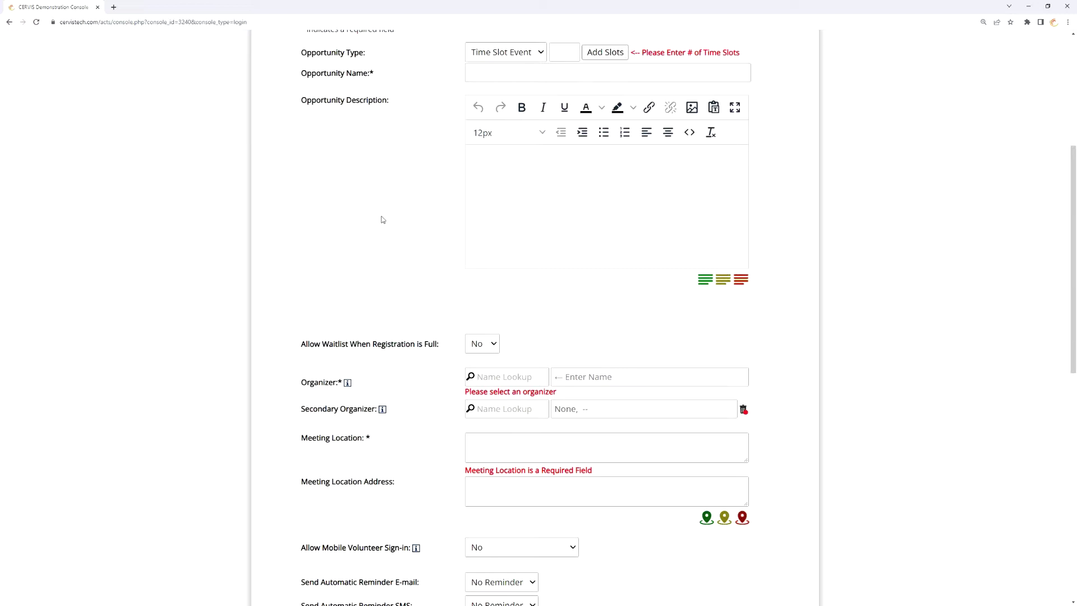
pyautogui.scroll(1, 391, 224)
pyautogui.scroll(1, 391, 224)
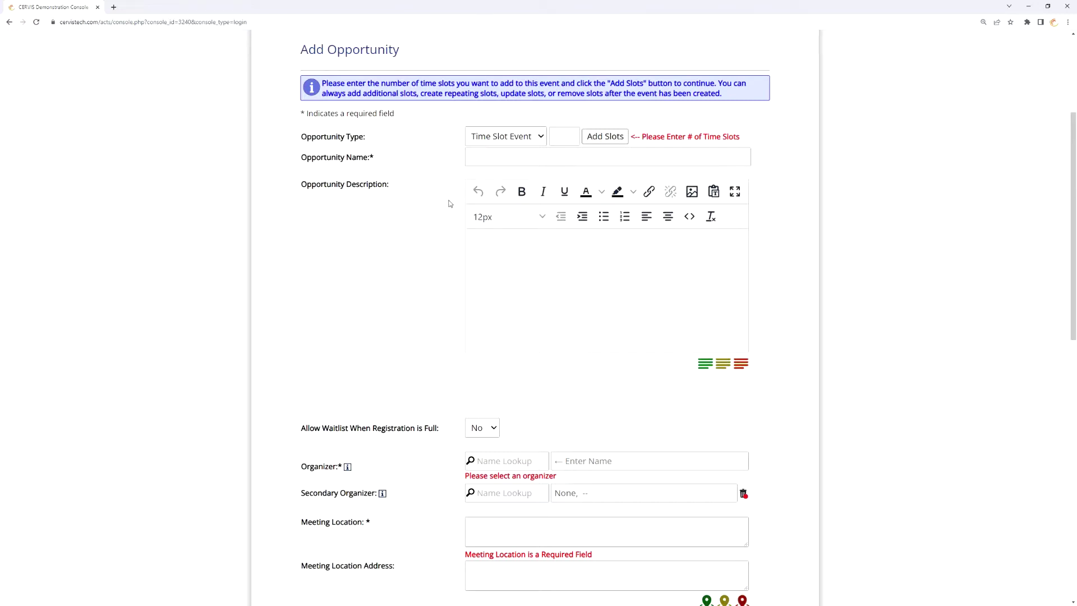
# Add 5 time slots to the new time slot event.
pyautogui.click(566, 137)
pyautogui.write('5')
pyautogui.click(611, 142)
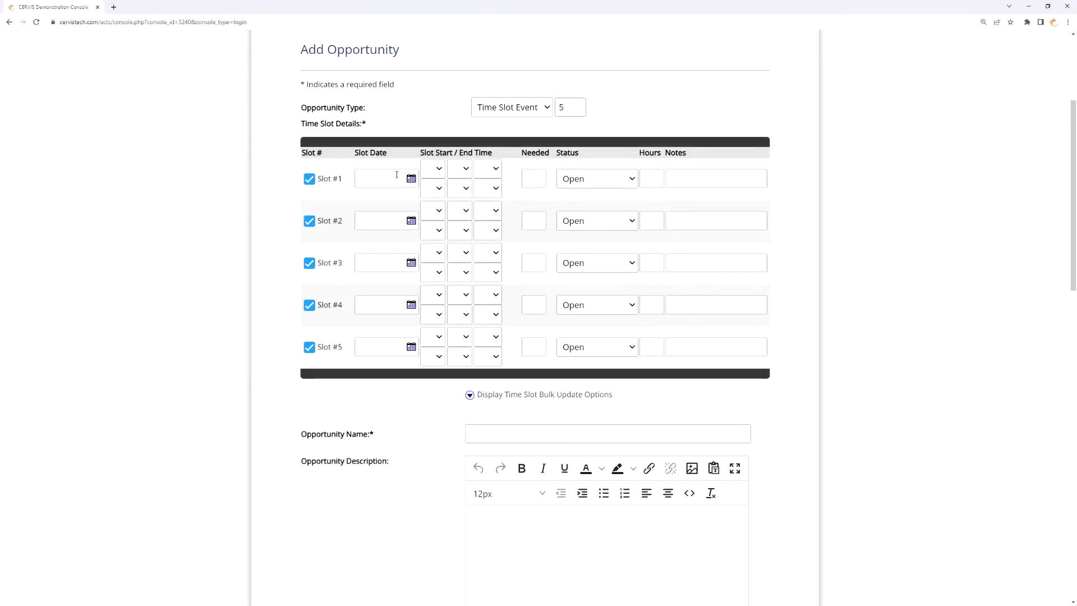
# Set the number of volunteers needed for Slot #1 to 15.
pyautogui.click(530, 182)
pyautogui.write('0')
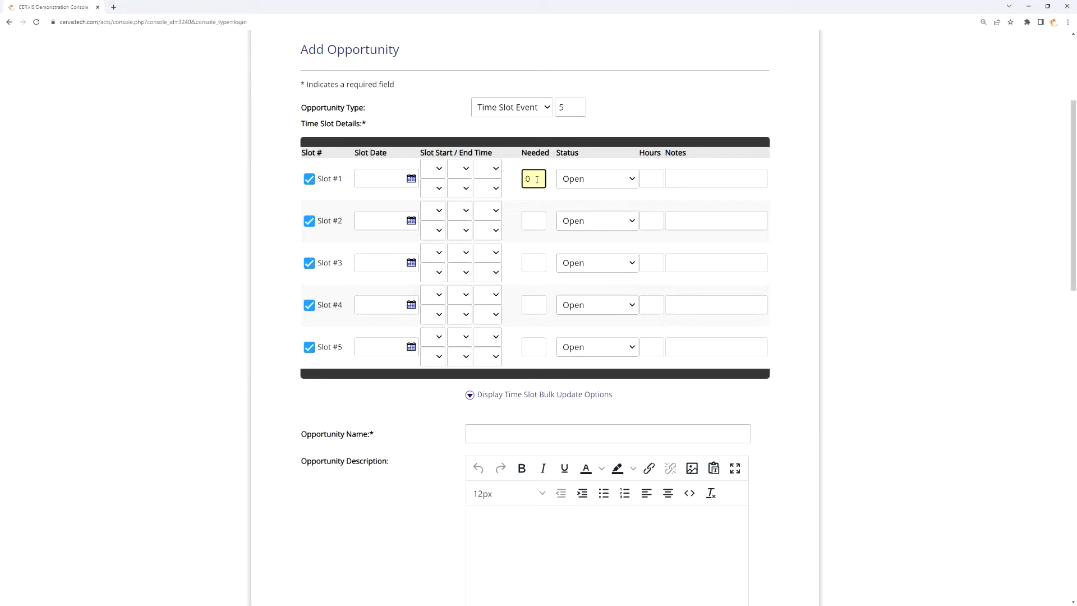
pyautogui.press('BackSpace')
pyautogui.write('15')
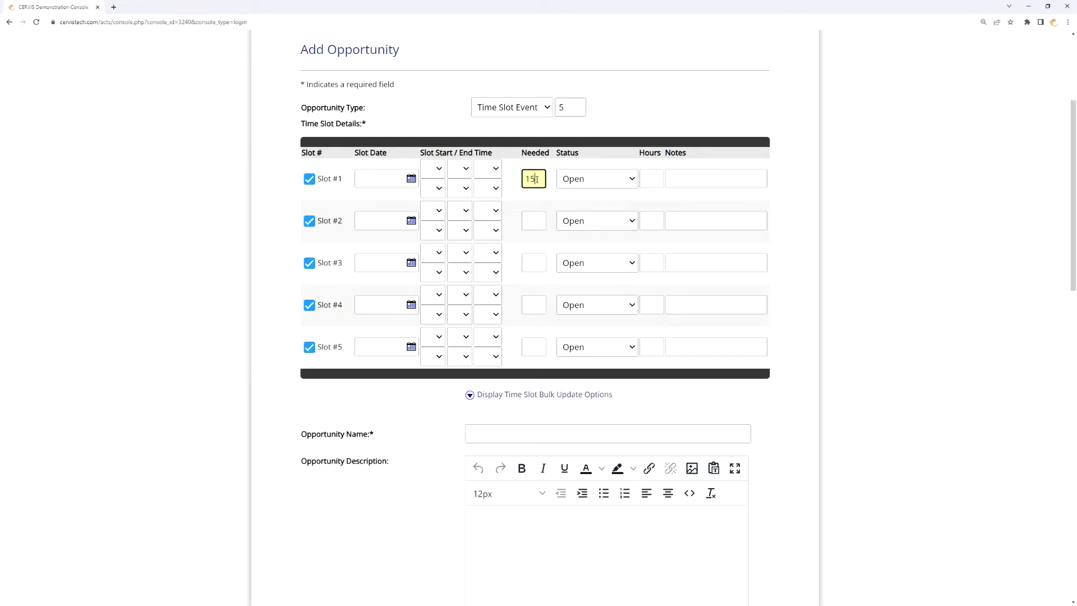
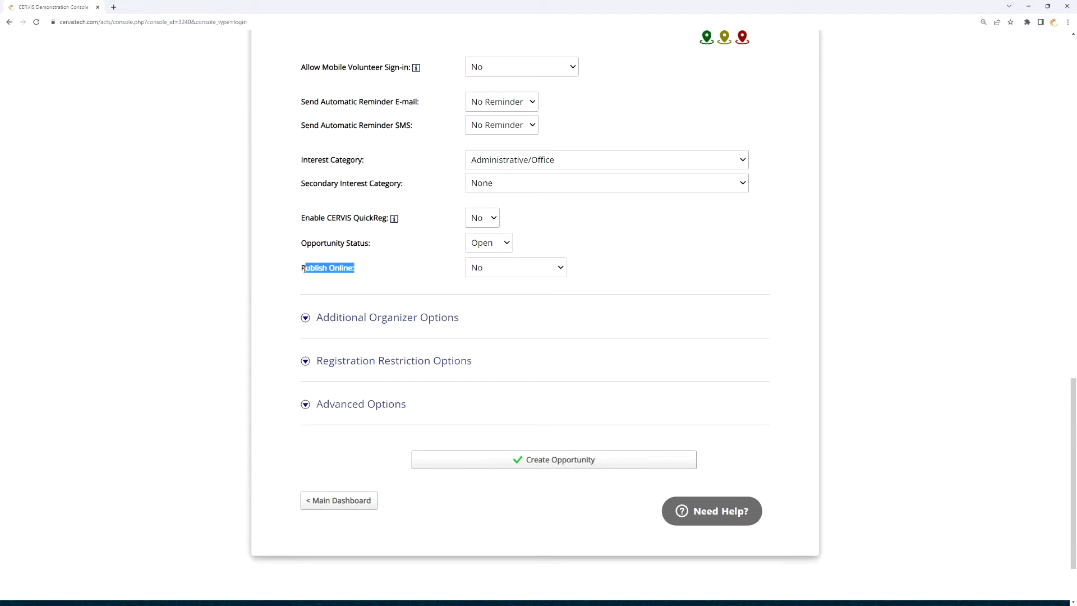
# Set the opportunity's Publish Online option to Yes - Open.
pyautogui.click(498, 277)
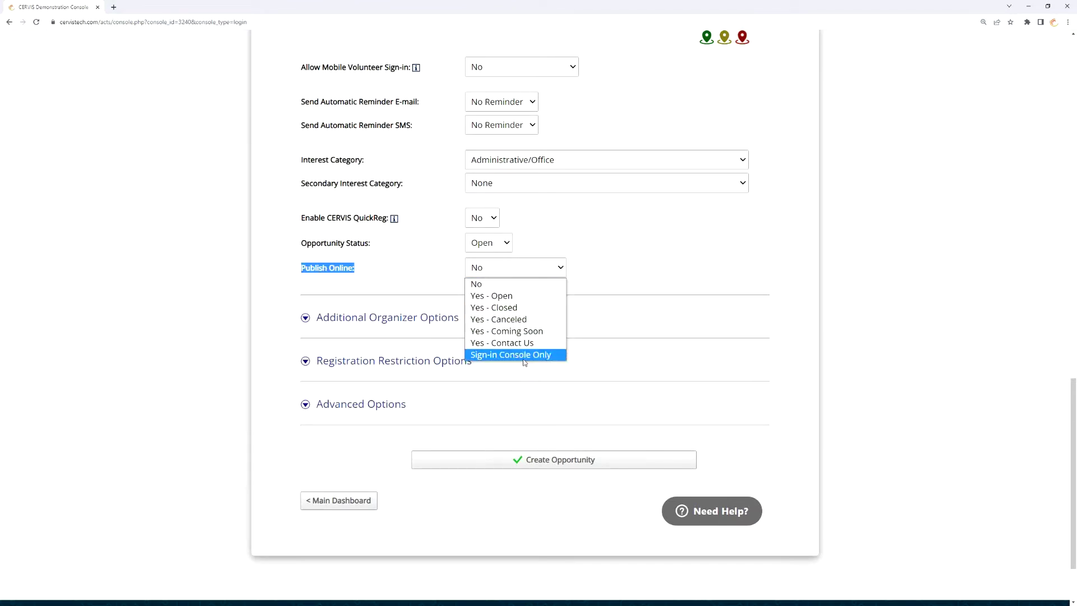
pyautogui.click(511, 296)
pyautogui.click(400, 286)
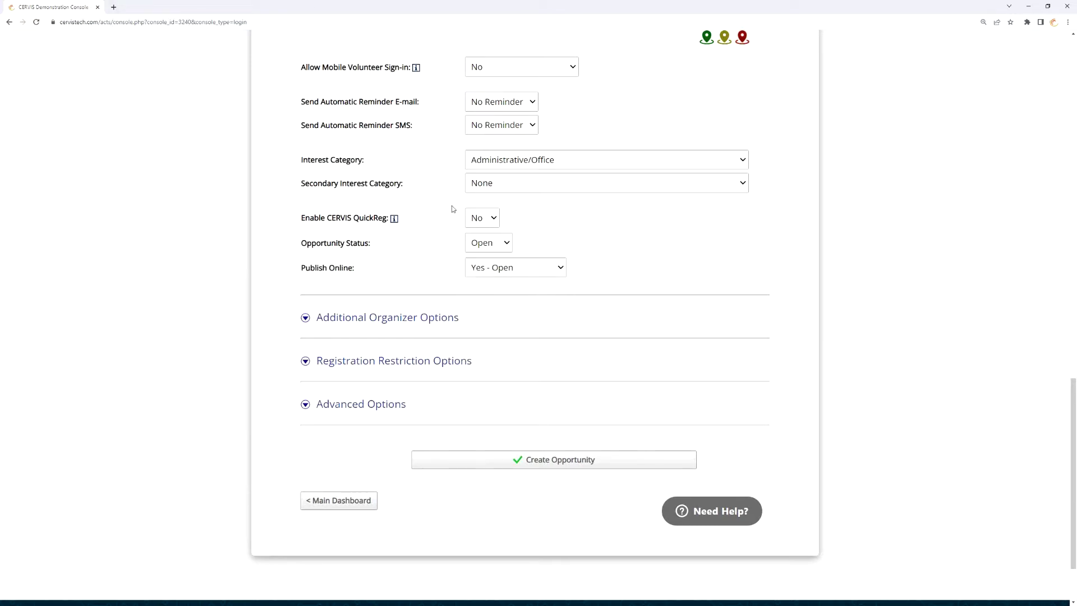
# Review the online publishing choices and set Publish Online to Sign-in Console Only.
pyautogui.click(490, 273)
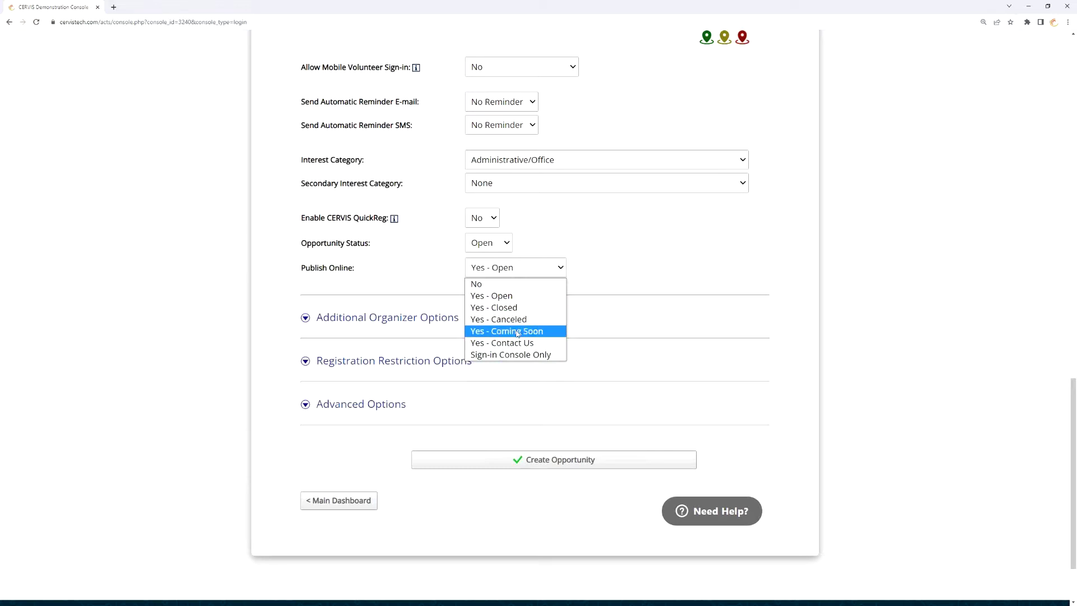
pyautogui.click(532, 355)
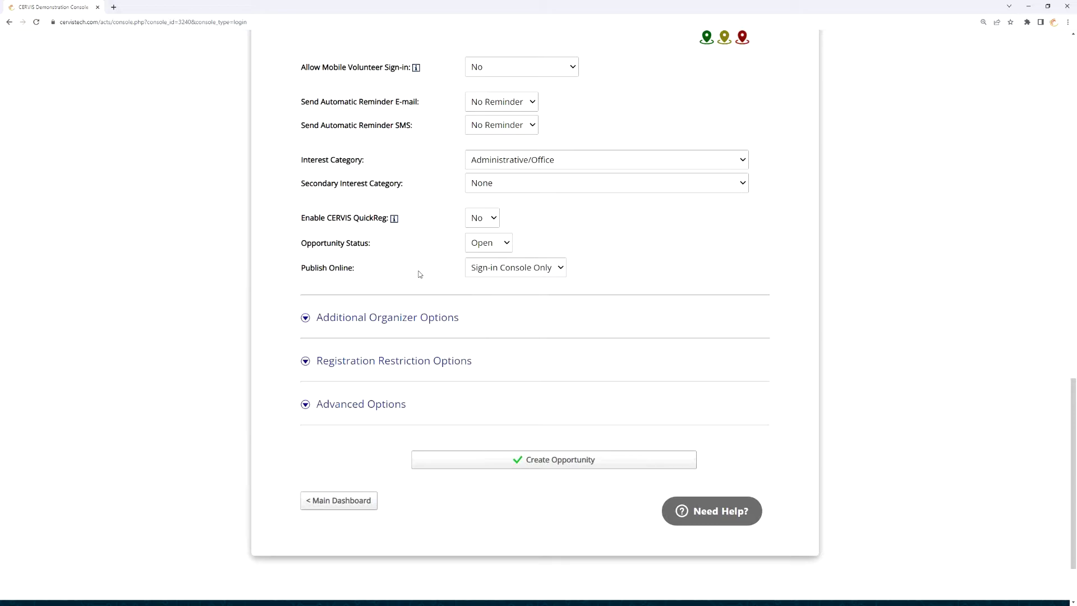
pyautogui.click(527, 272)
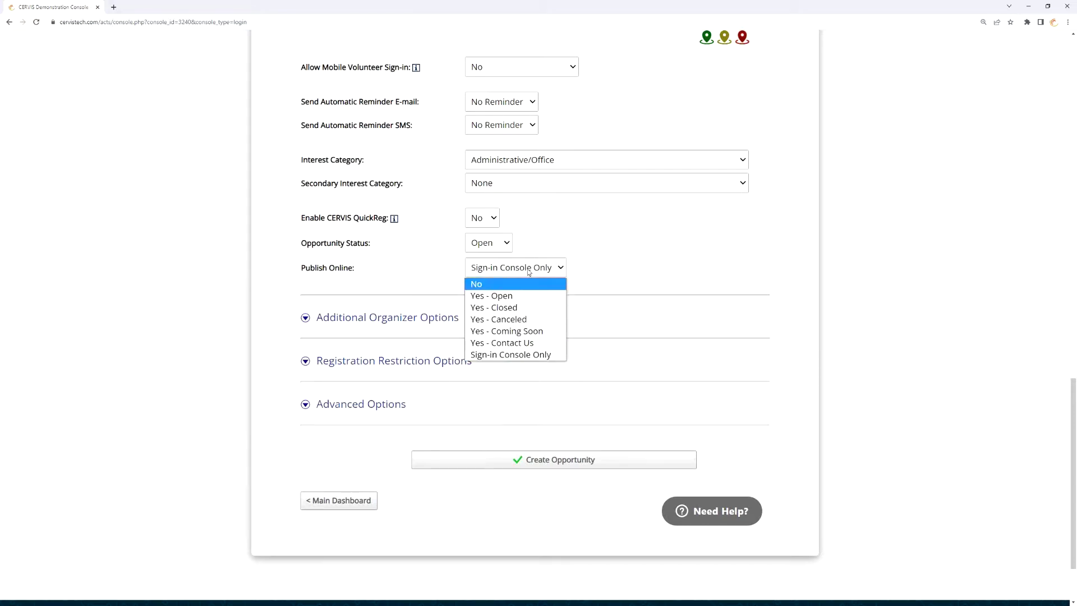
pyautogui.click(529, 355)
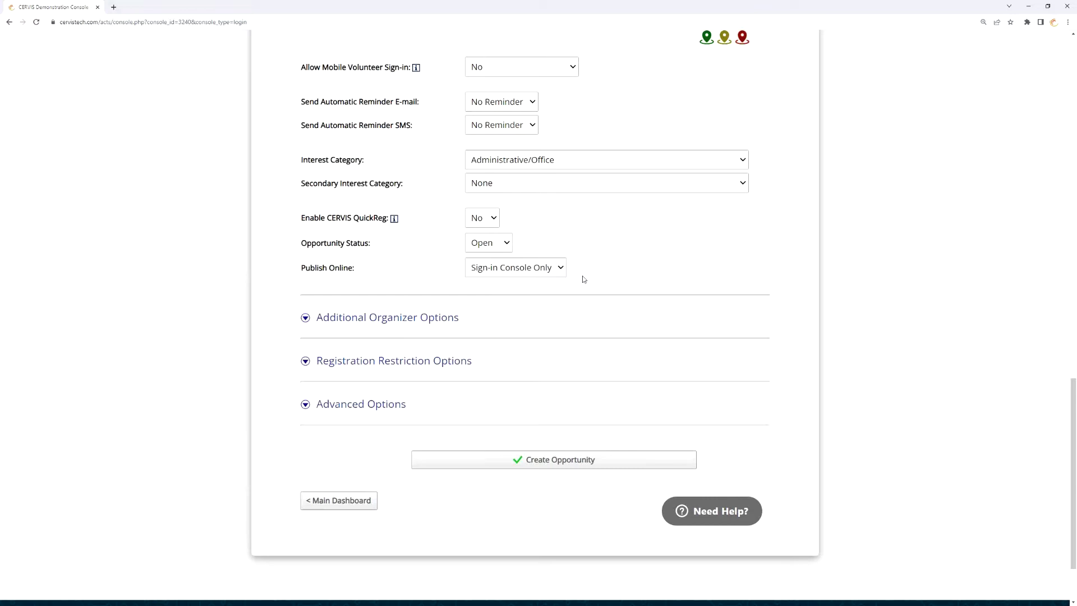
# Review the Publish Online choices again and set the opportunity to No.
pyautogui.click(533, 271)
pyautogui.click(619, 267)
pyautogui.click(534, 273)
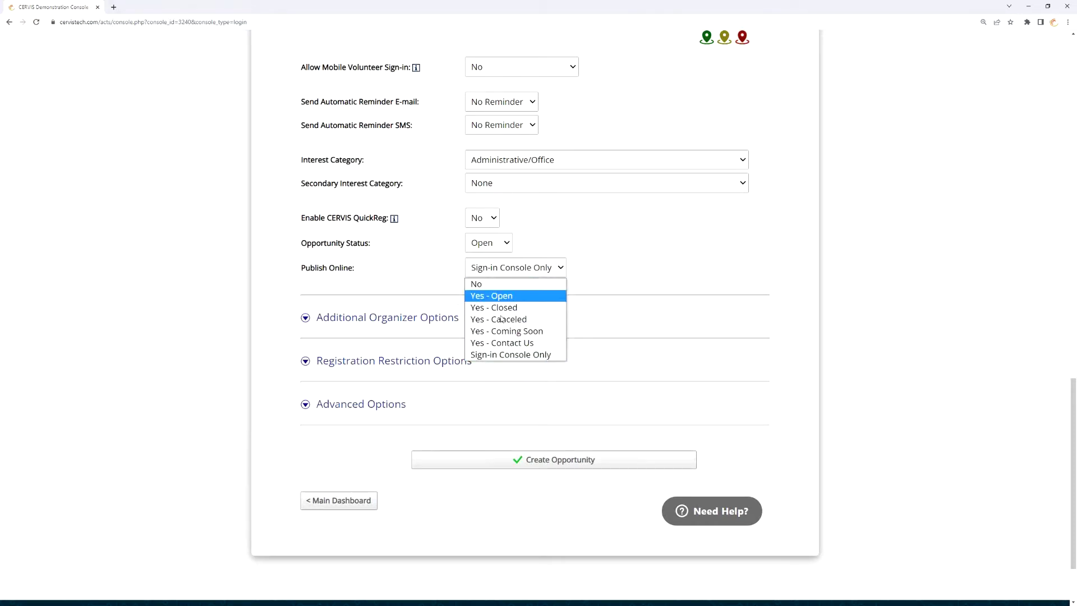
pyautogui.click(476, 284)
pyautogui.moveTo(377, 269); pyautogui.dragTo(303, 274)
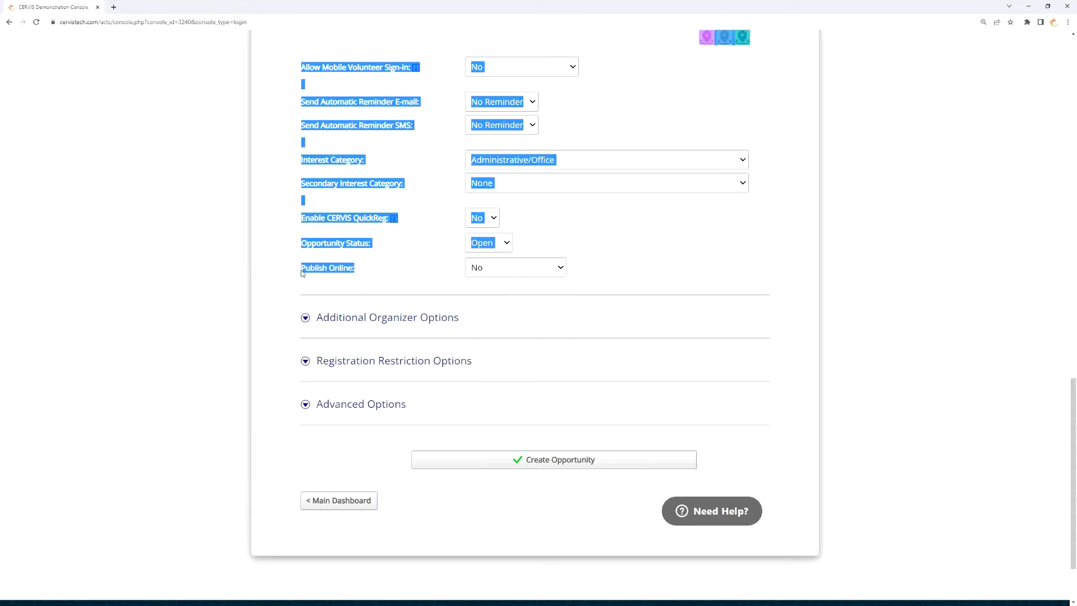
pyautogui.click(325, 273)
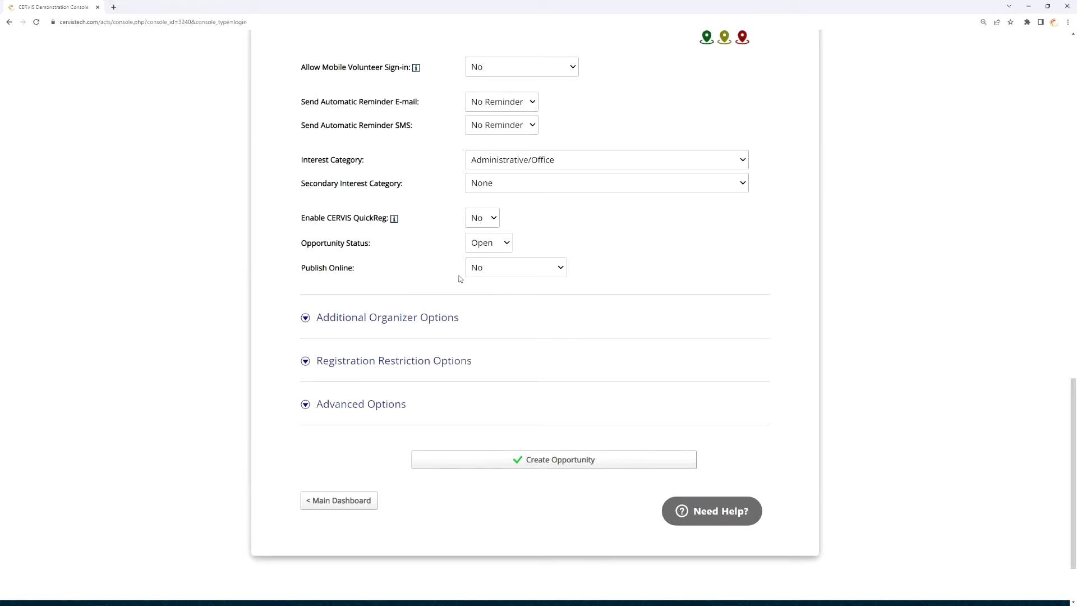
# Check the slot statuses at the start of the form and set Publish Online to Yes - Open.
pyautogui.scroll(15, 608, 272)
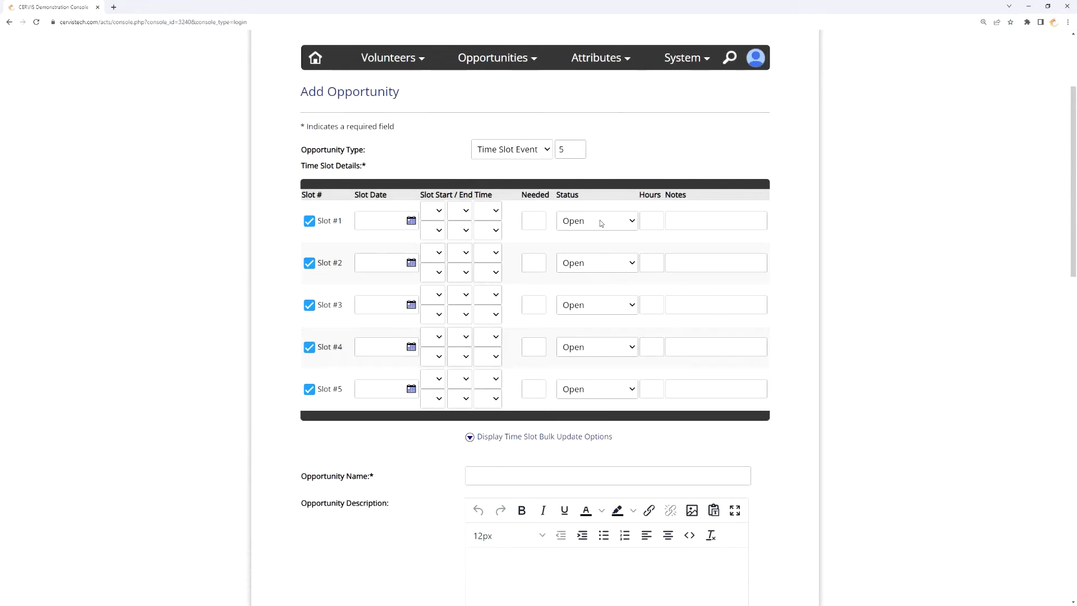
pyautogui.scroll(-12, 597, 217)
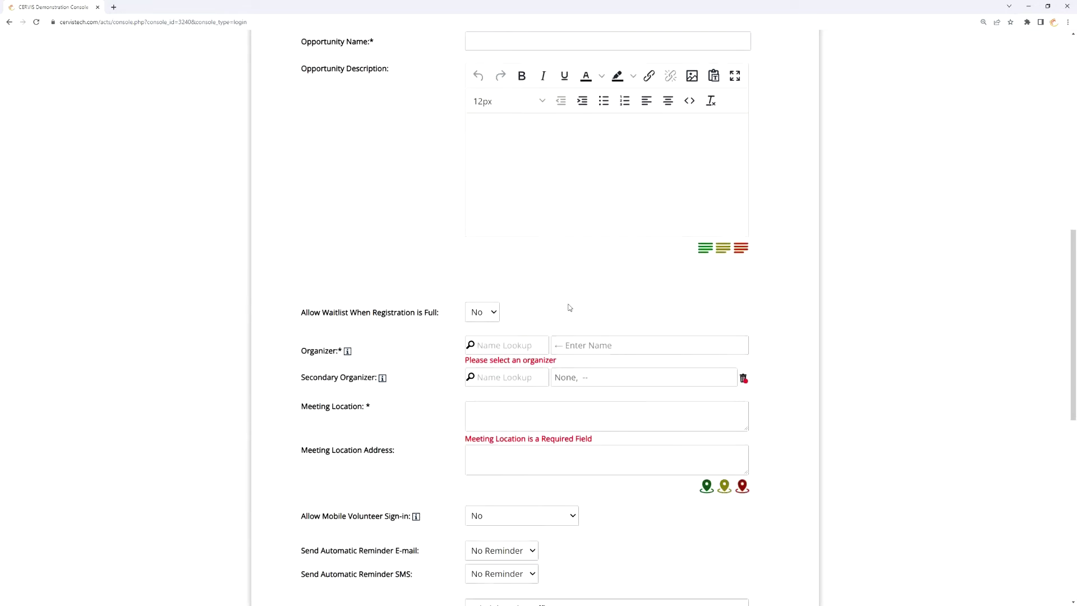
pyautogui.scroll(-1, 500, 404)
pyautogui.click(498, 398)
pyautogui.click(478, 421)
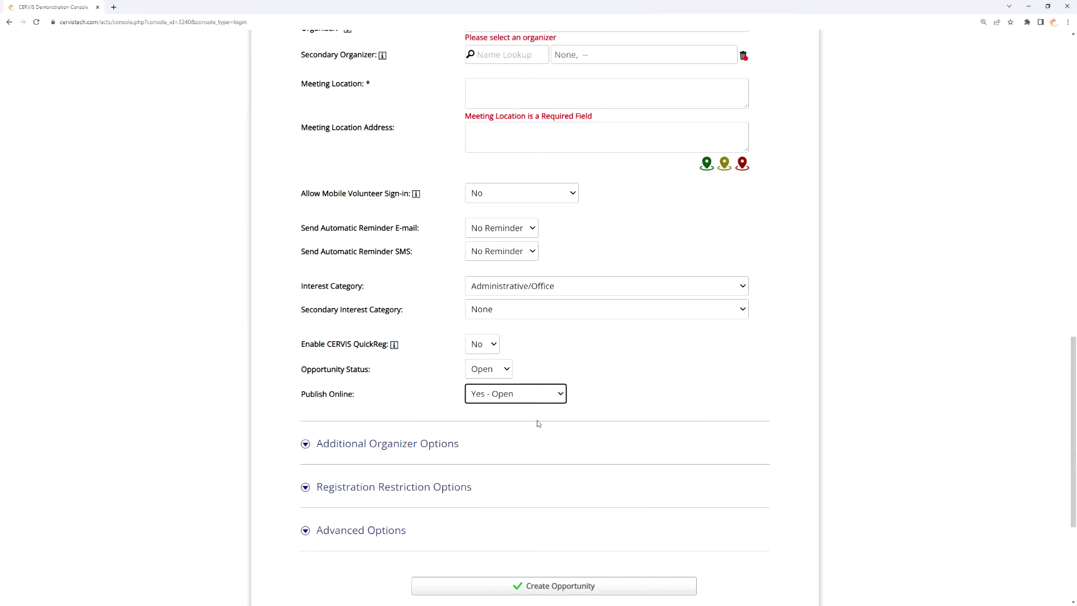
# Look over the status choices for Slot #1, try Contact Us, and return the slot's status to Open.
pyautogui.scroll(15, 693, 360)
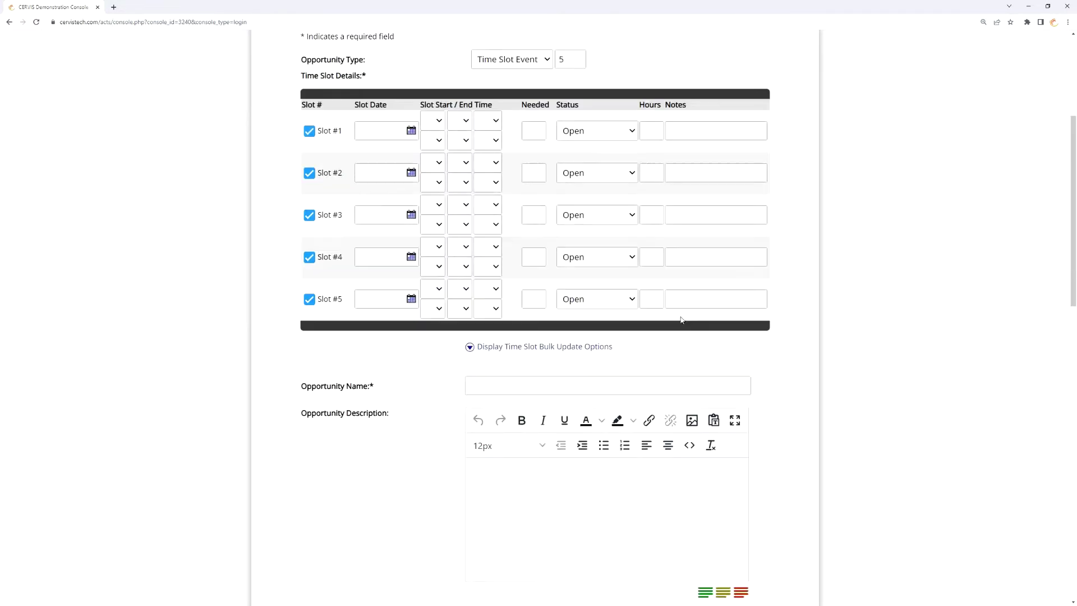
pyautogui.click(596, 308)
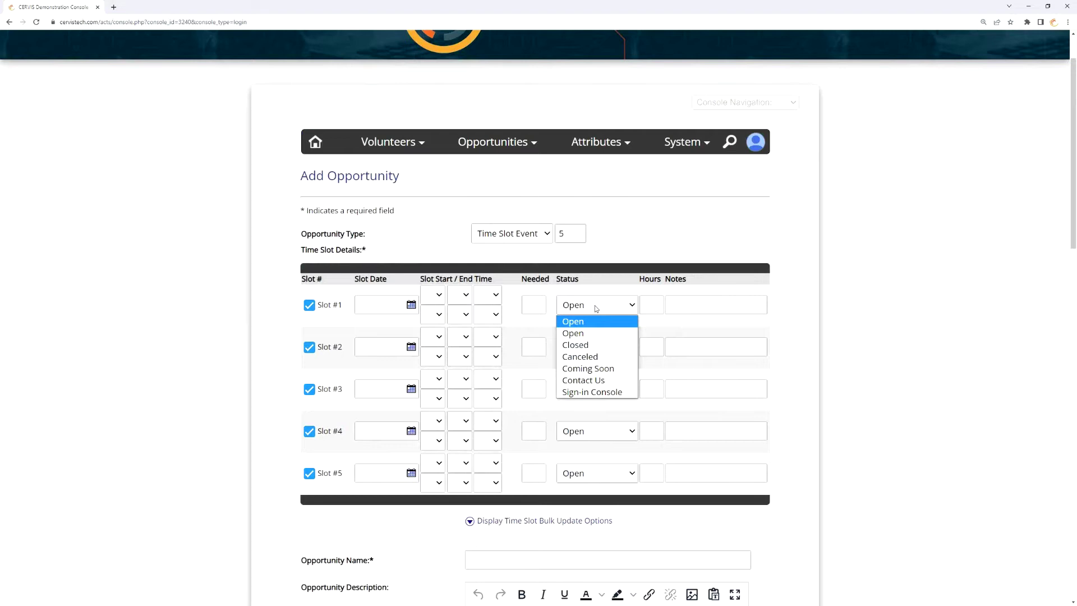
pyautogui.scroll(-1, 596, 297)
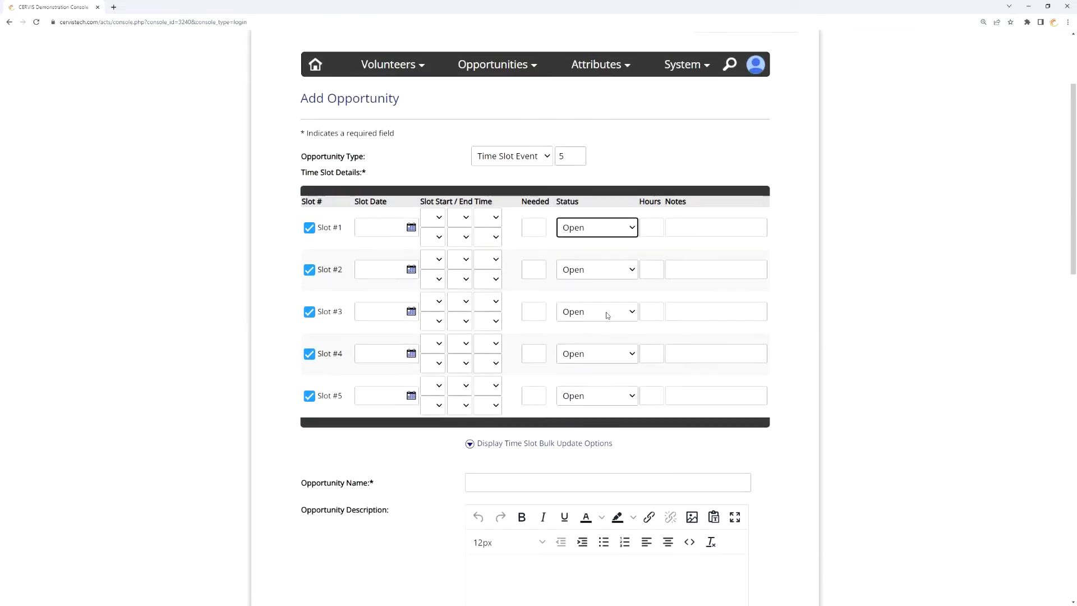
pyautogui.click(596, 220)
pyautogui.click(586, 295)
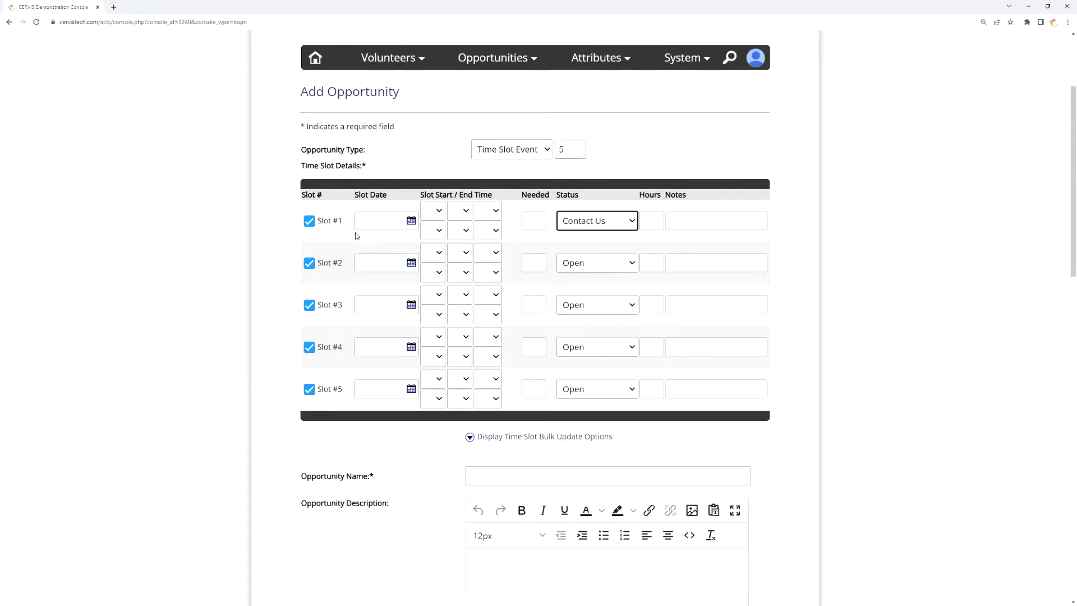
pyautogui.click(620, 225)
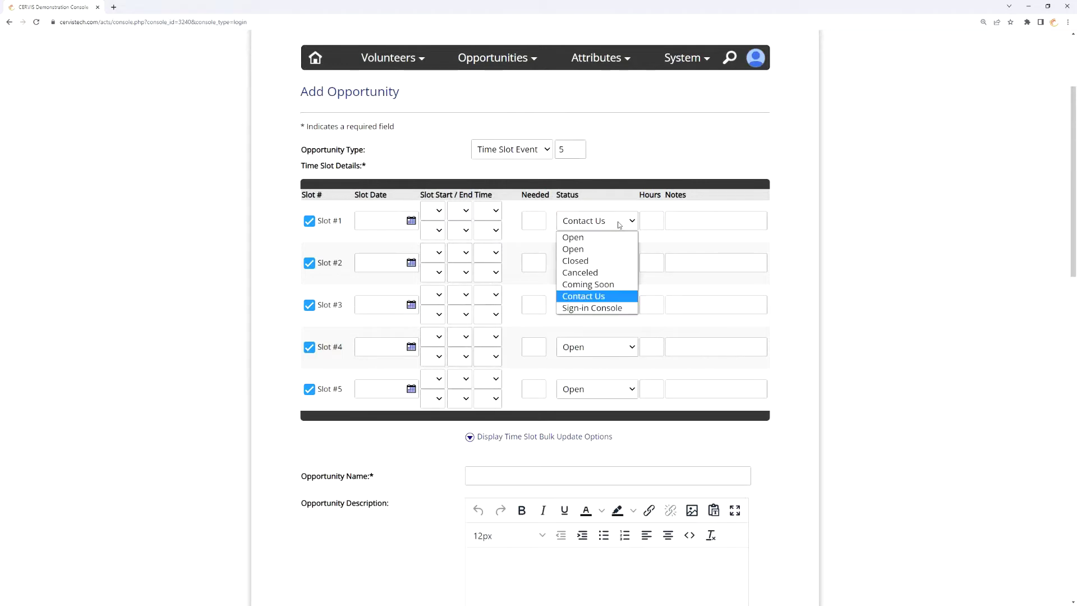
pyautogui.click(600, 238)
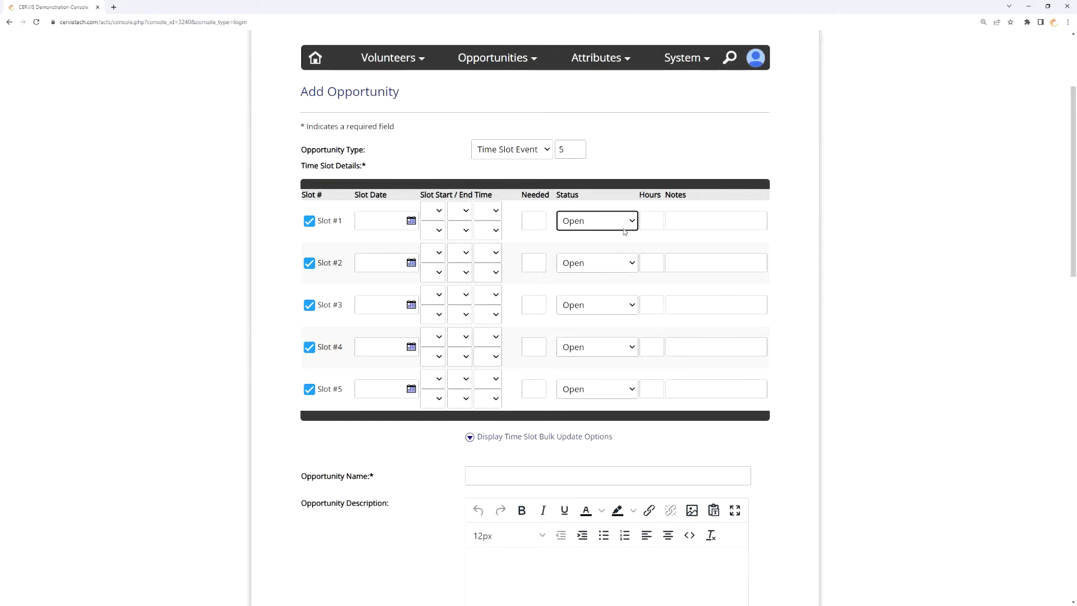
# Set the credit hours to 5 for Slot #1, 3 for Slot #2 and 1.75 for Slot #3.
pyautogui.click(654, 221)
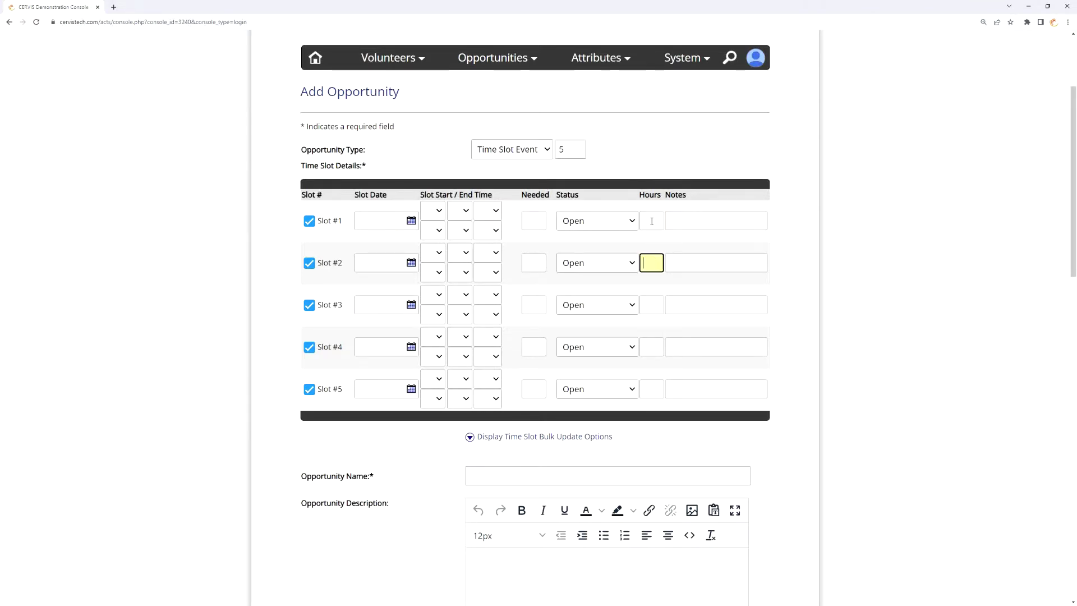
pyautogui.write('5')
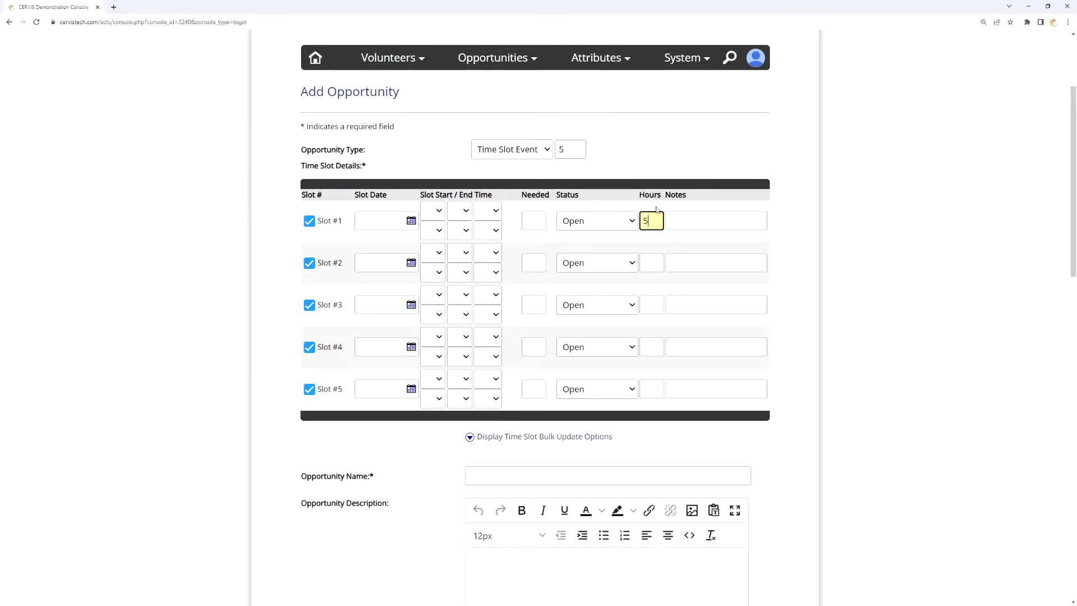
pyautogui.click(653, 262)
pyautogui.write('3')
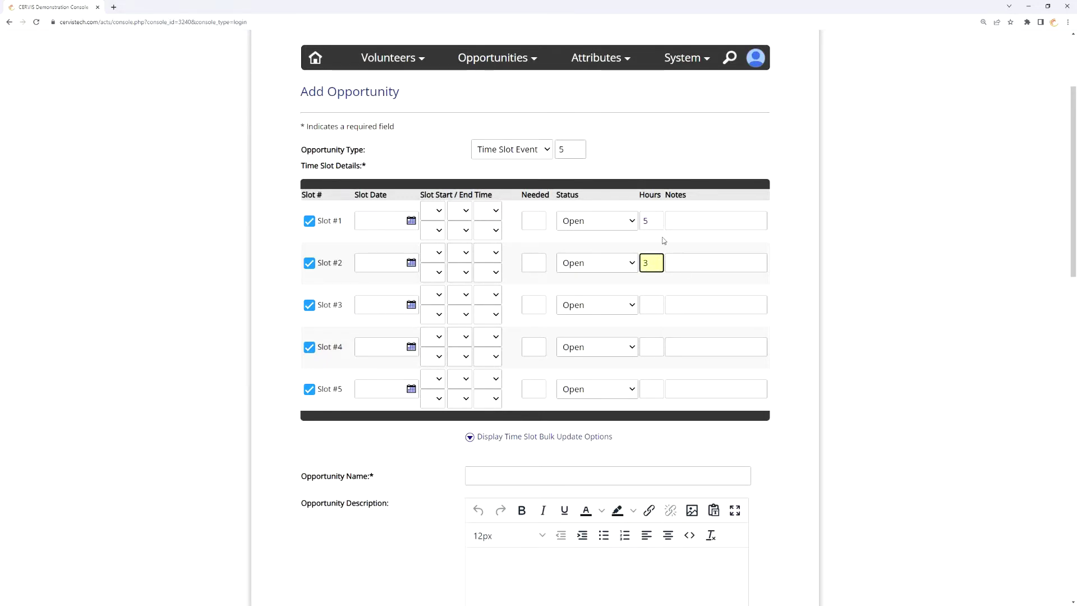
pyautogui.press('Tab')
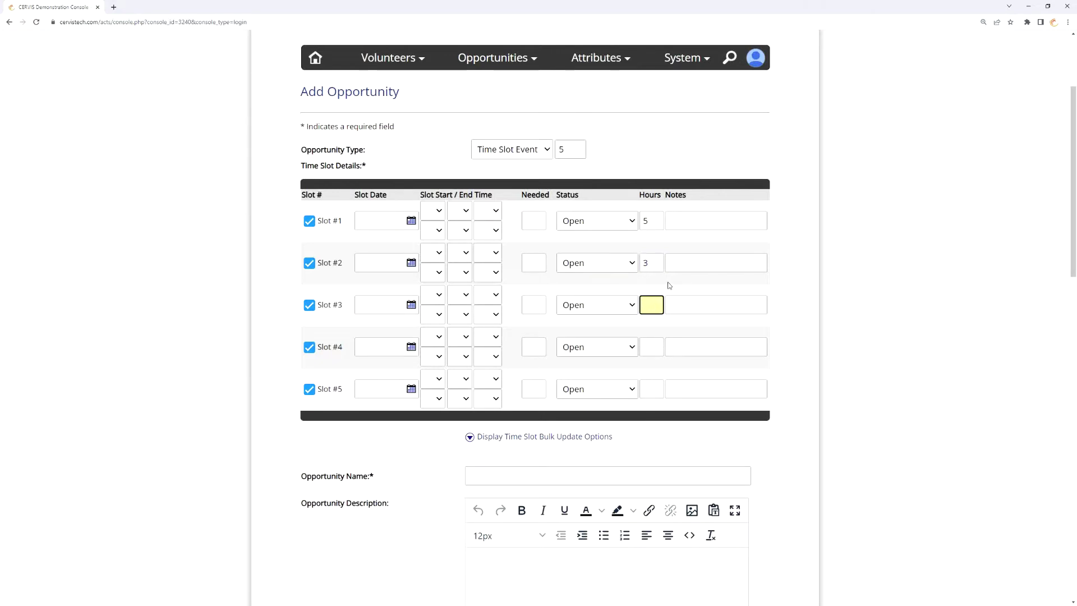
pyautogui.write('1.75')
# Examine the Notes column and the empty notes field of Slot #1.
pyautogui.click(699, 223)
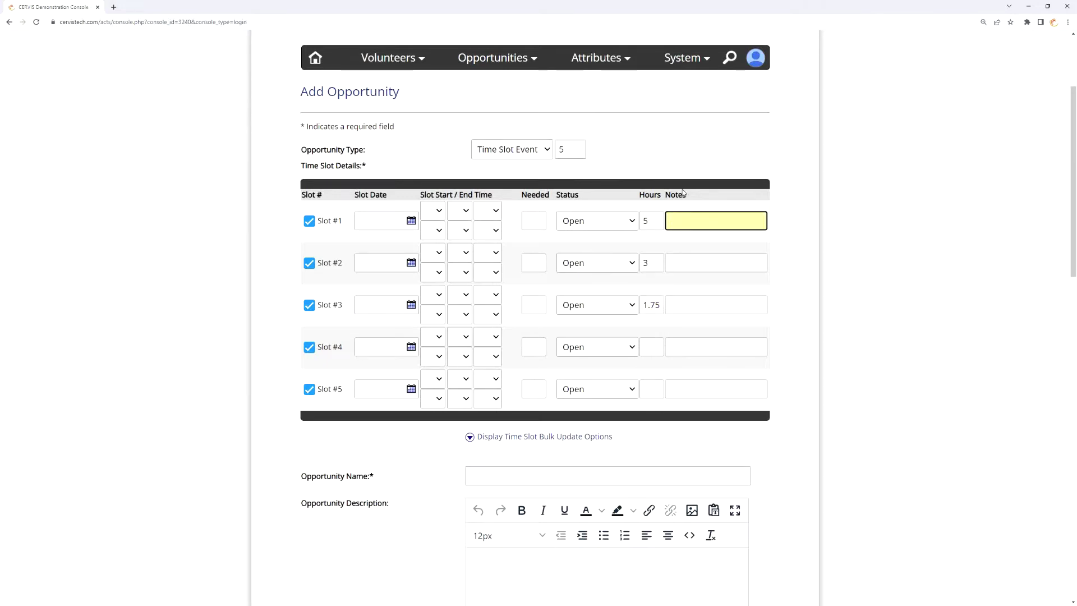
pyautogui.moveTo(671, 195); pyautogui.dragTo(701, 197)
pyautogui.click(700, 221)
pyautogui.click(702, 203)
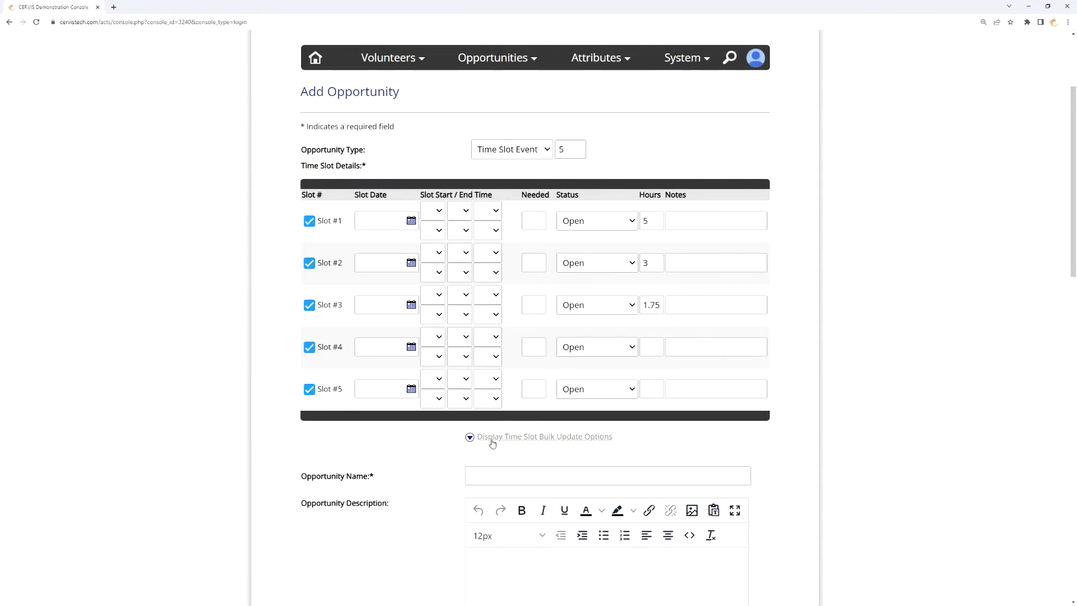
# Display the time slot bulk update options and bulk update the date of all five slots to 07/26/2022.
pyautogui.click(554, 438)
pyautogui.scroll(-4, 751, 387)
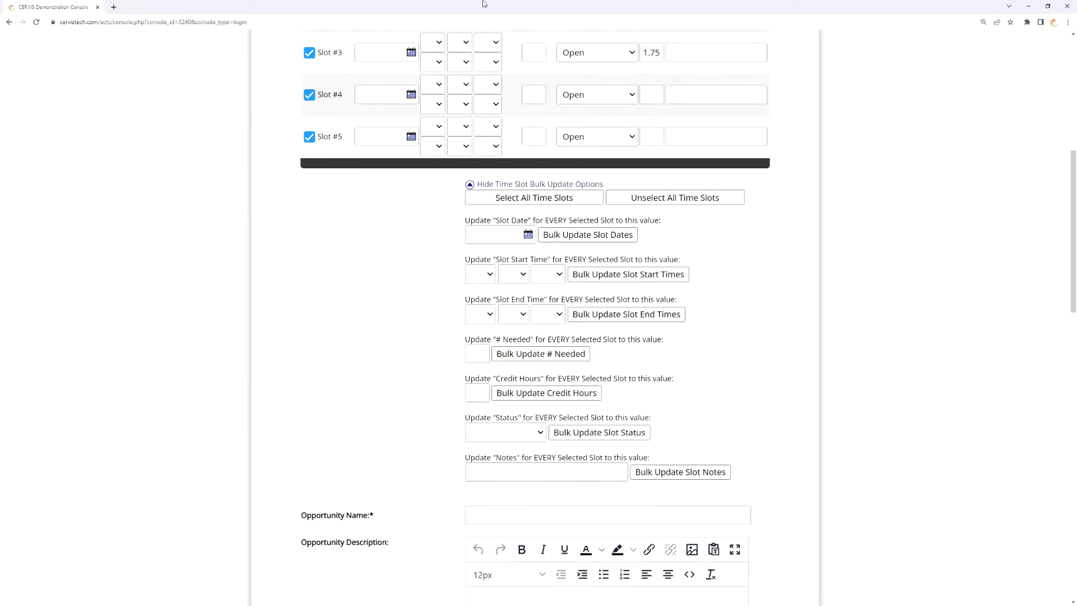
pyautogui.click(530, 236)
pyautogui.click(485, 342)
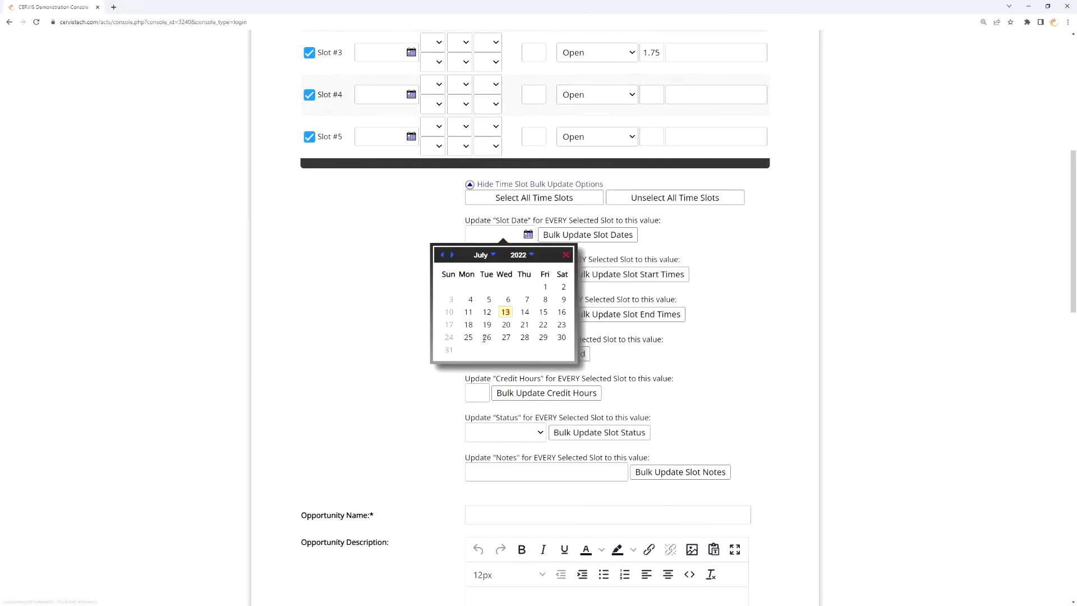
pyautogui.click(615, 244)
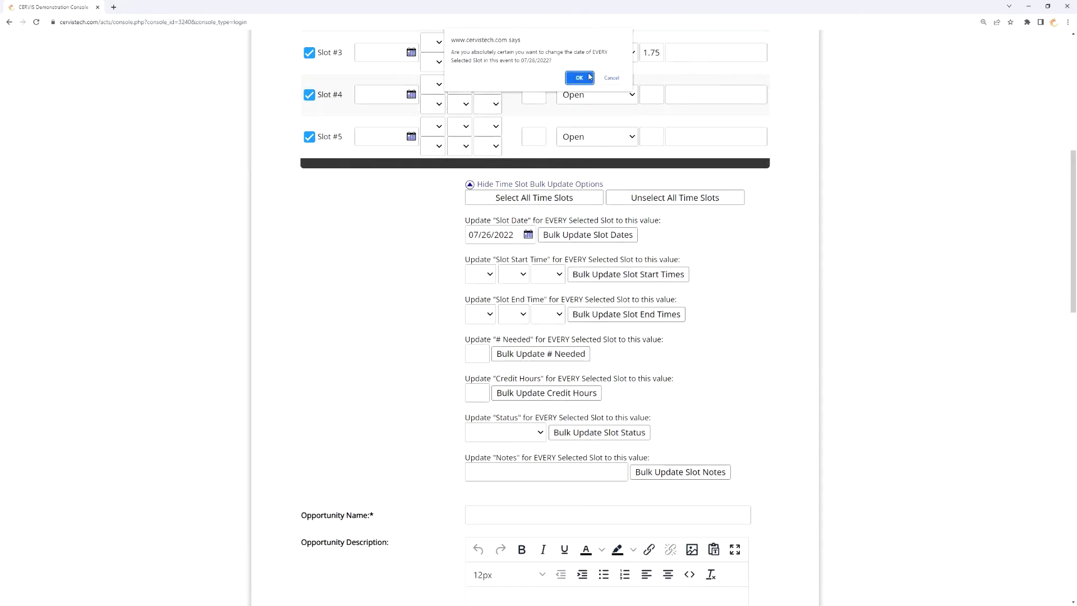
pyautogui.click(581, 81)
pyautogui.scroll(5, 430, 292)
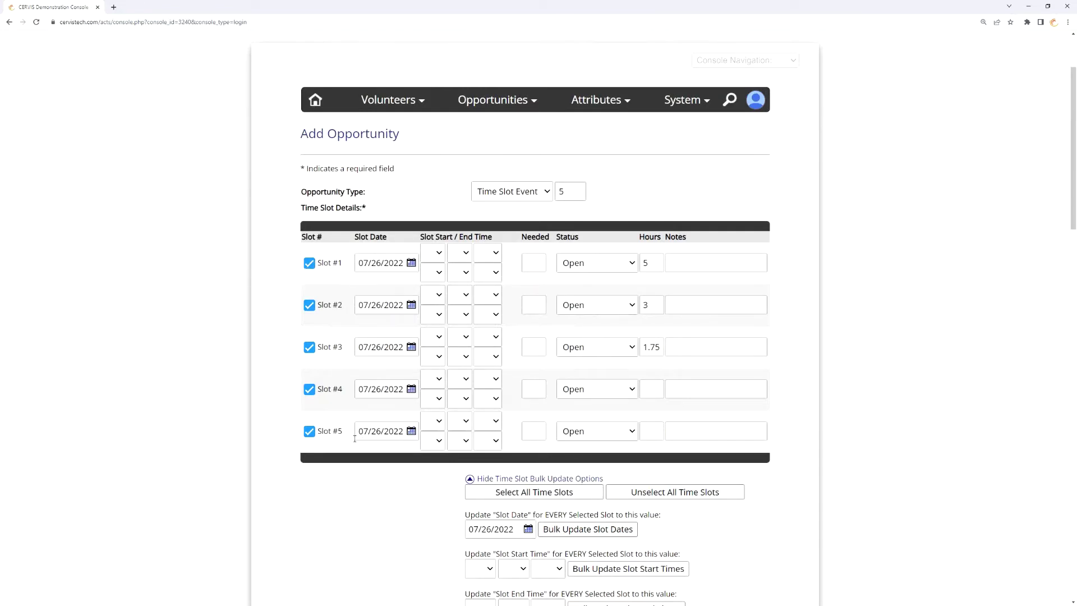
# Try deselecting and reselecting Slot #5, and do the same with all time slots at once.
pyautogui.click(309, 432)
pyautogui.click(309, 431)
pyautogui.scroll(-2, 334, 408)
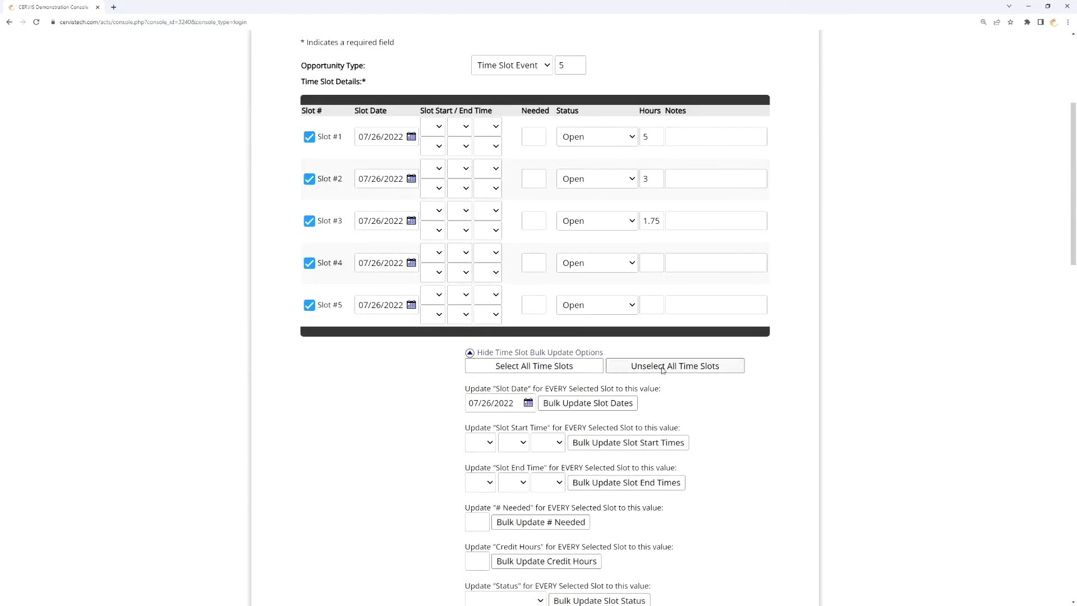
pyautogui.click(663, 368)
pyautogui.click(534, 366)
# Unselect all time slots and leave only Slot #5 selected.
pyautogui.click(666, 368)
pyautogui.click(309, 305)
pyautogui.click(309, 263)
pyautogui.click(309, 221)
pyautogui.click(310, 221)
pyautogui.click(310, 263)
# Bulk update the date of the selected Slot #5 to 07/27/2022.
pyautogui.click(404, 308)
pyautogui.click(396, 467)
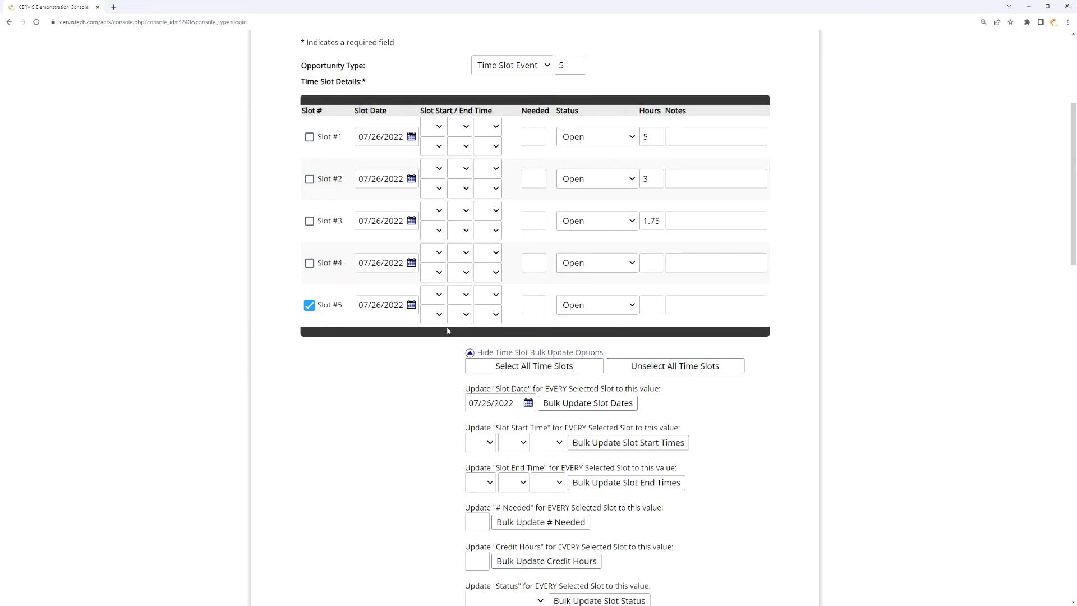
pyautogui.click(505, 408)
pyautogui.click(505, 513)
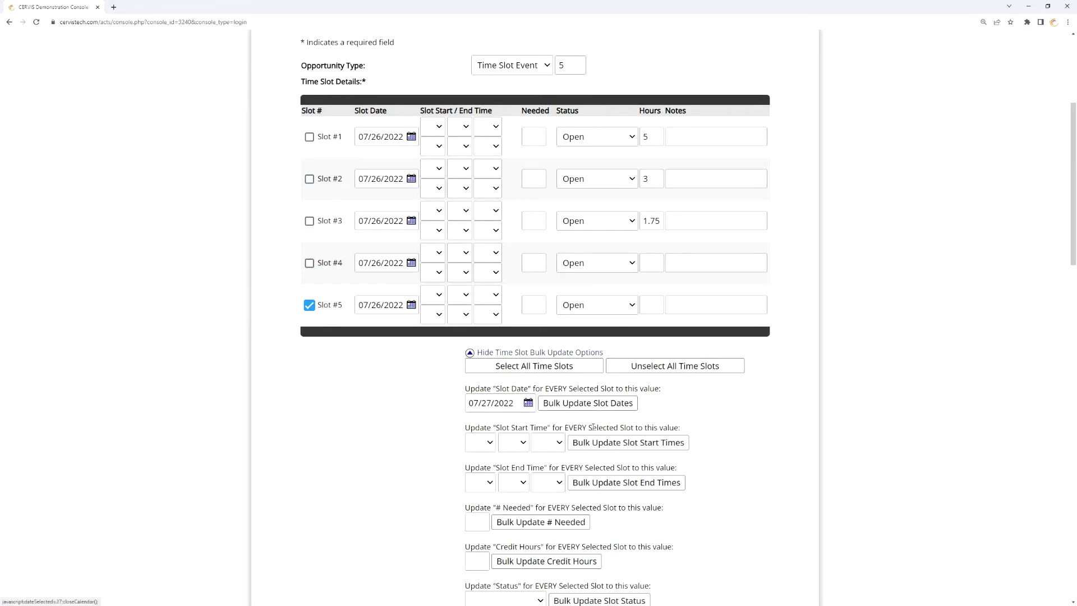
pyautogui.click(584, 404)
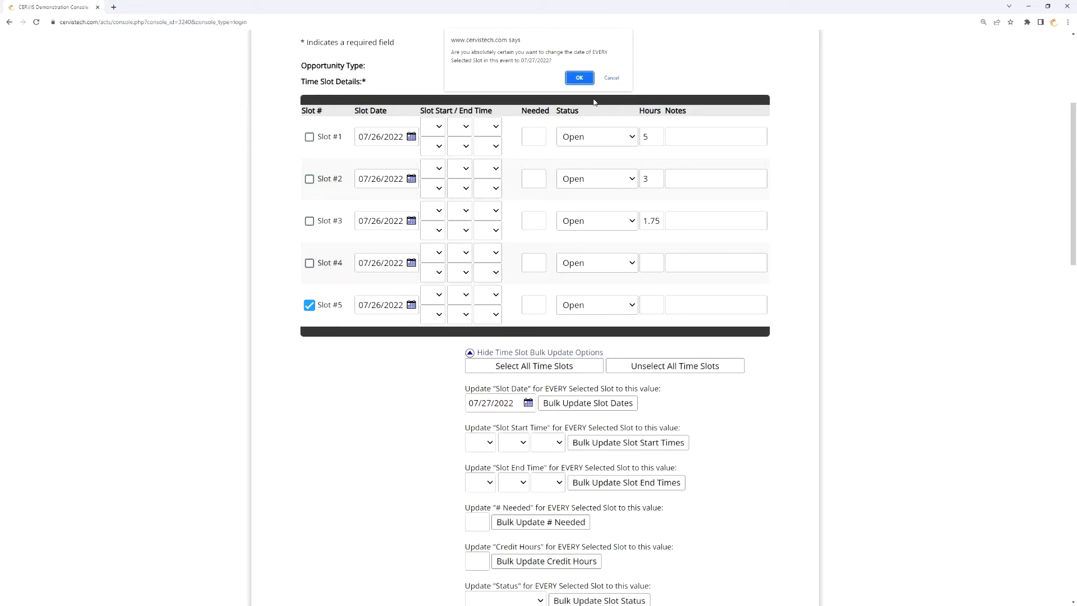
pyautogui.click(582, 80)
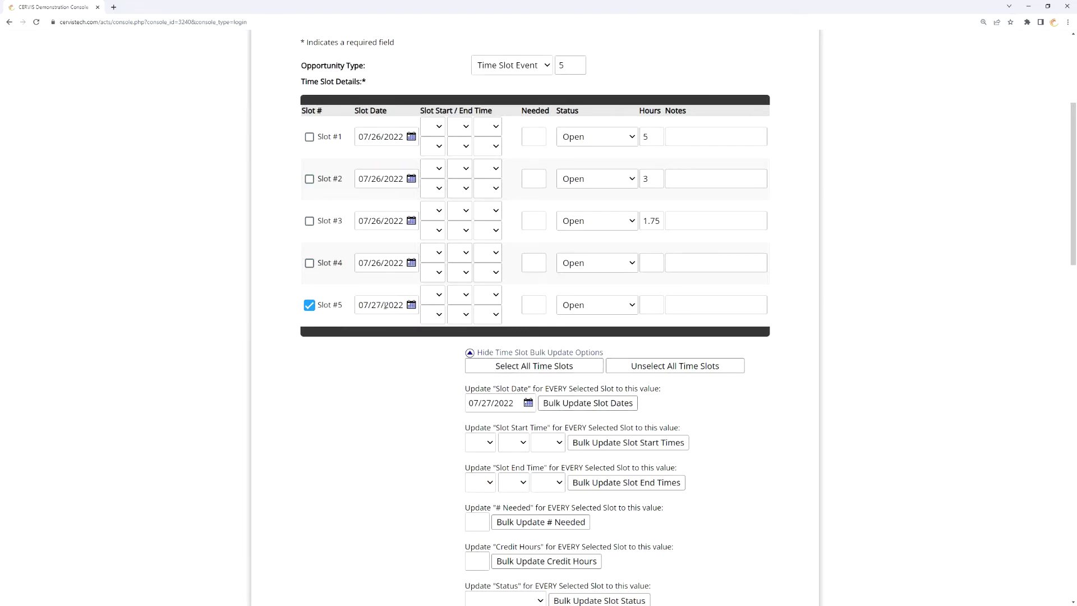
# Select Slots #1, #3 and #5 and bulk update their start time to 10:00 AM.
pyautogui.click(309, 309)
pyautogui.click(309, 221)
pyautogui.click(309, 137)
pyautogui.scroll(-1, 488, 404)
pyautogui.click(488, 404)
pyautogui.click(485, 531)
pyautogui.click(513, 400)
pyautogui.click(511, 427)
pyautogui.click(548, 400)
pyautogui.click(547, 425)
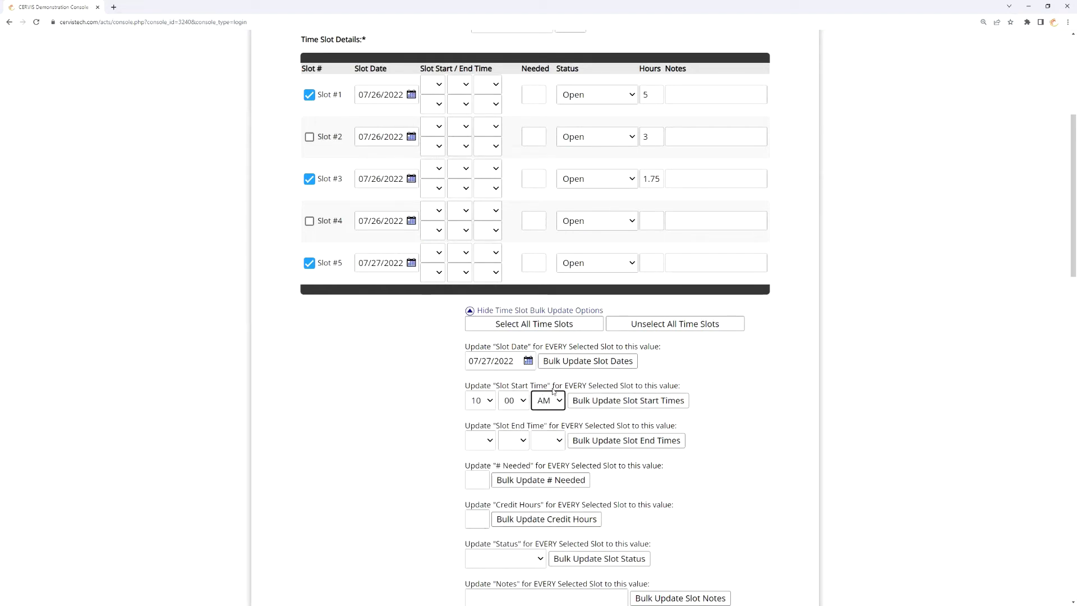
pyautogui.click(631, 402)
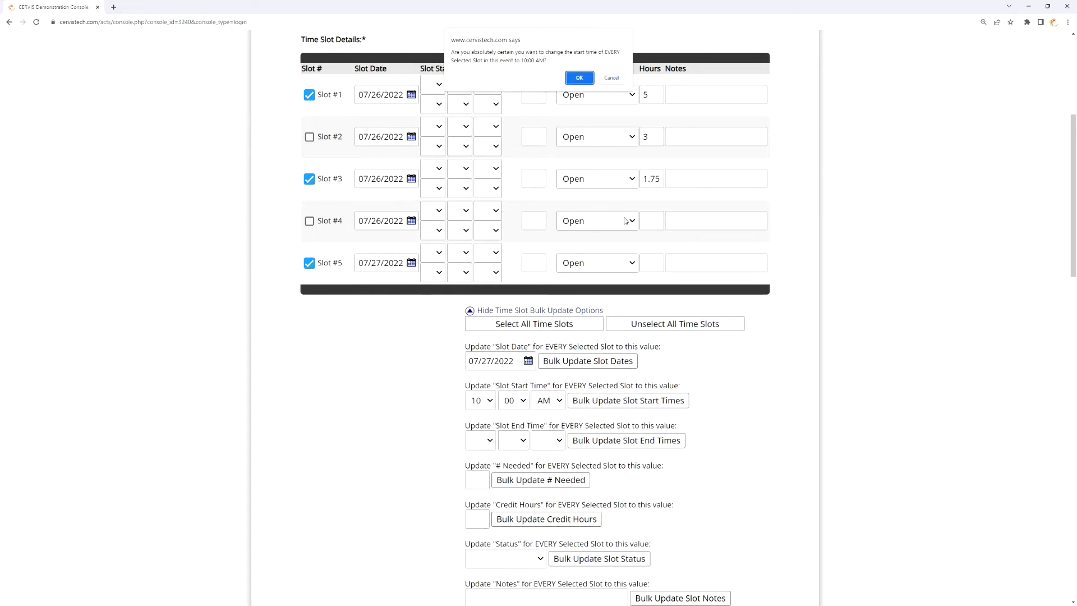
pyautogui.click(584, 79)
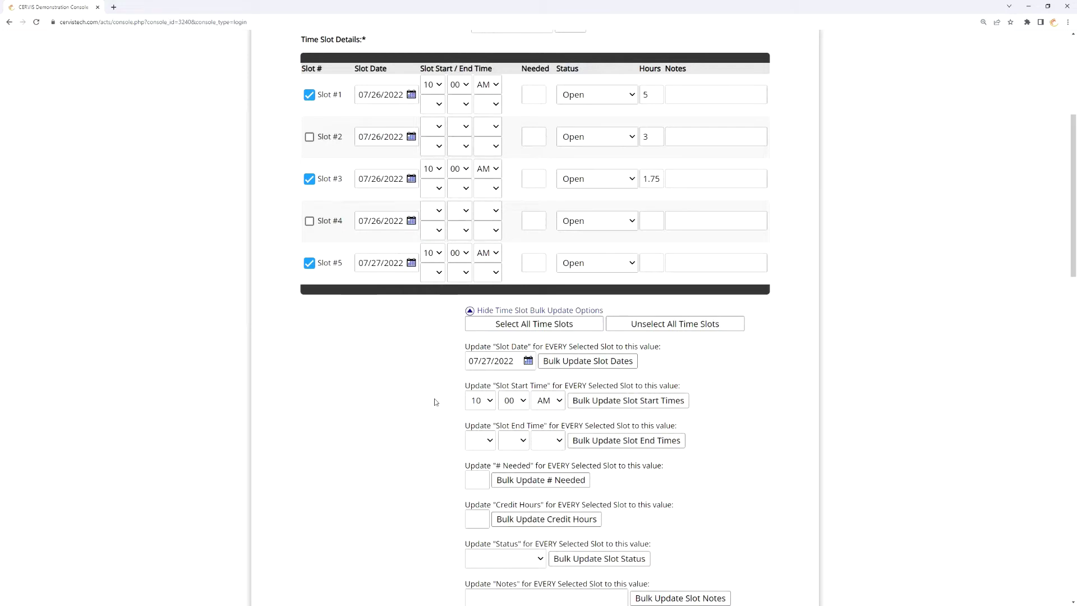
# Hide the time slot bulk update options and check the slot table and the number of slots beside the opportunity type.
pyautogui.scroll(-2, 496, 287)
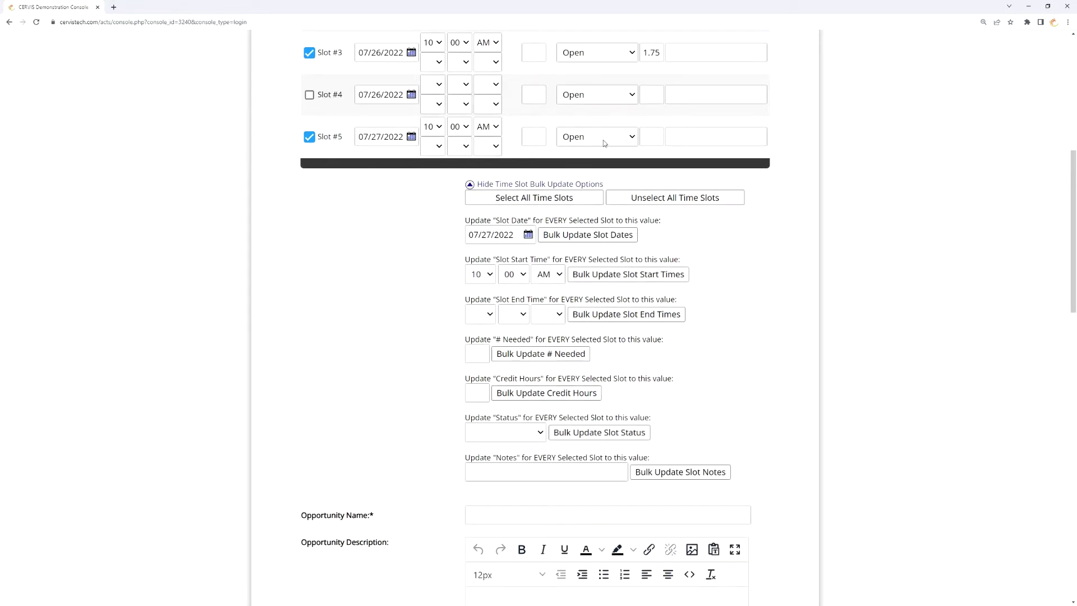
pyautogui.click(541, 184)
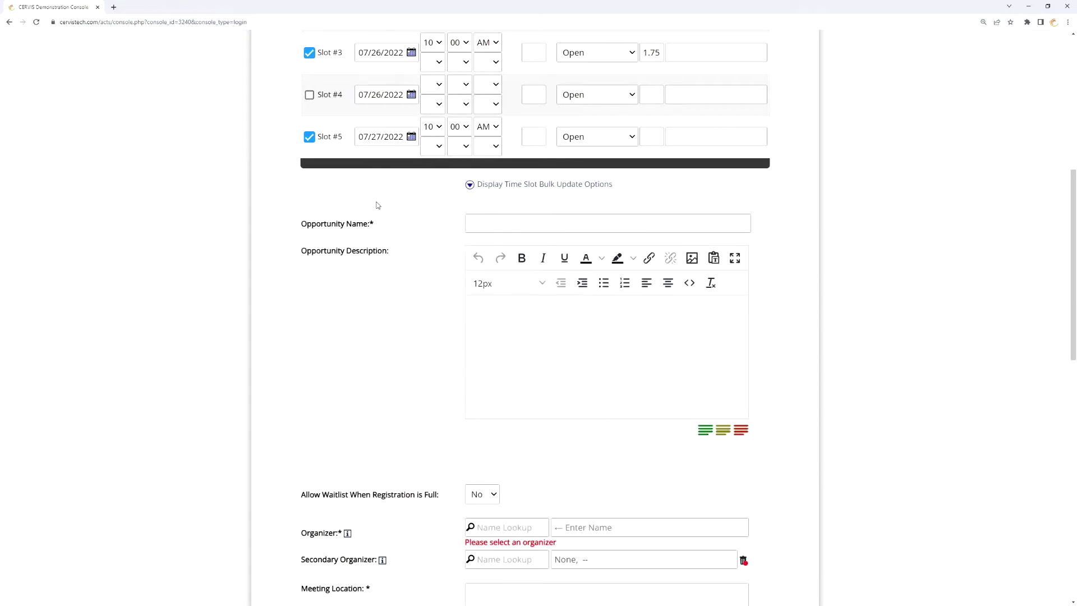
pyautogui.scroll(1, 412, 235)
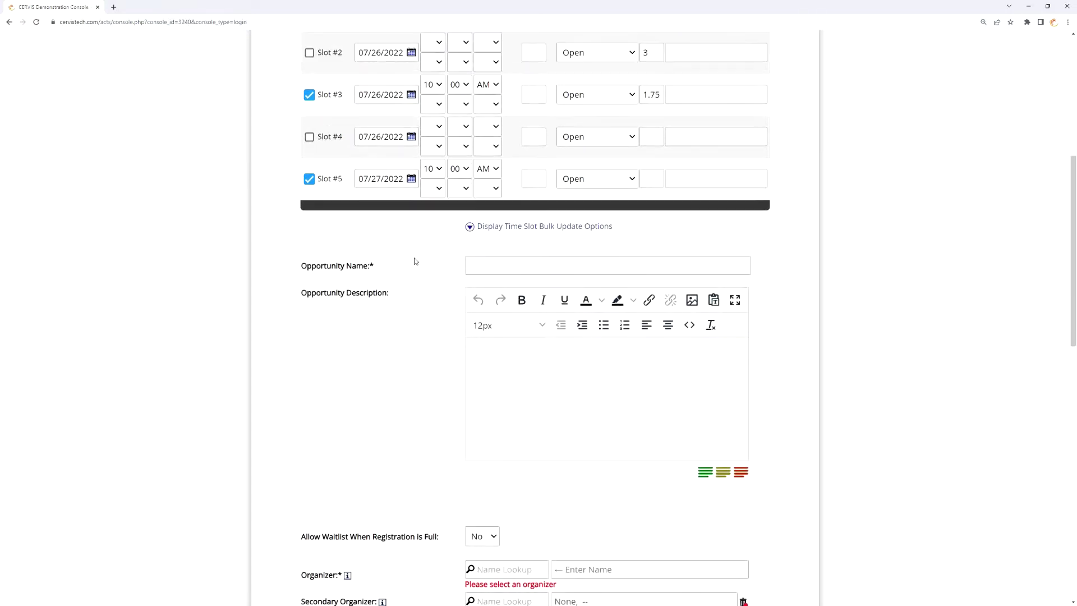
pyautogui.scroll(2, 409, 266)
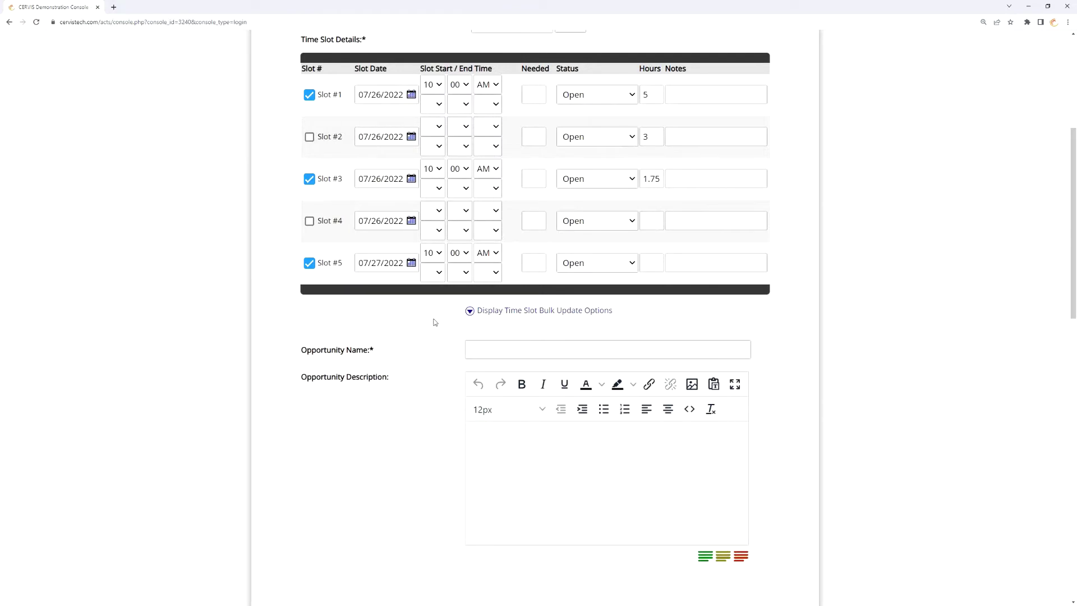
pyautogui.scroll(2, 435, 322)
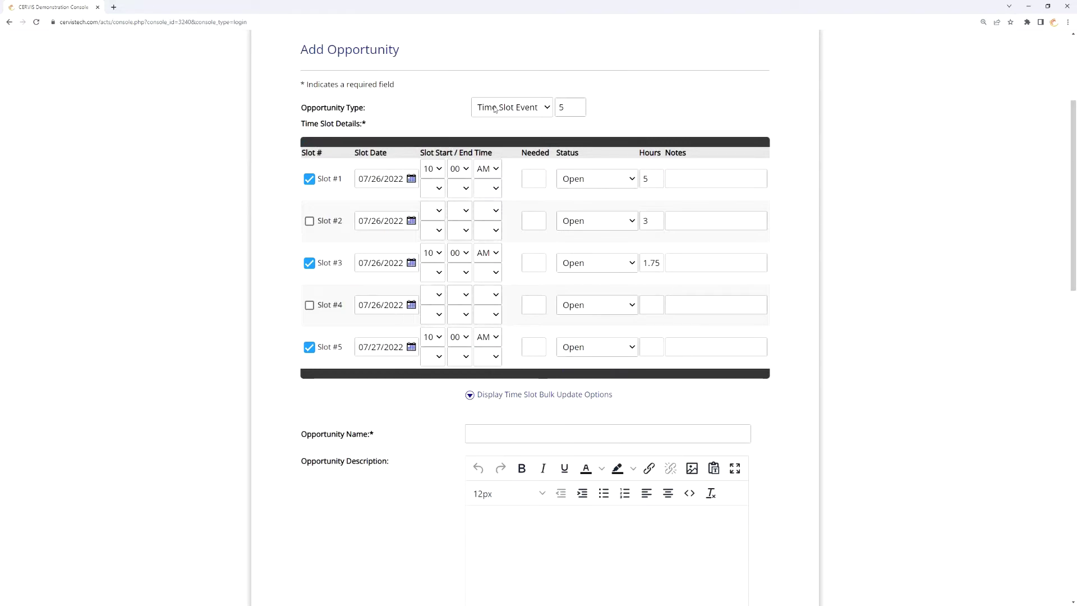
pyautogui.doubleClick(568, 111)
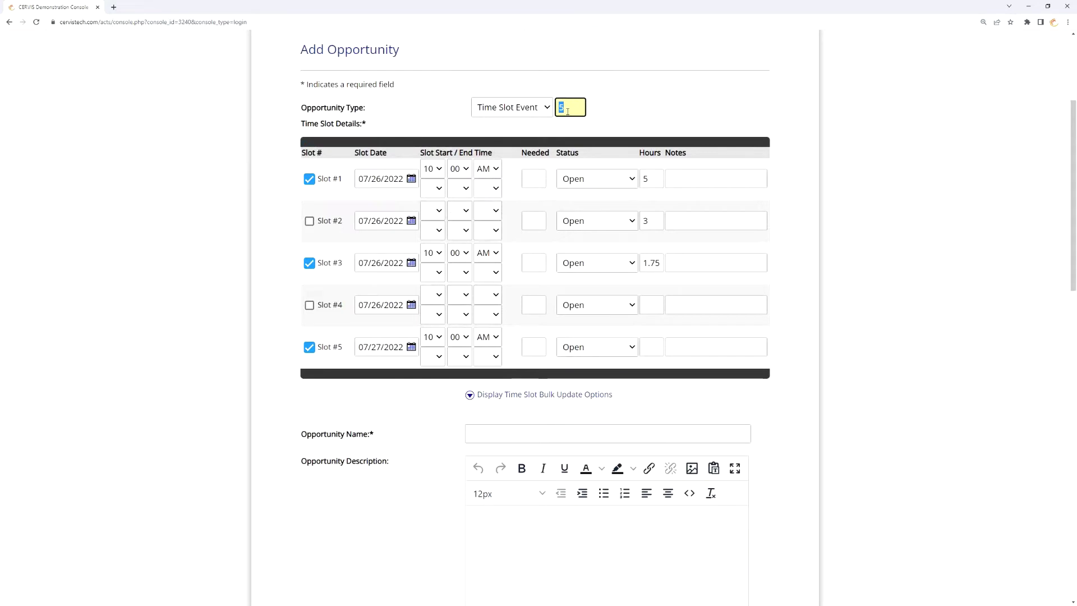
pyautogui.click(399, 108)
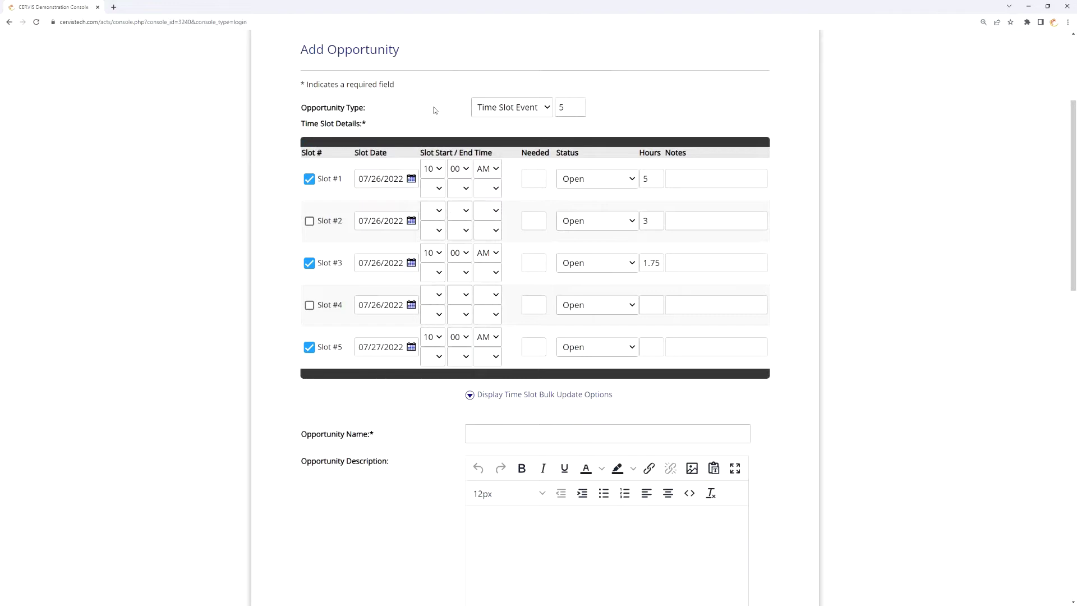
# Switch to the CERVIS Event Listing, open Sort and Repack, and check the slot information for Wed, Jul 13, 2022.
pyautogui.scroll(4, 781, 161)
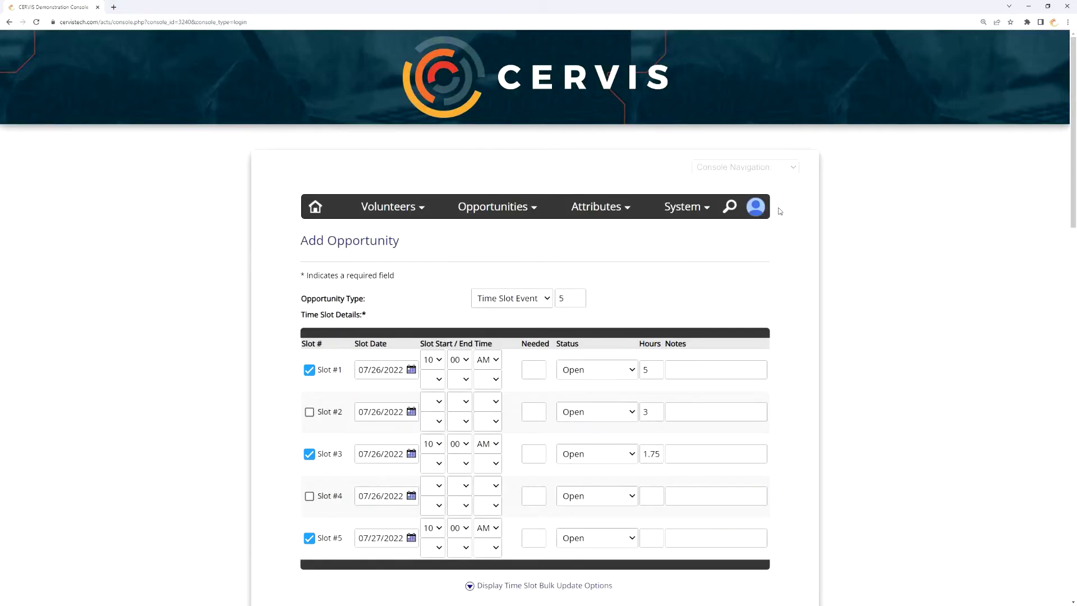
pyautogui.click(771, 168)
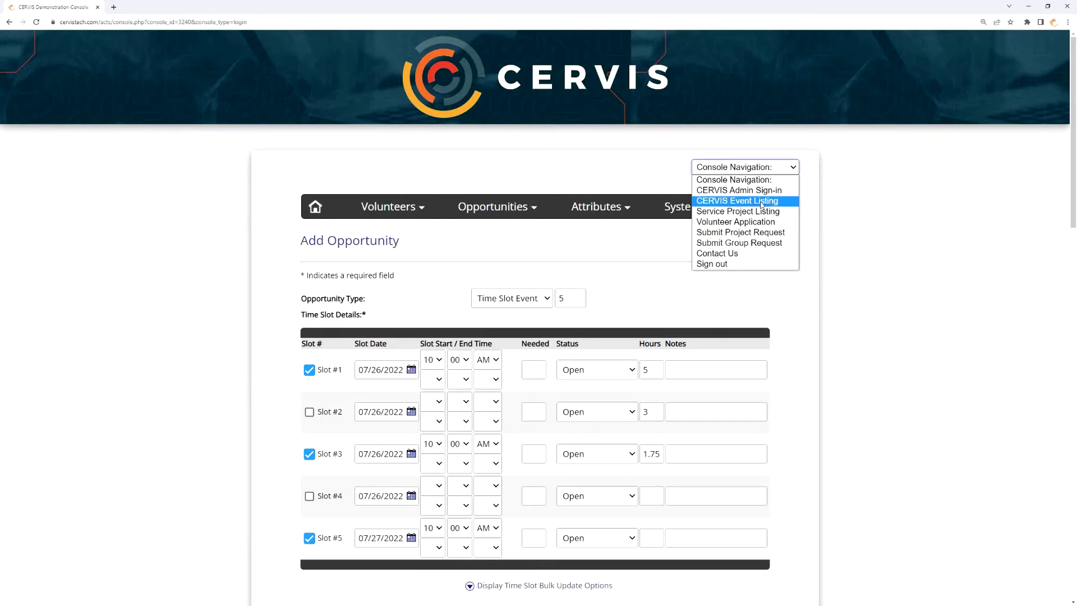
pyautogui.click(761, 205)
pyautogui.scroll(-4, 505, 342)
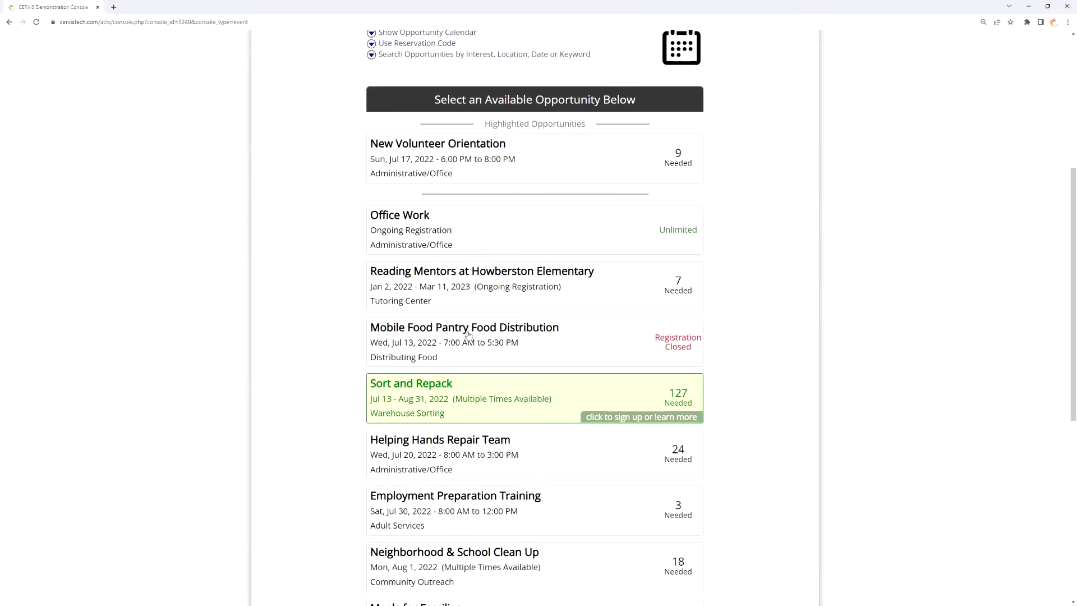
pyautogui.click(475, 404)
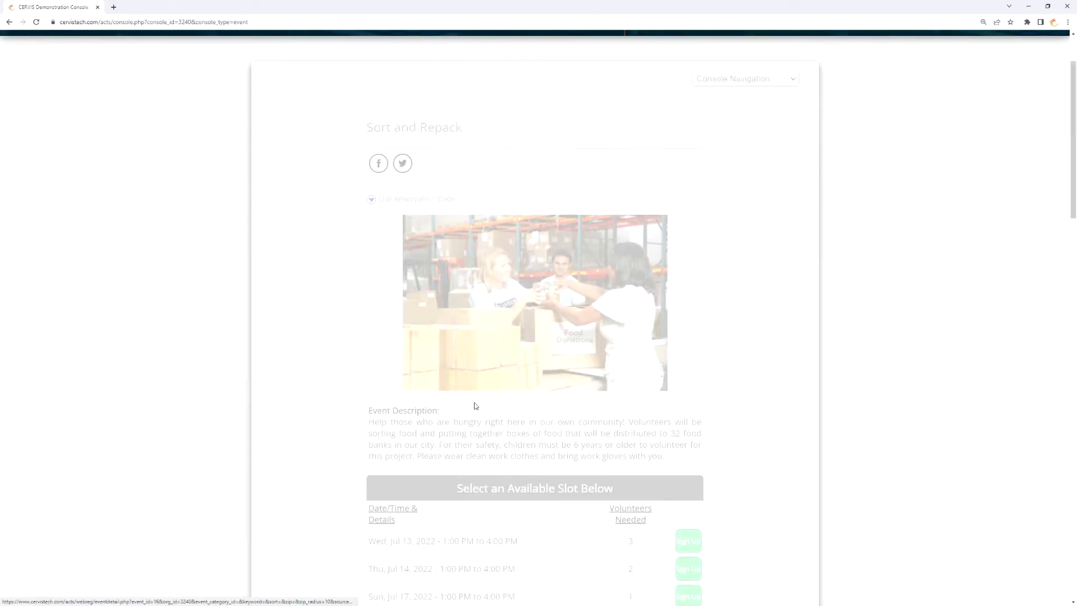
pyautogui.scroll(-7, 476, 404)
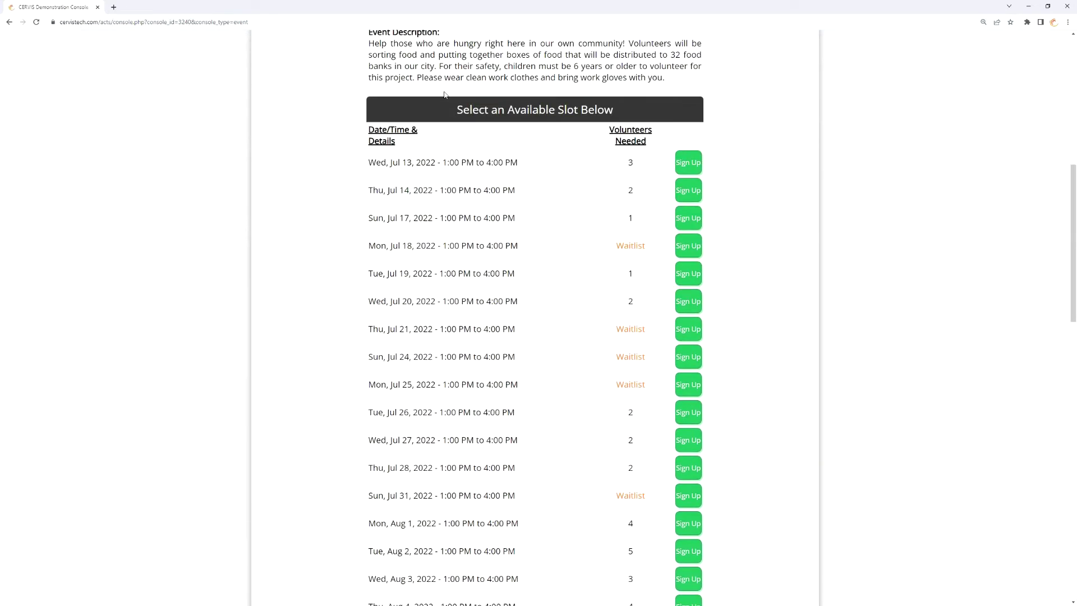
pyautogui.moveTo(428, 170)
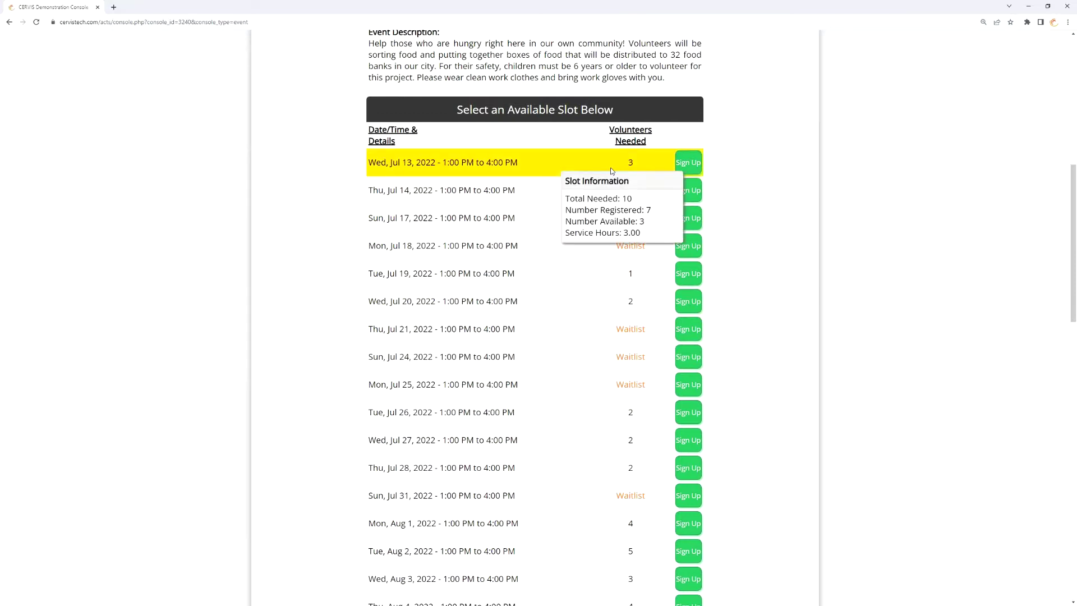
# Return to the CERVIS Admin Sign-in page and sign in with Google.
pyautogui.scroll(6, 672, 213)
pyautogui.click(741, 122)
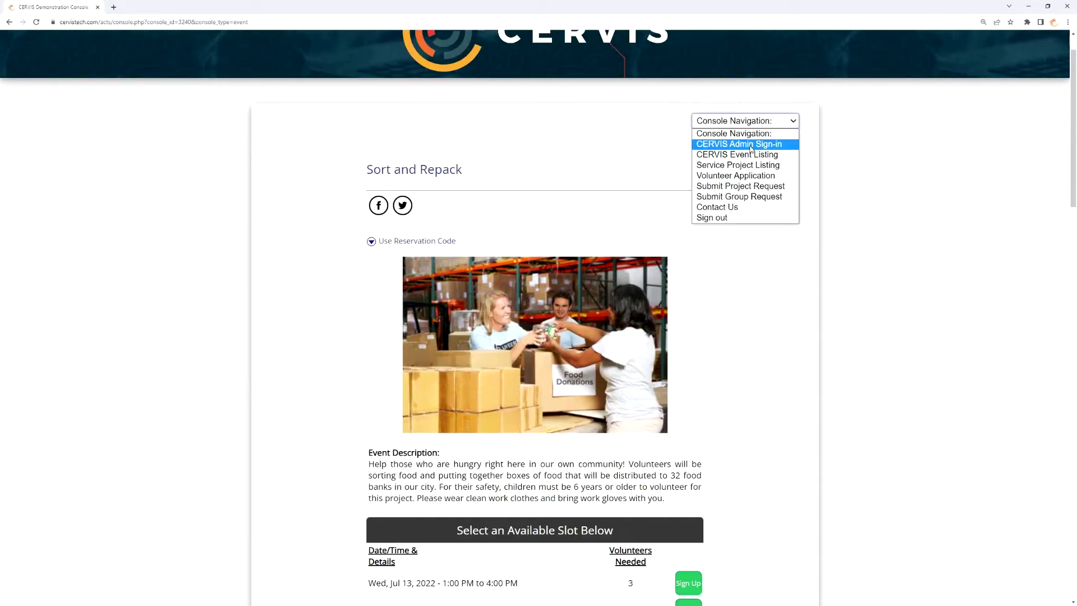
pyautogui.click(750, 145)
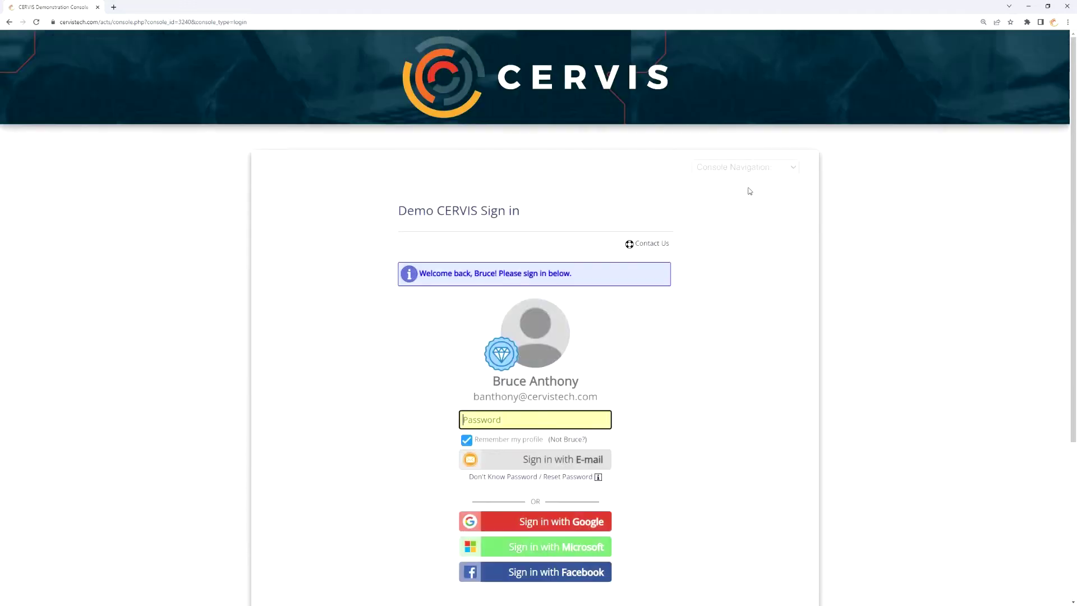
pyautogui.click(578, 519)
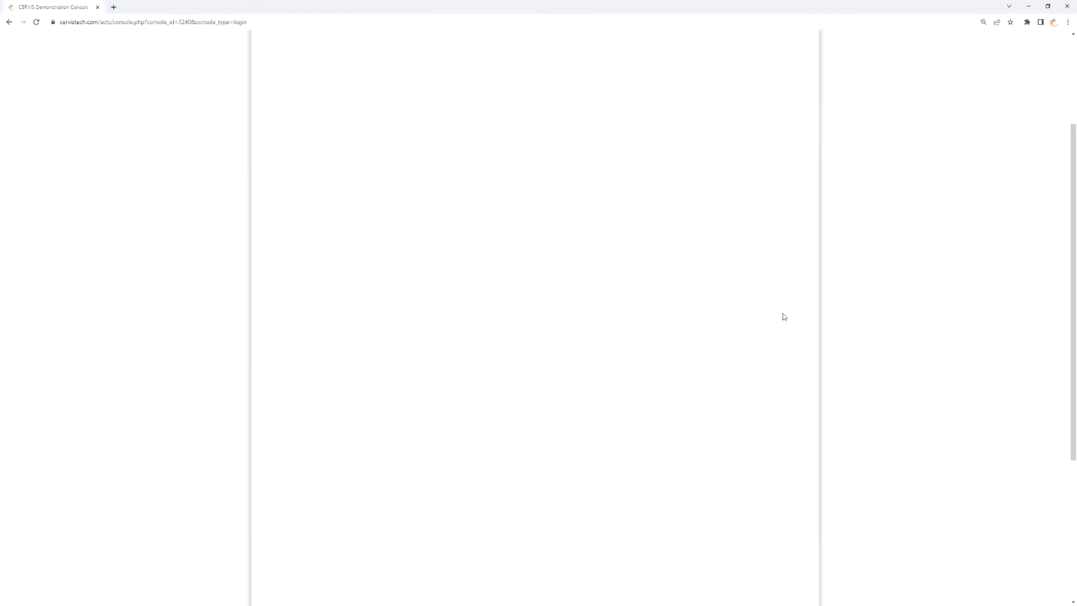
# Open the opportunity management page and look over the Opportunity Search Result Listing.
pyautogui.scroll(-2, 701, 258)
pyautogui.click(646, 224)
pyautogui.scroll(-2, 445, 384)
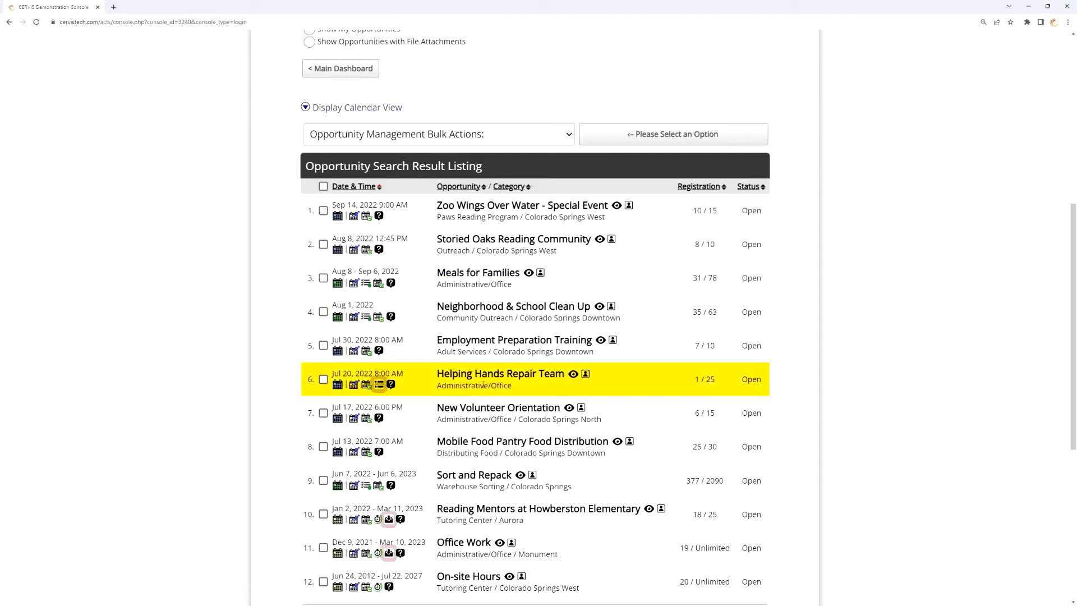
# Open the time slot management page for the Sort and Repack opportunity.
pyautogui.scroll(-2, 444, 384)
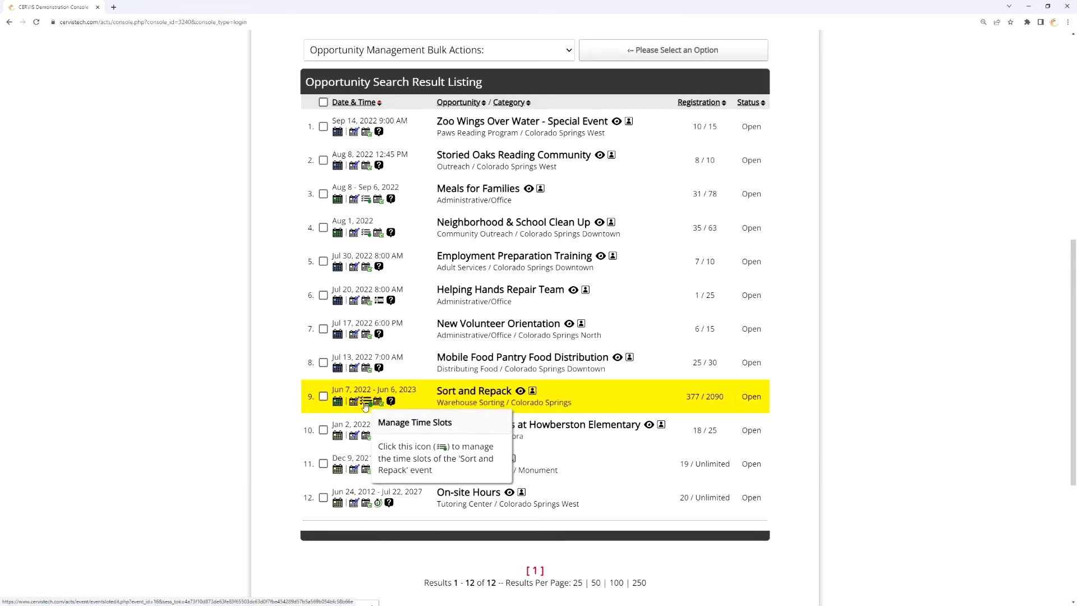
pyautogui.scroll(6, 588, 265)
pyautogui.click(493, 69)
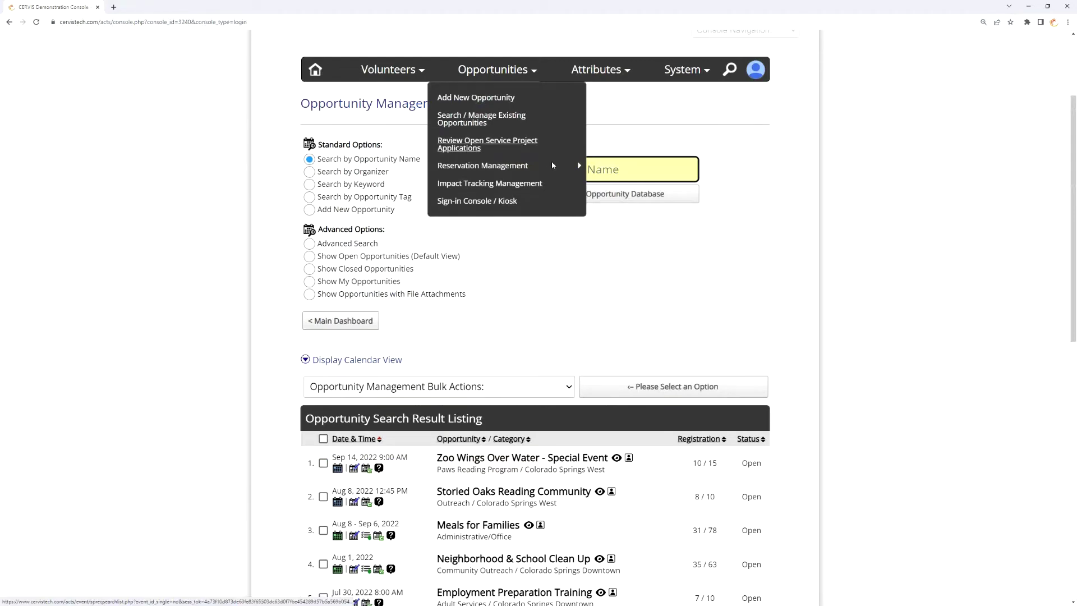
pyautogui.scroll(-6, 580, 301)
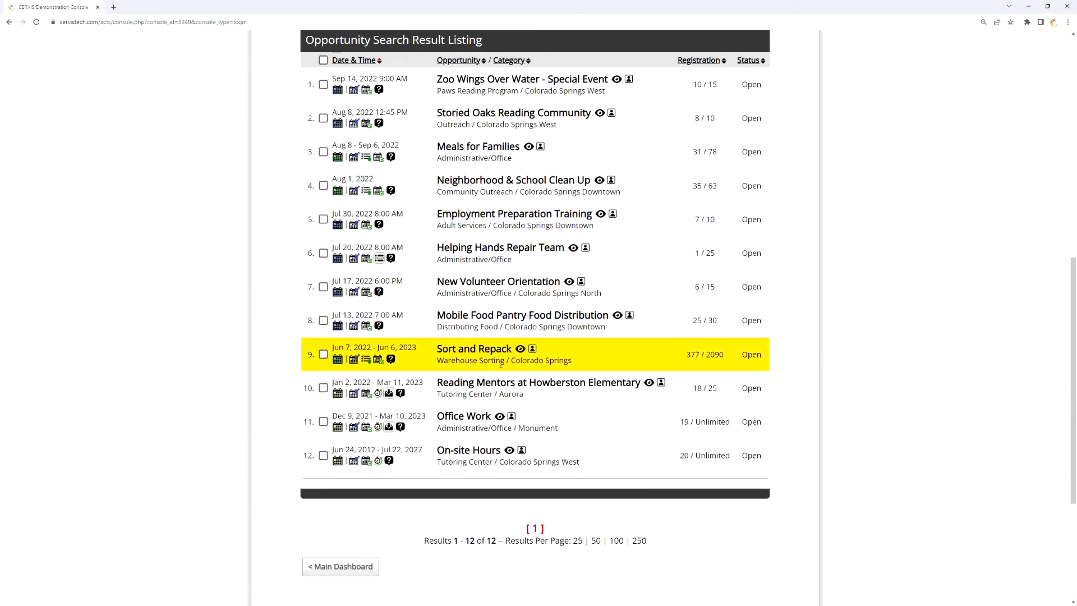
pyautogui.click(365, 362)
pyautogui.scroll(3, 488, 345)
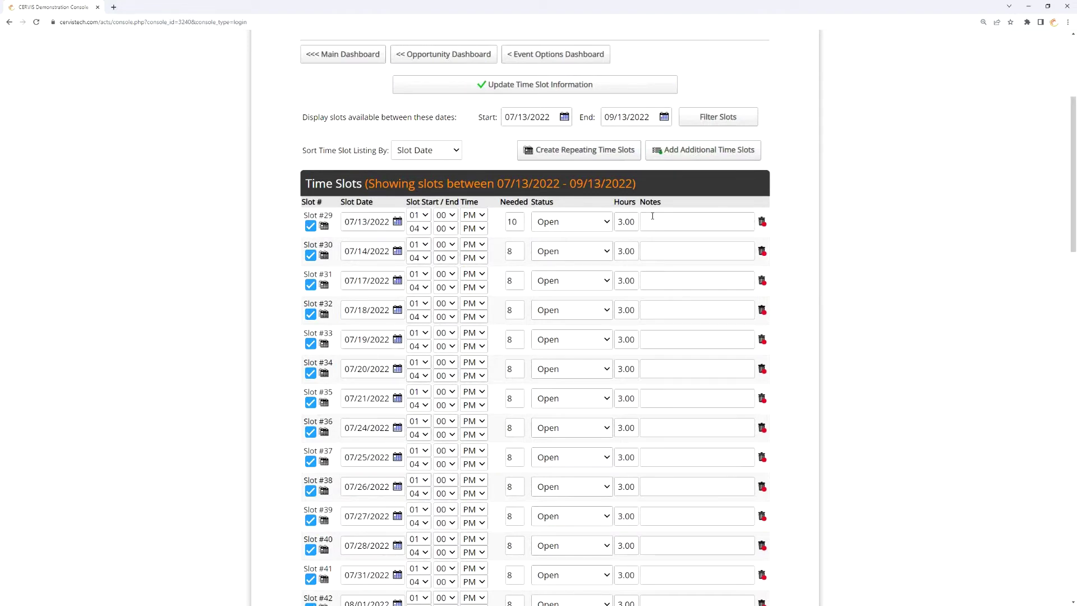
# Start a repeating schedule for Slot #29, repeating Bi-Weekly on Mondays only.
pyautogui.click(324, 226)
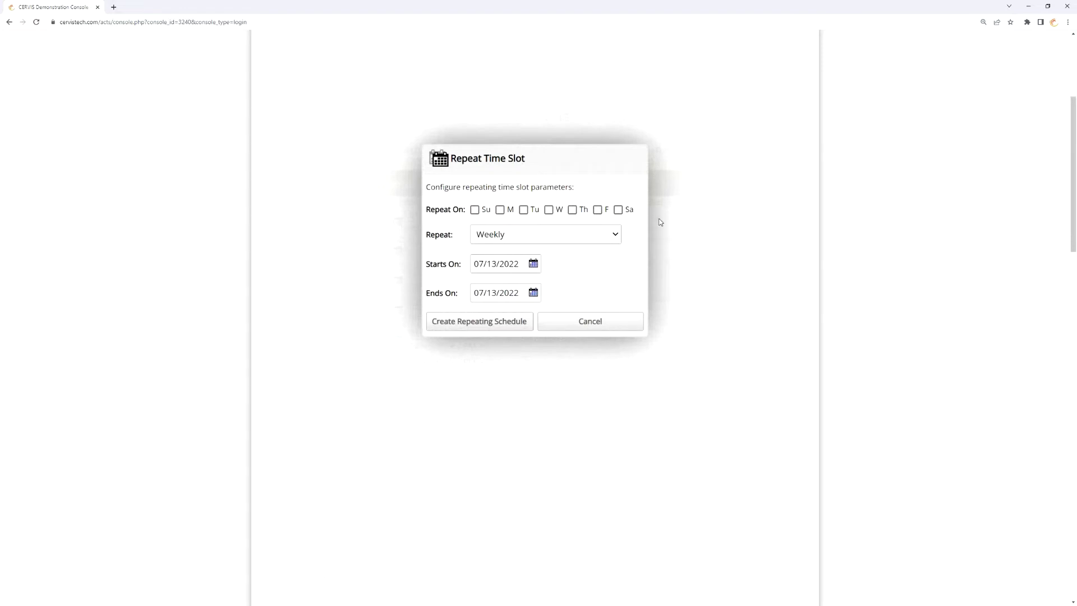
pyautogui.click(500, 210)
pyautogui.click(549, 209)
pyautogui.click(598, 210)
pyautogui.click(598, 211)
pyautogui.click(549, 210)
pyautogui.click(521, 234)
pyautogui.click(507, 264)
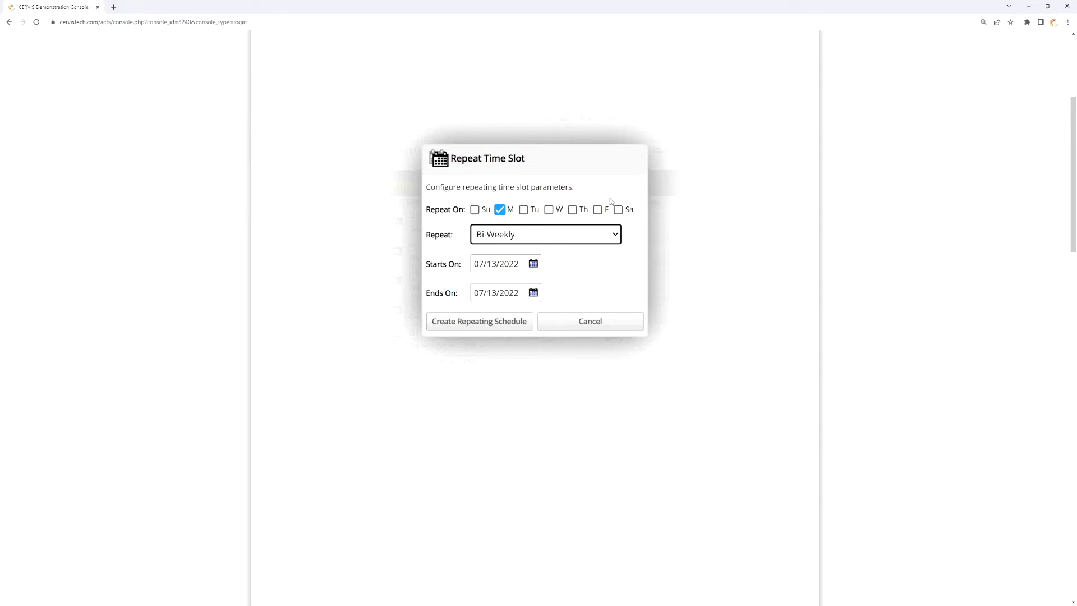
# Set the time slot's repeat frequency to Second Occurrence of the Month.
pyautogui.click(542, 235)
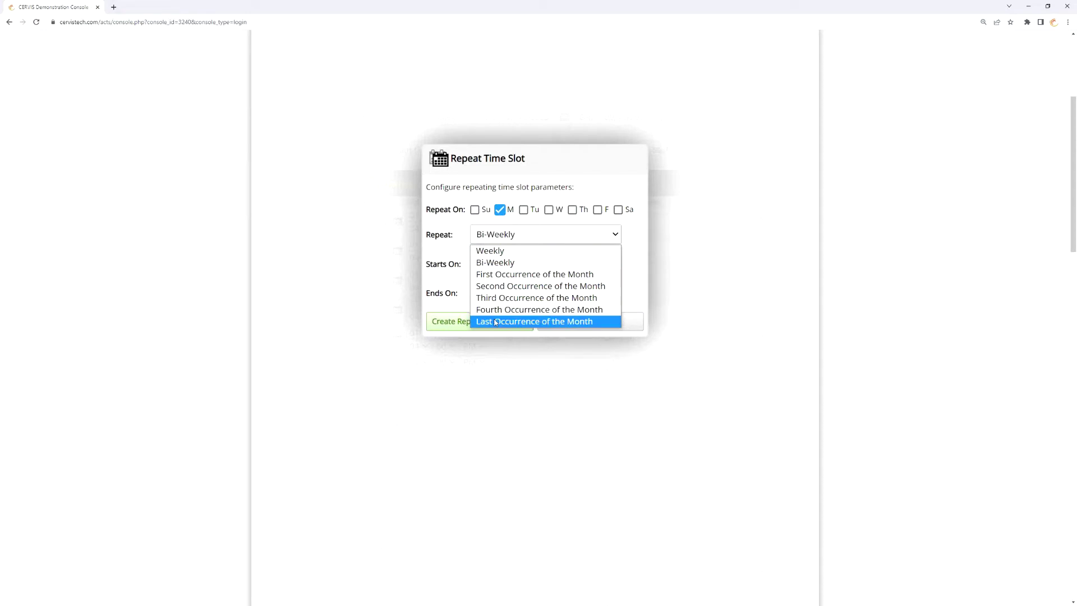
pyautogui.click(529, 210)
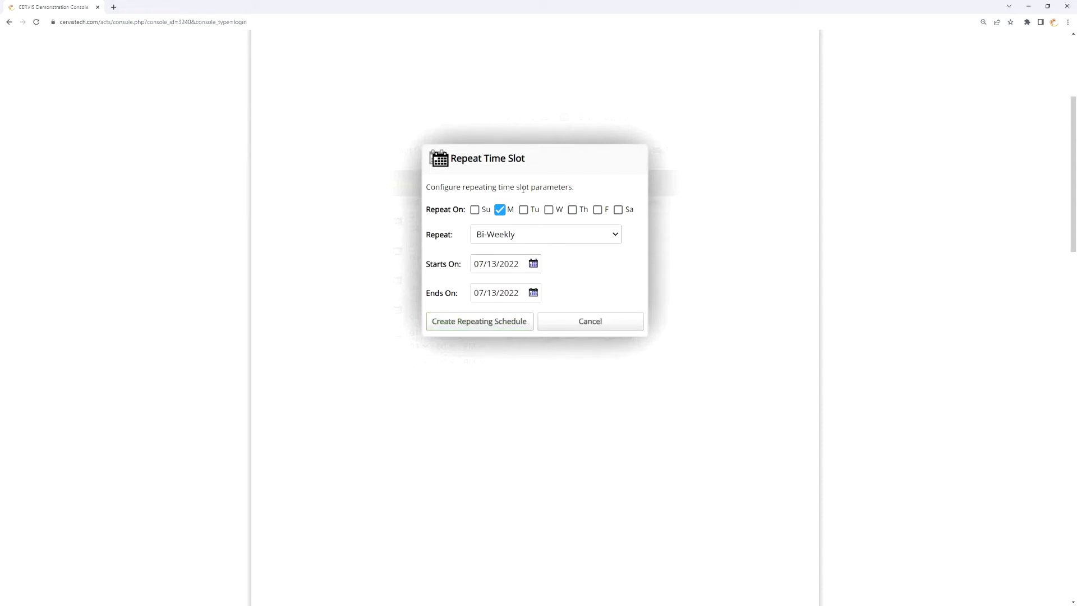
pyautogui.click(519, 233)
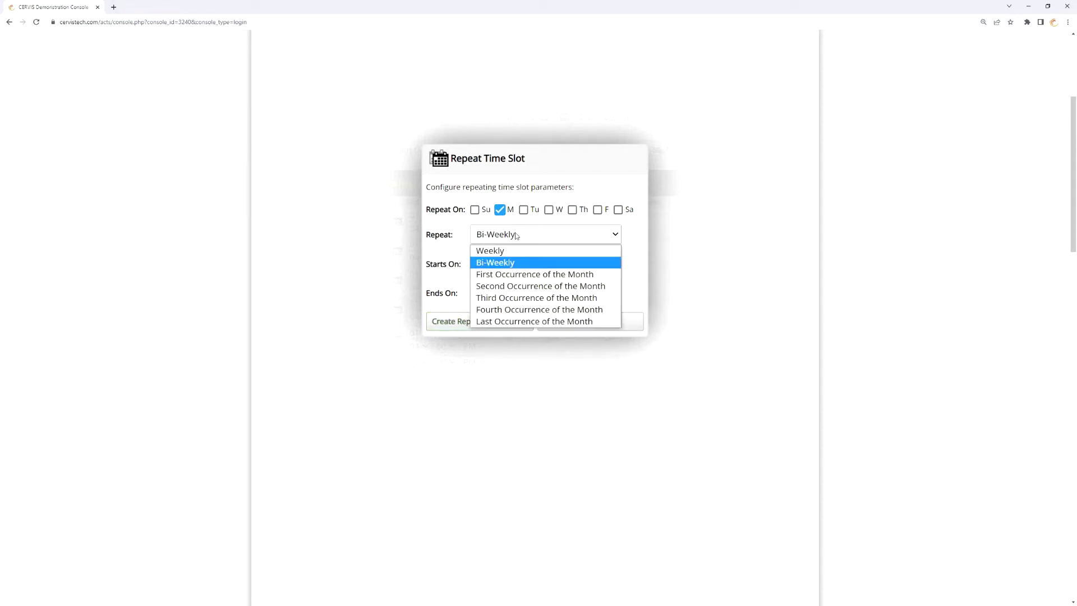
pyautogui.click(515, 286)
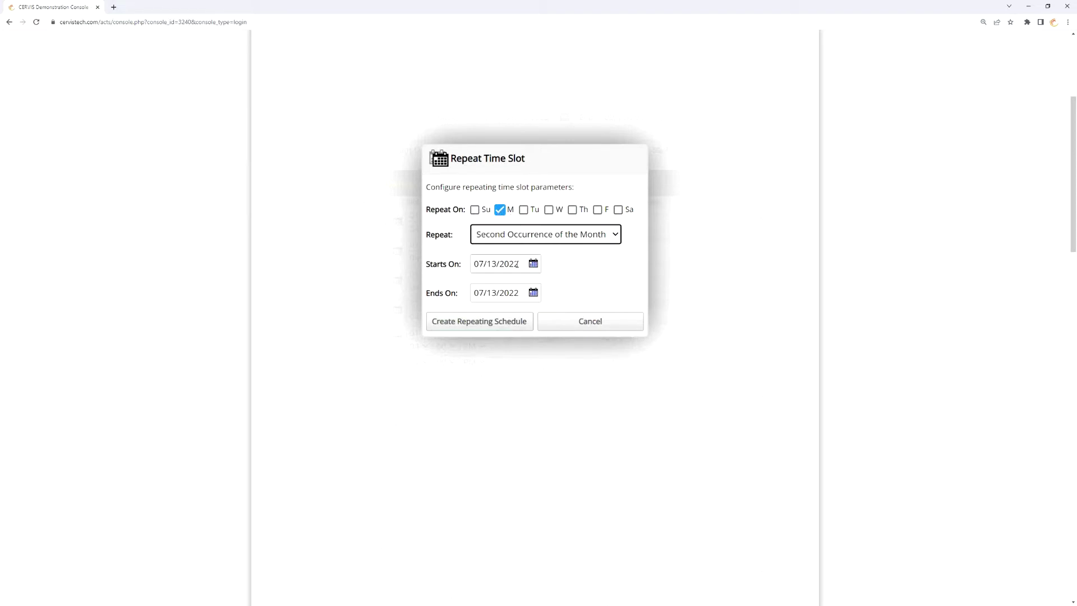
# Set the repeating schedule to start on 07/14/2022 and end on 12/31/2022, and cancel without creating it.
pyautogui.click(526, 264)
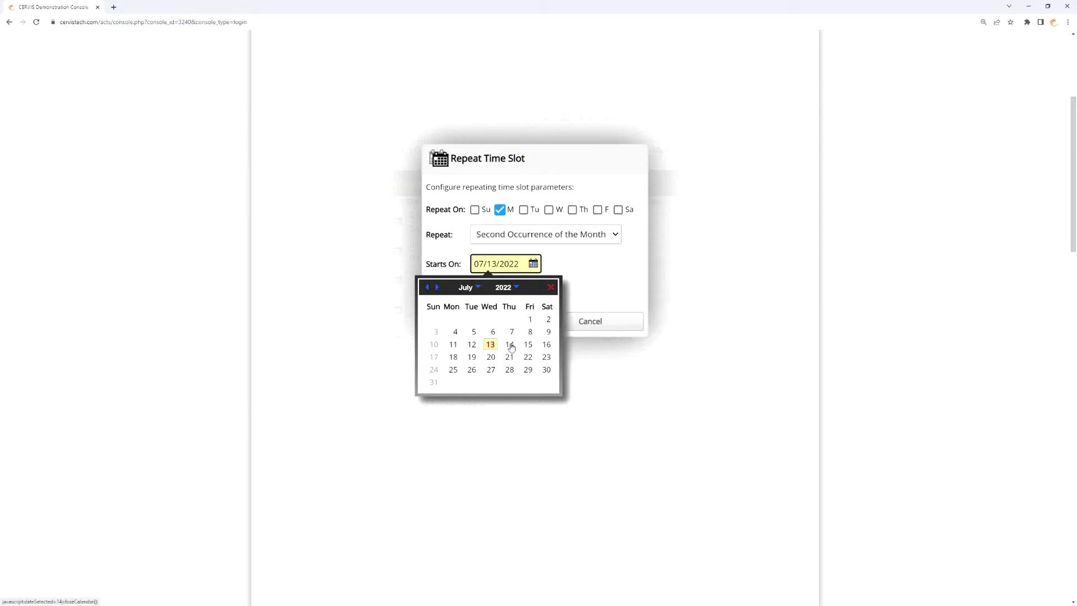
pyautogui.click(510, 345)
pyautogui.click(506, 293)
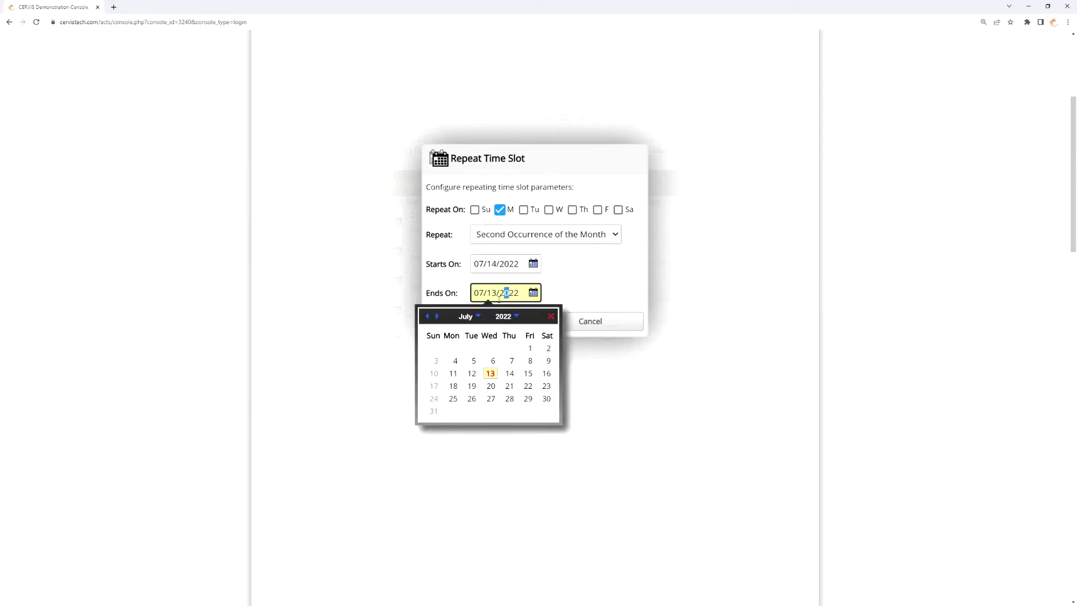
pyautogui.click(473, 317)
pyautogui.click(474, 319)
pyautogui.click(477, 447)
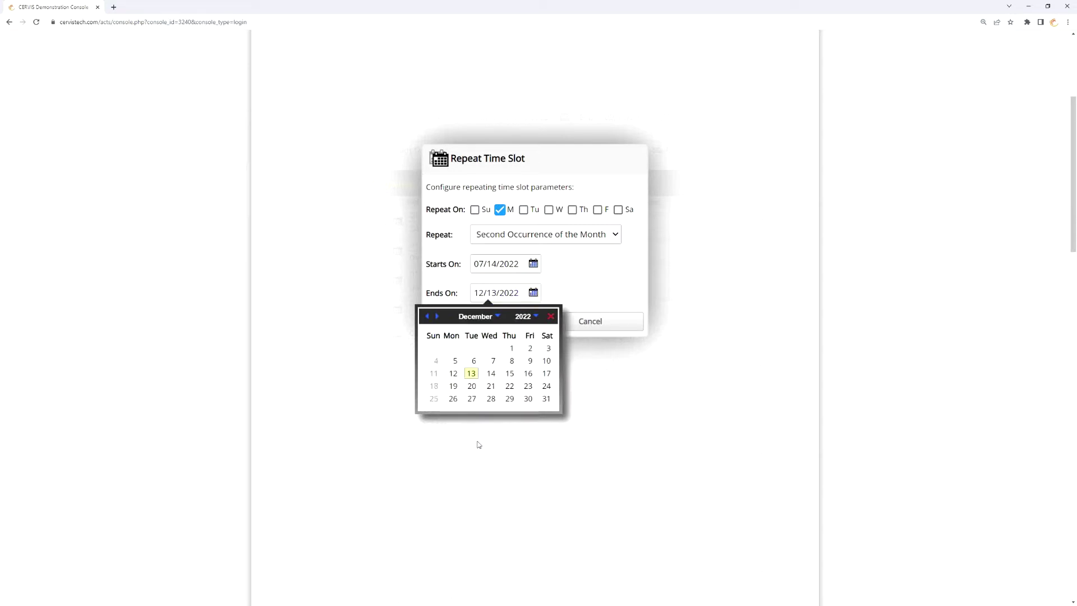
pyautogui.click(546, 399)
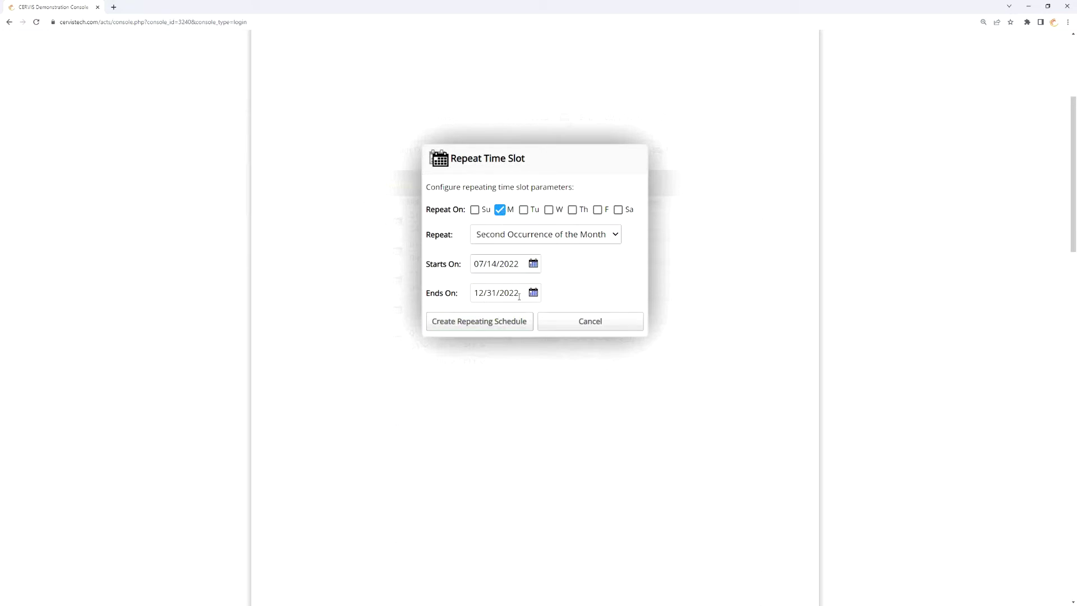
pyautogui.click(599, 324)
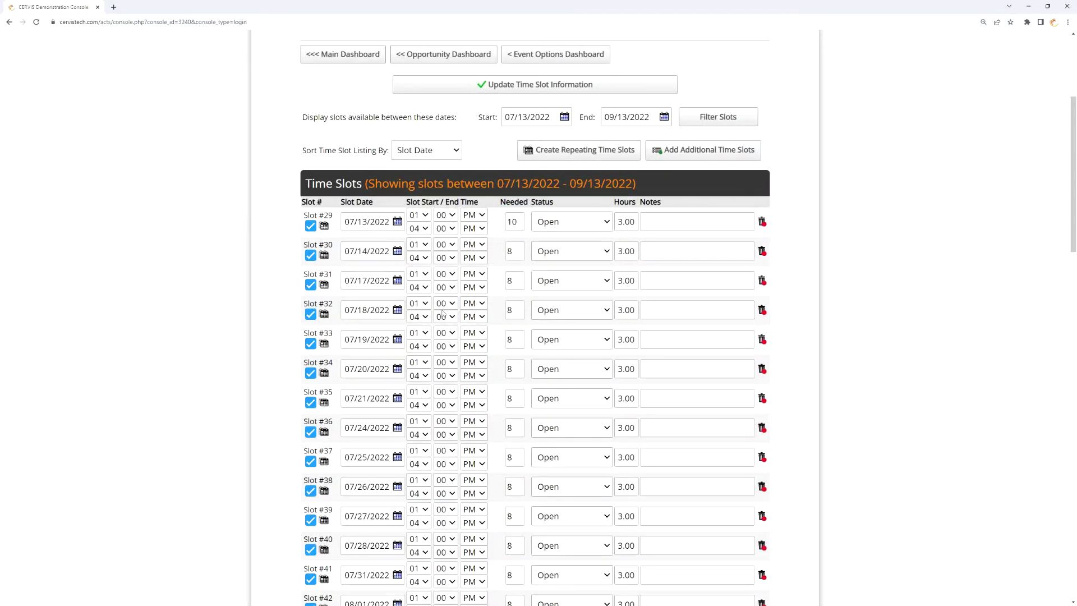
# Begin adding a new opportunity of type Time Slot Event with 1 time slot.
pyautogui.scroll(3, 485, 375)
pyautogui.moveTo(496, 163)
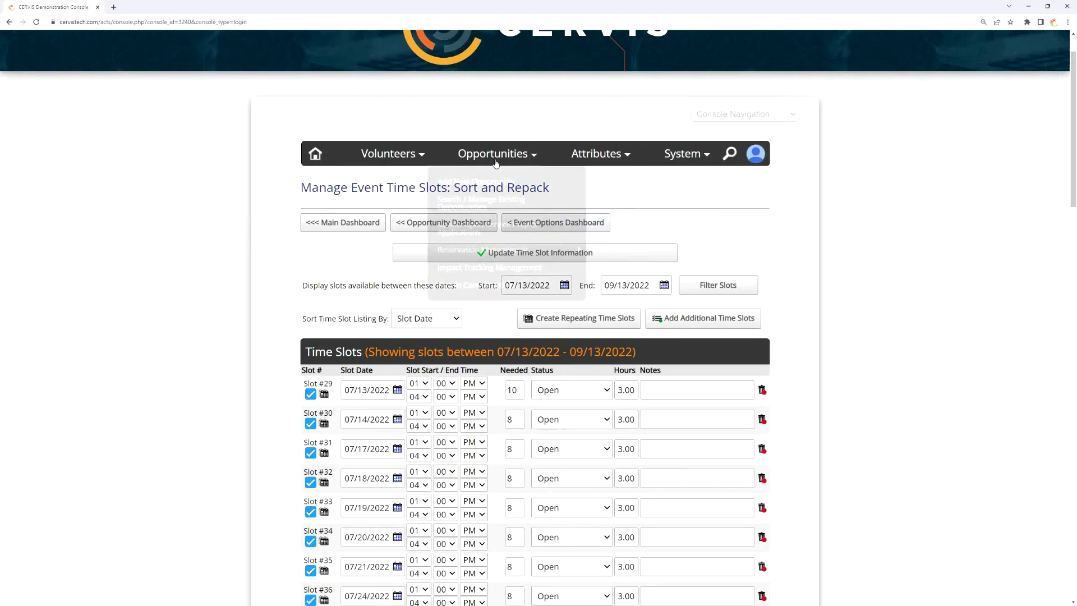
pyautogui.click(494, 180)
pyautogui.click(528, 243)
pyautogui.click(505, 272)
pyautogui.click(569, 274)
pyautogui.write('1')
pyautogui.click(605, 274)
# Set the start time of Slot #1 to 01:00 PM.
pyautogui.click(432, 306)
pyautogui.click(434, 333)
pyautogui.click(459, 306)
pyautogui.click(455, 333)
pyautogui.click(487, 306)
pyautogui.click(484, 345)
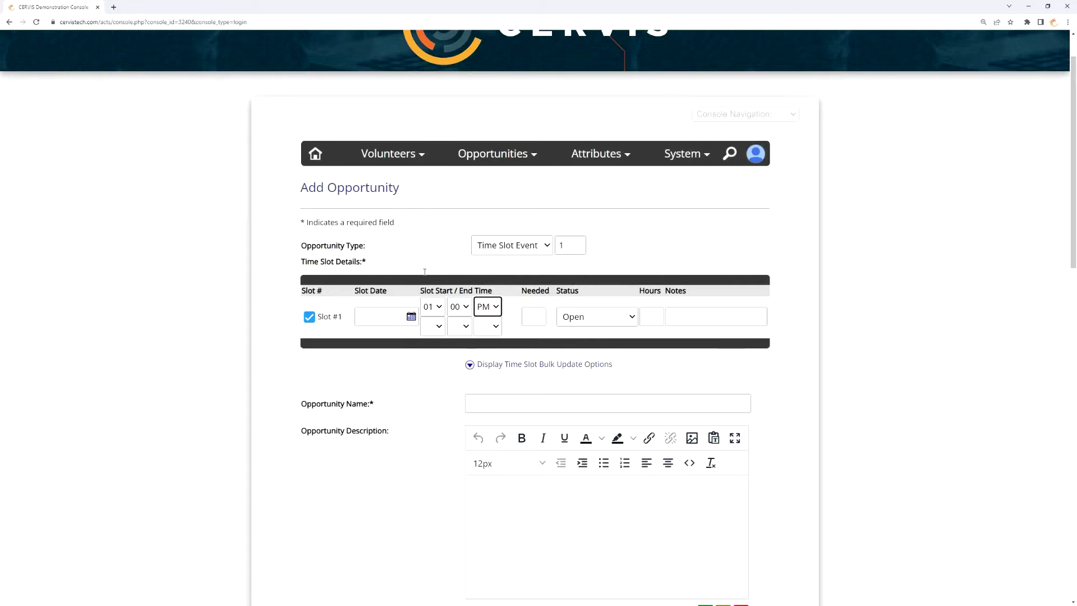
pyautogui.click(408, 372)
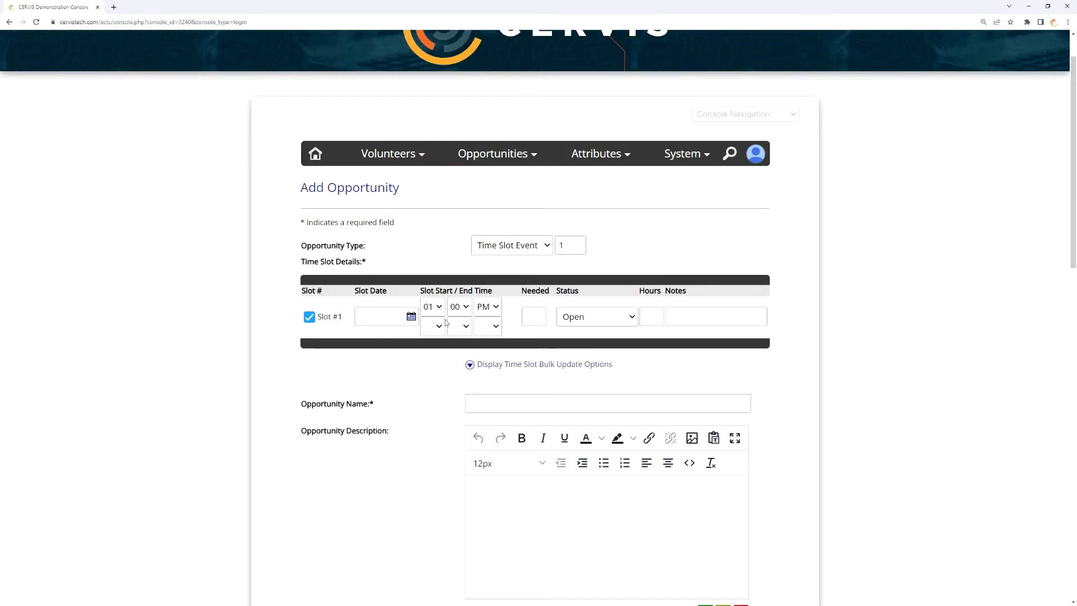
# Look over the new opportunity's fields and change its number of time slots to 2.
pyautogui.scroll(-2, 446, 303)
pyautogui.scroll(-3, 457, 252)
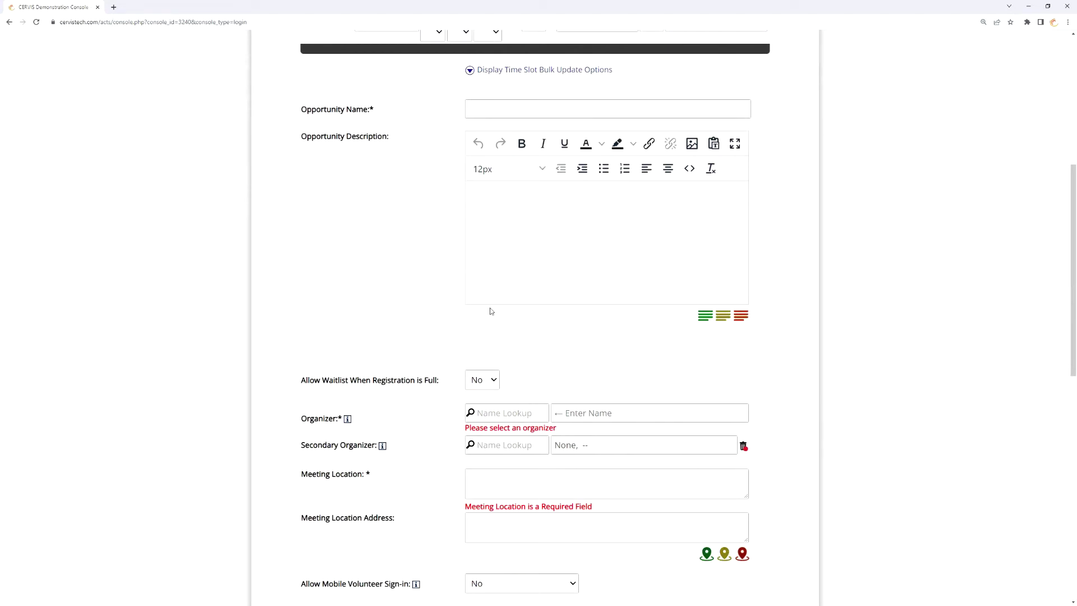
pyautogui.scroll(5, 446, 241)
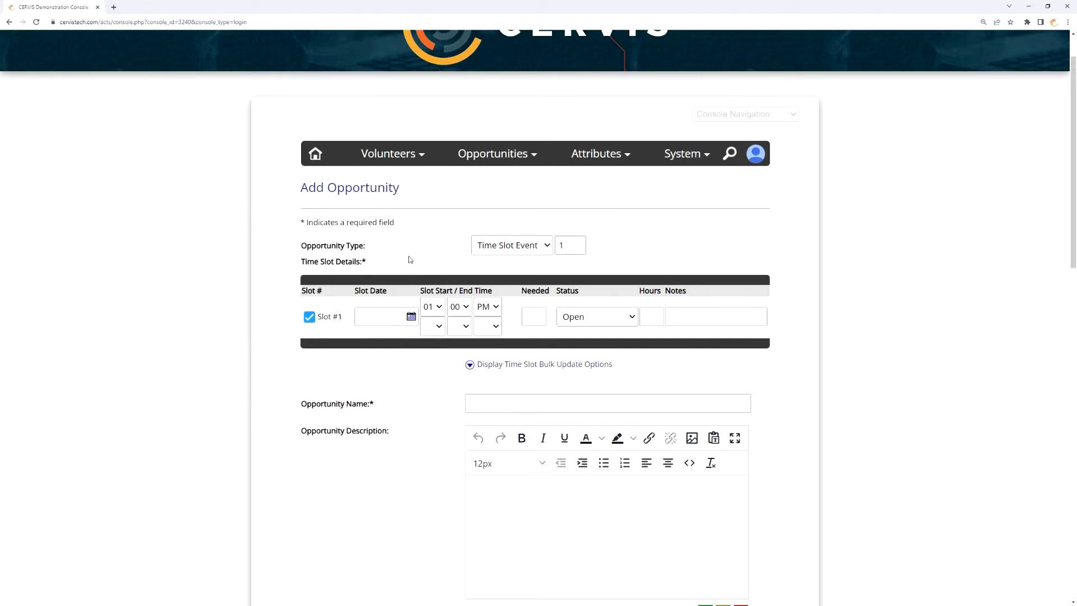
pyautogui.click(565, 247)
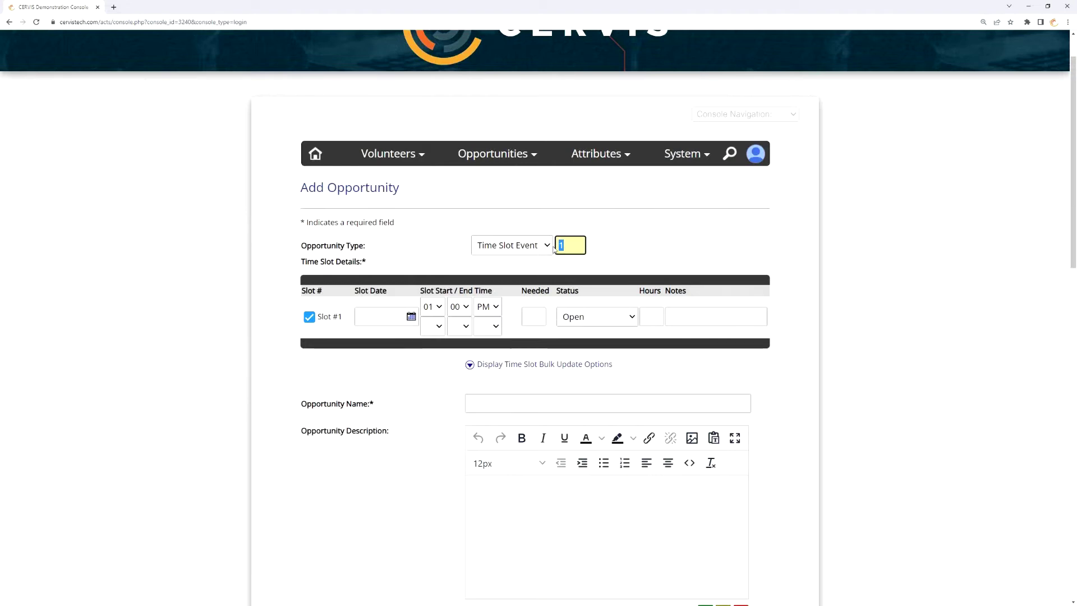
pyautogui.press('Return')
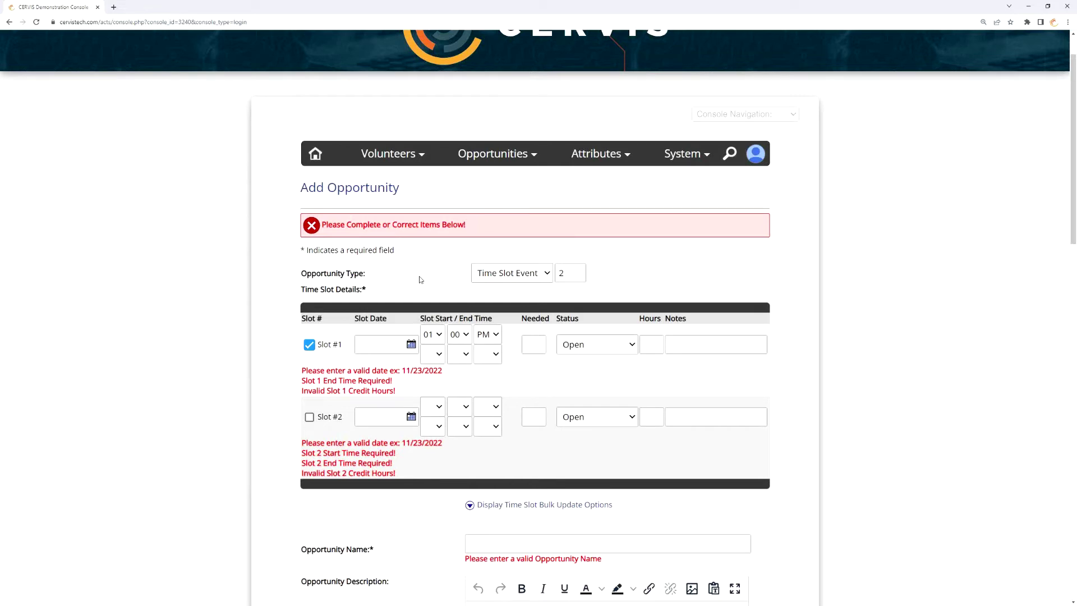
# Expand the new opportunity's Advanced Options and look through them down to the time slot registration settings.
pyautogui.scroll(-2, 417, 273)
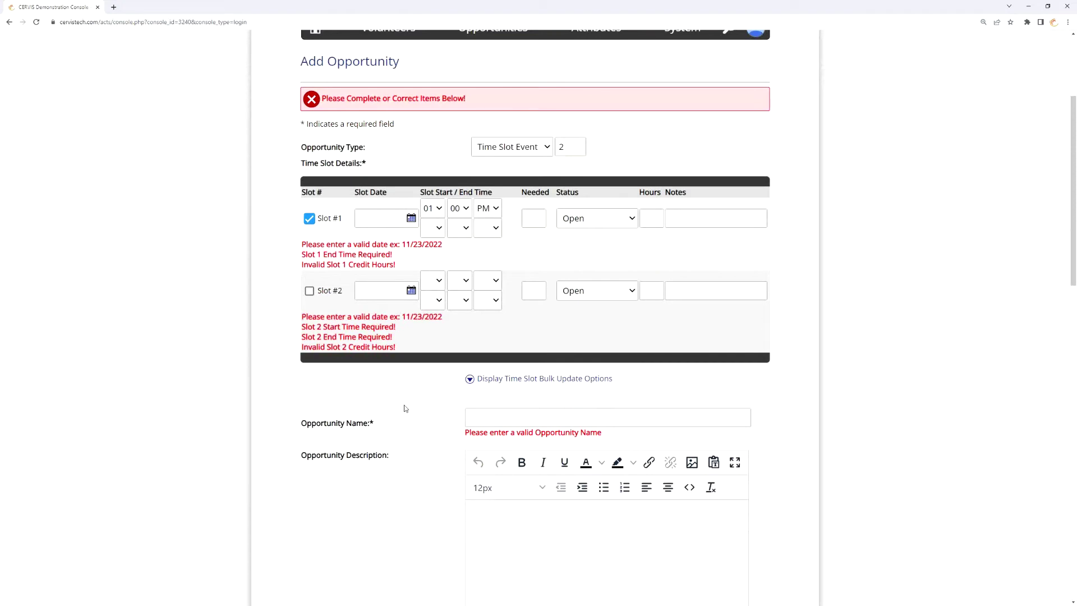
pyautogui.scroll(-8, 448, 332)
pyautogui.scroll(-4, 436, 350)
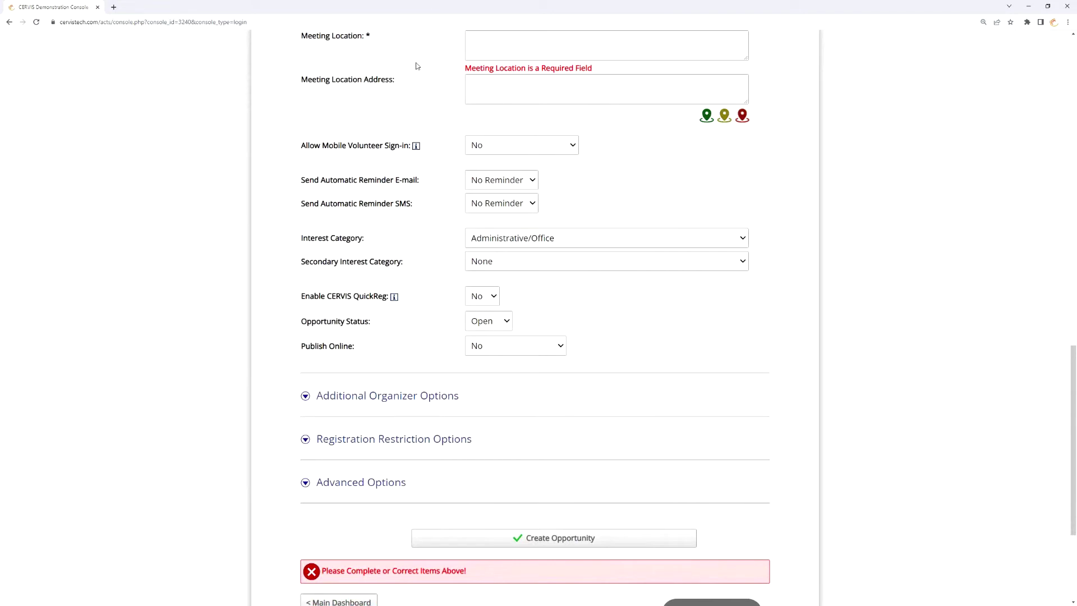
pyautogui.scroll(-2, 446, 355)
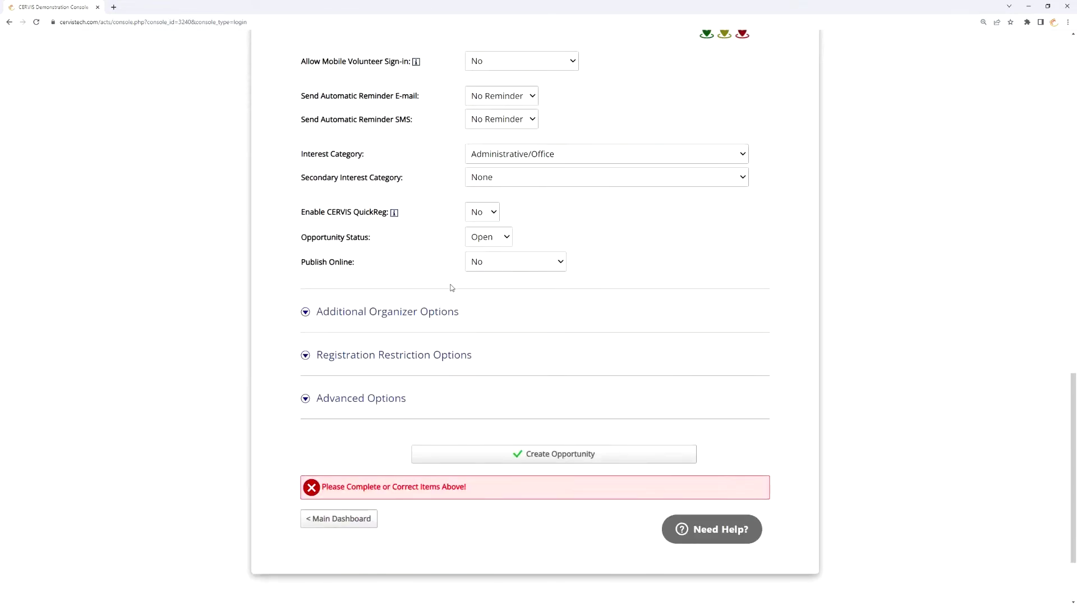
pyautogui.click(378, 401)
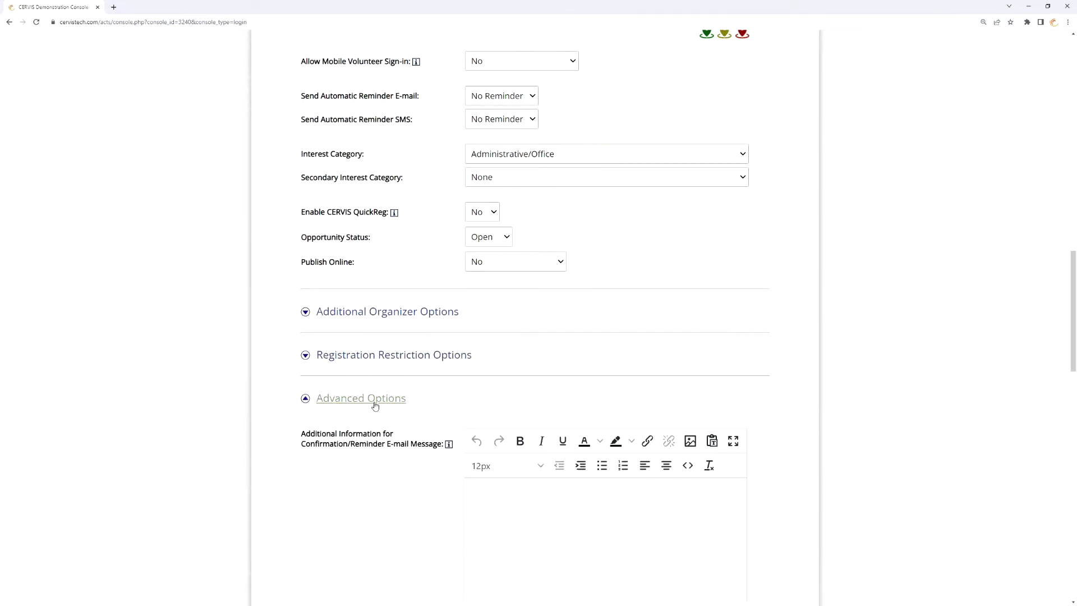
pyautogui.scroll(-9, 429, 377)
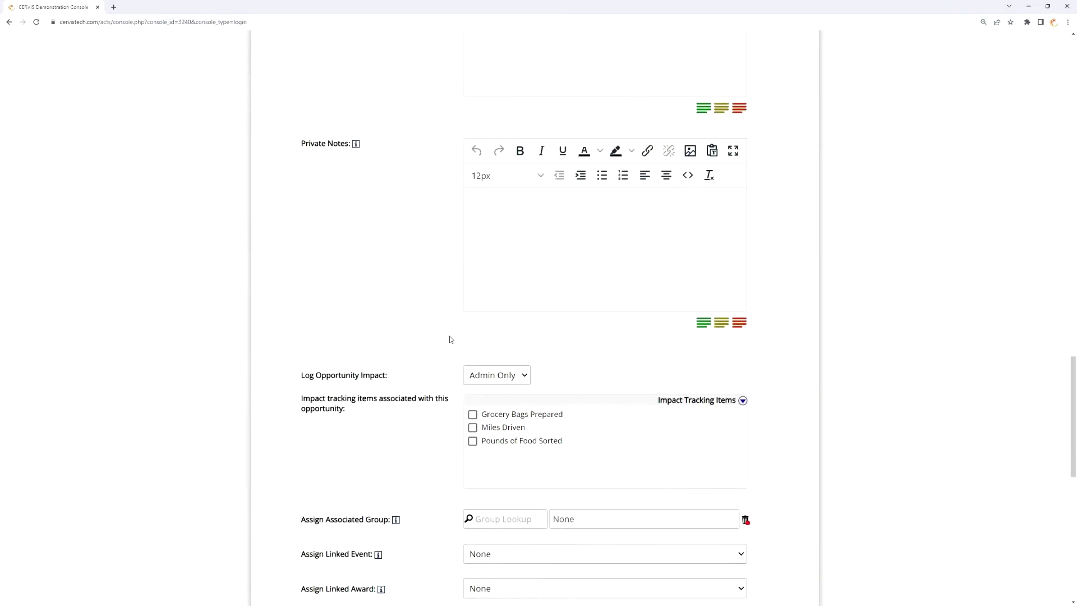
pyautogui.scroll(-3, 454, 349)
pyautogui.scroll(-3, 449, 348)
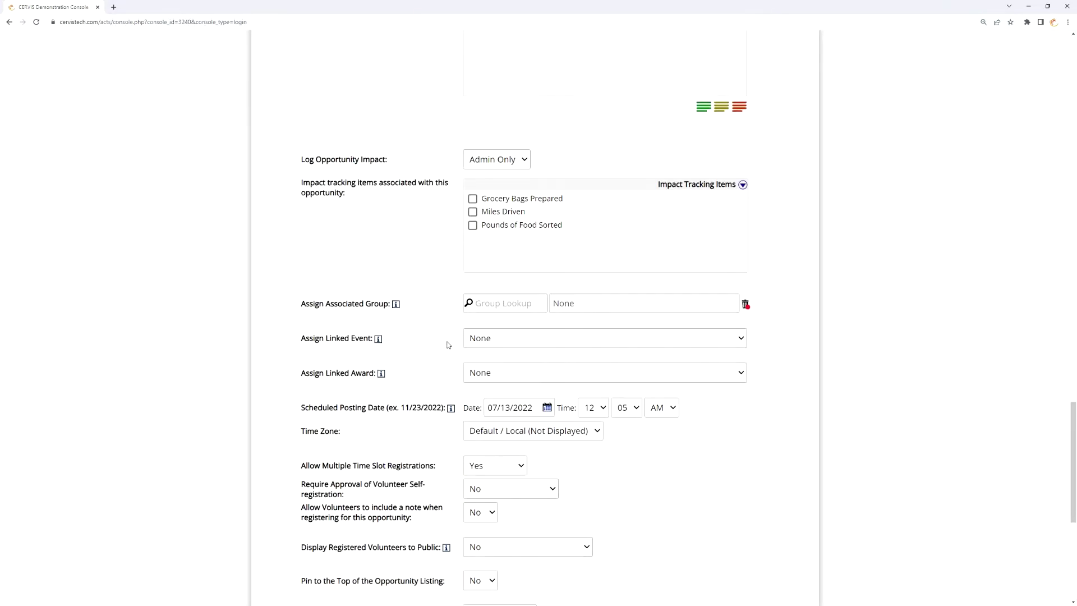
# Highlight the Allow Multiple Time Slot Registrations setting and set it to No.
pyautogui.moveTo(343, 308); pyautogui.dragTo(435, 308)
pyautogui.click(438, 310)
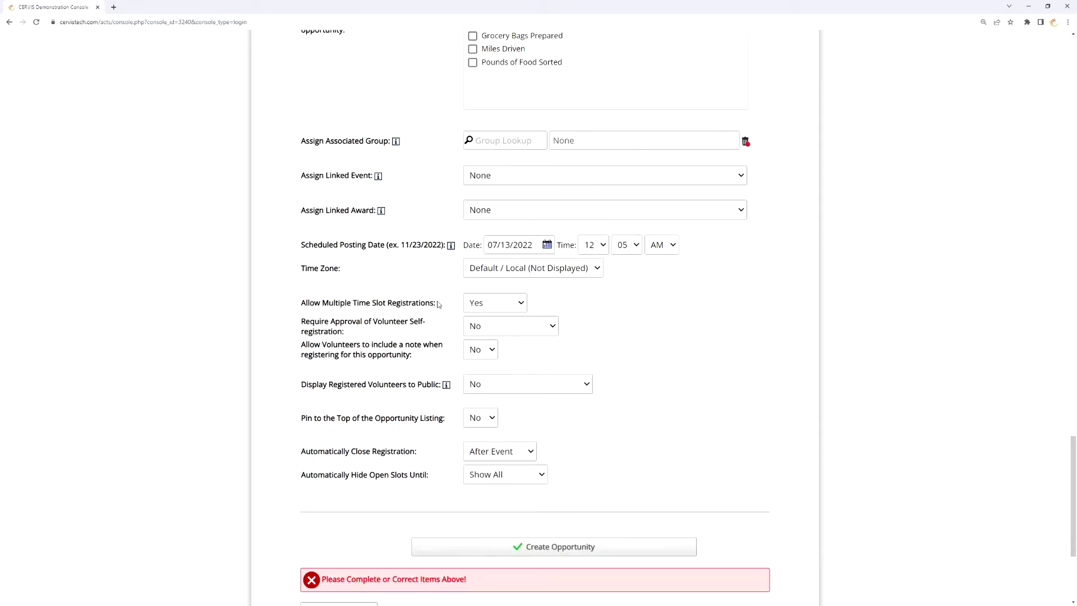
pyautogui.moveTo(434, 303); pyautogui.dragTo(304, 303)
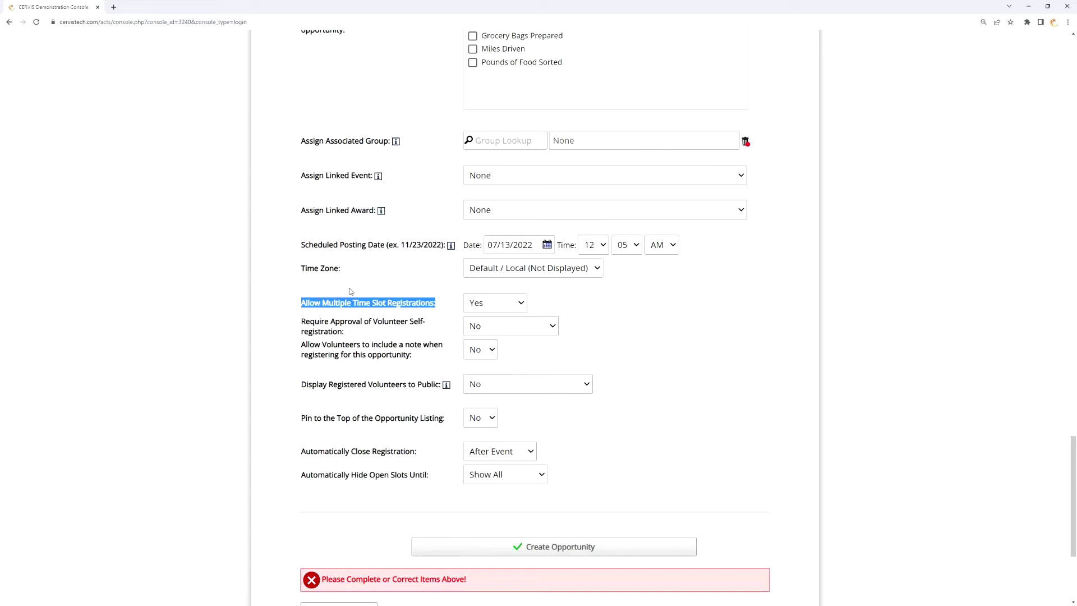
pyautogui.click(438, 299)
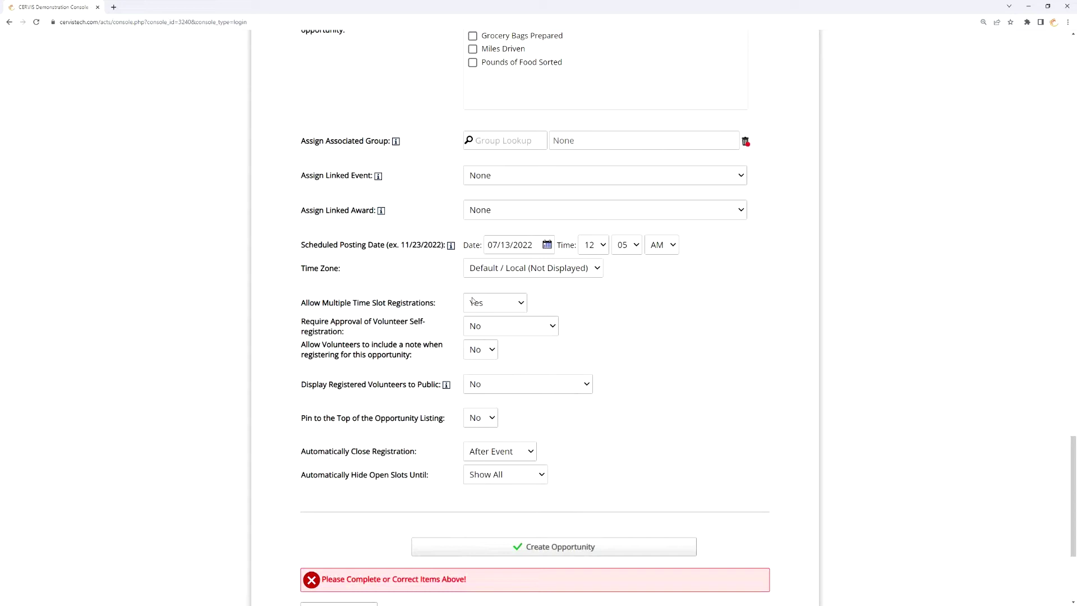
pyautogui.click(480, 303)
pyautogui.click(487, 333)
pyautogui.click(447, 304)
# Set Allow Multiple Time Slot Registrations to Require All and review its available choices.
pyautogui.moveTo(443, 305); pyautogui.dragTo(347, 303)
pyautogui.click(382, 308)
pyautogui.click(514, 303)
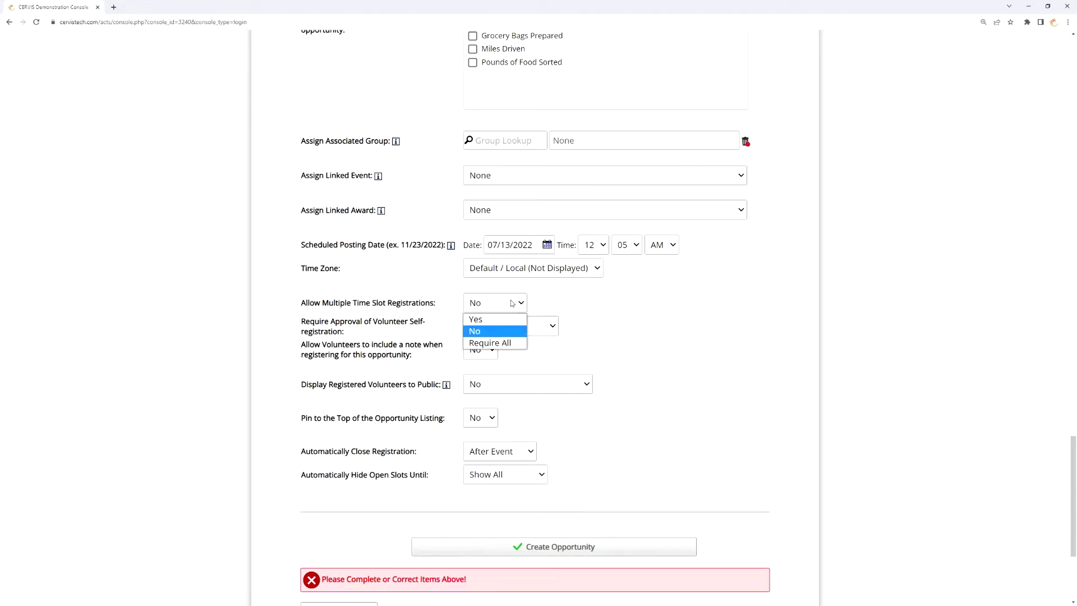
pyautogui.click(494, 343)
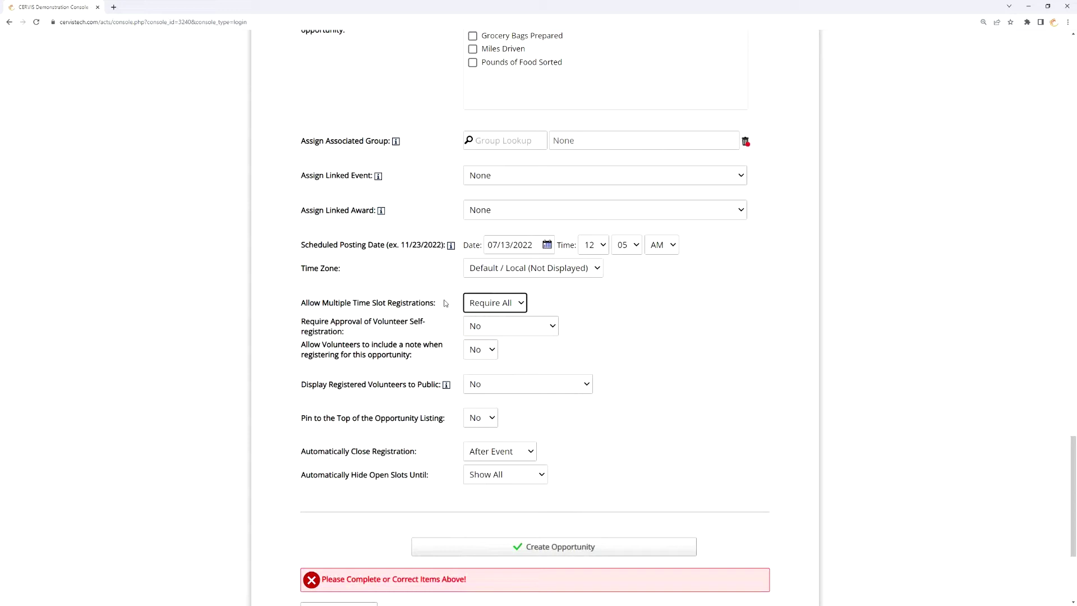
pyautogui.click(502, 306)
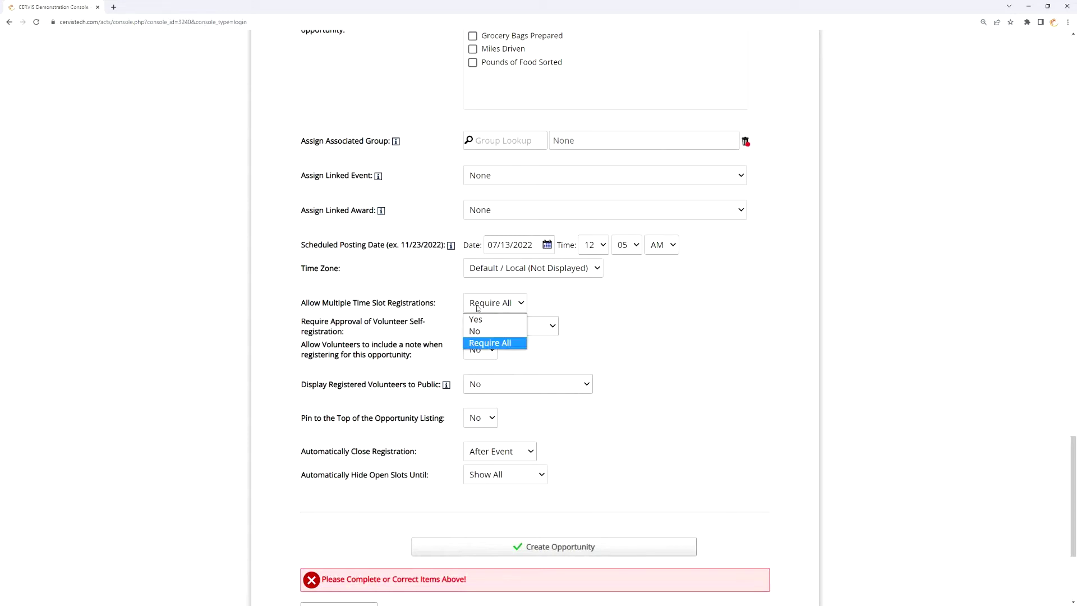
pyautogui.click(502, 305)
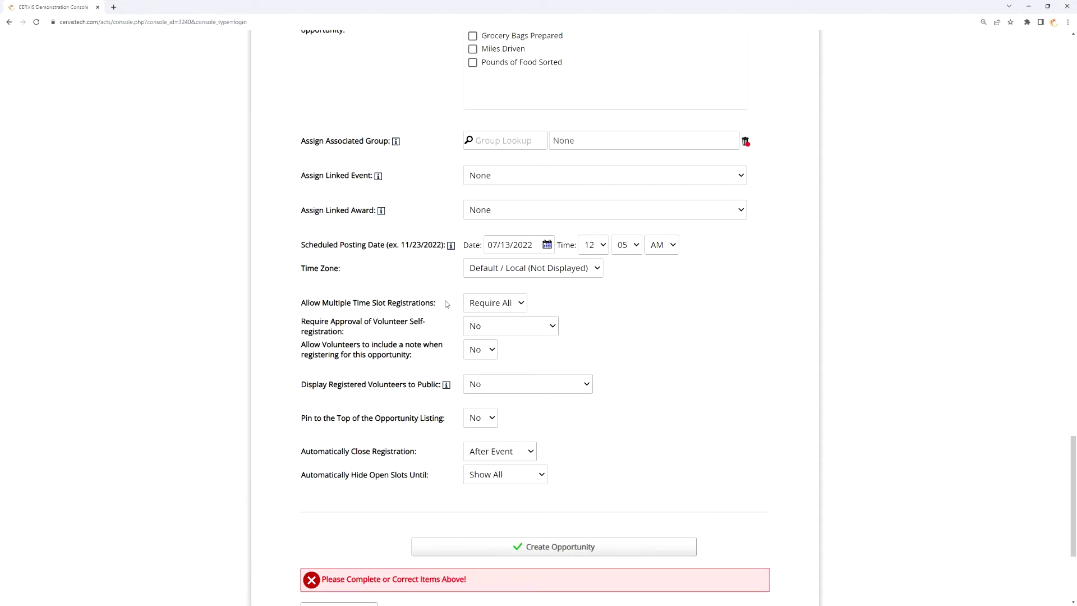
# Set Allow Multiple Time Slot Registrations to Yes for the new opportunity.
pyautogui.click(506, 306)
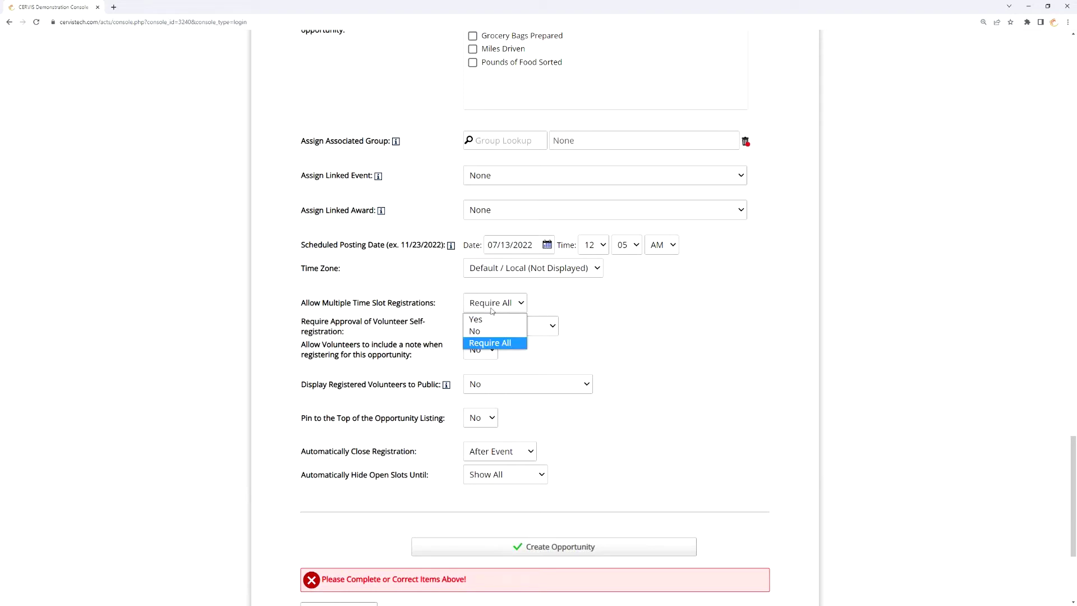
pyautogui.click(475, 319)
pyautogui.click(441, 306)
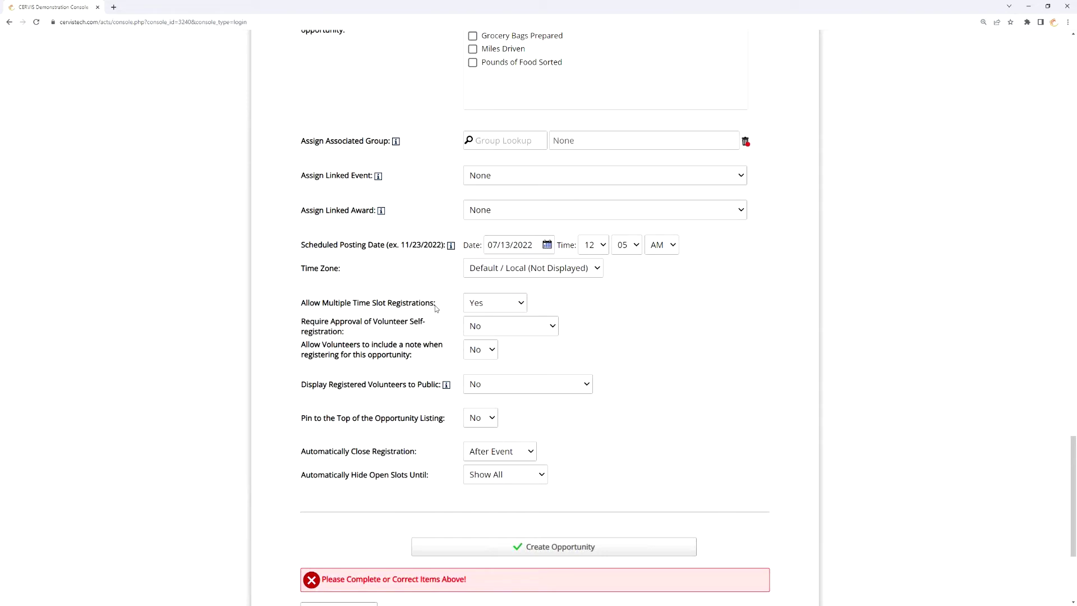
# Highlight the Require Approval of Volunteer Self-registration setting and set it to Yes - 1st Time Only.
pyautogui.moveTo(344, 330); pyautogui.dragTo(302, 321)
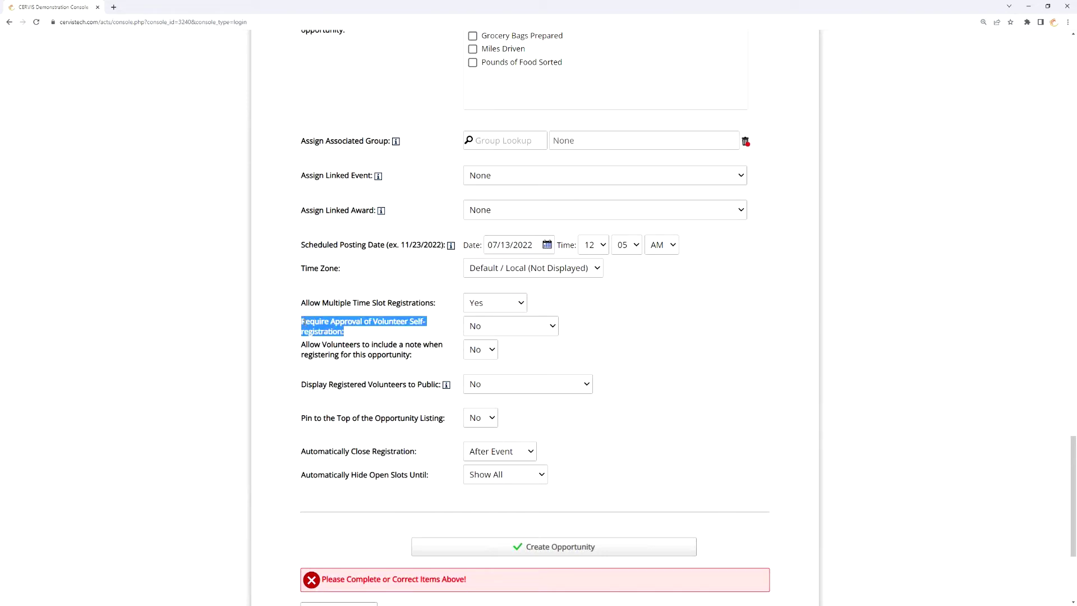
pyautogui.click(382, 334)
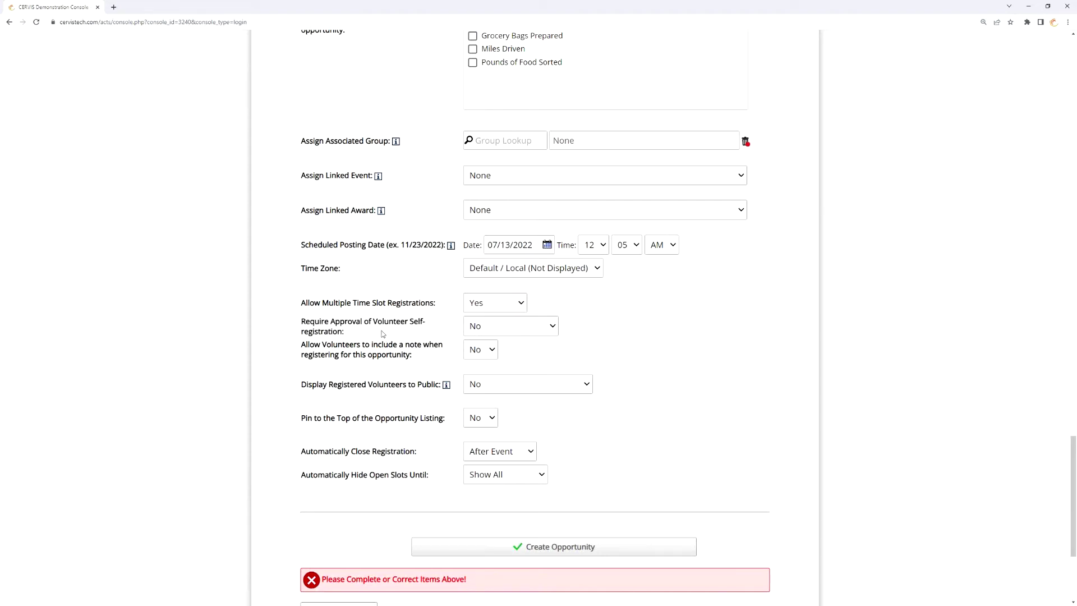
pyautogui.click(519, 334)
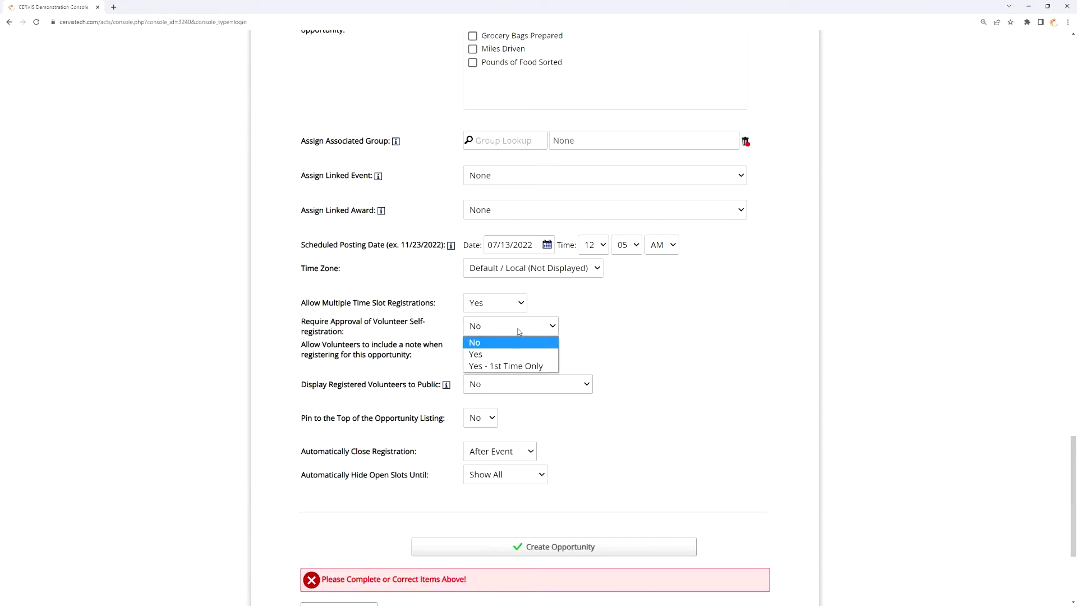
pyautogui.click(511, 368)
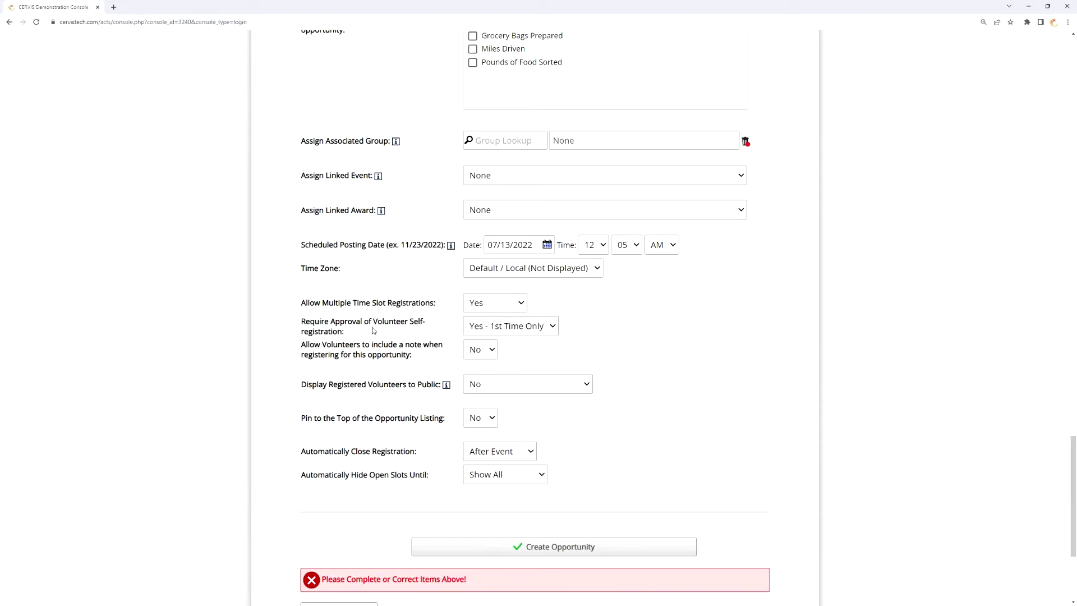
pyautogui.moveTo(376, 331); pyautogui.dragTo(301, 324)
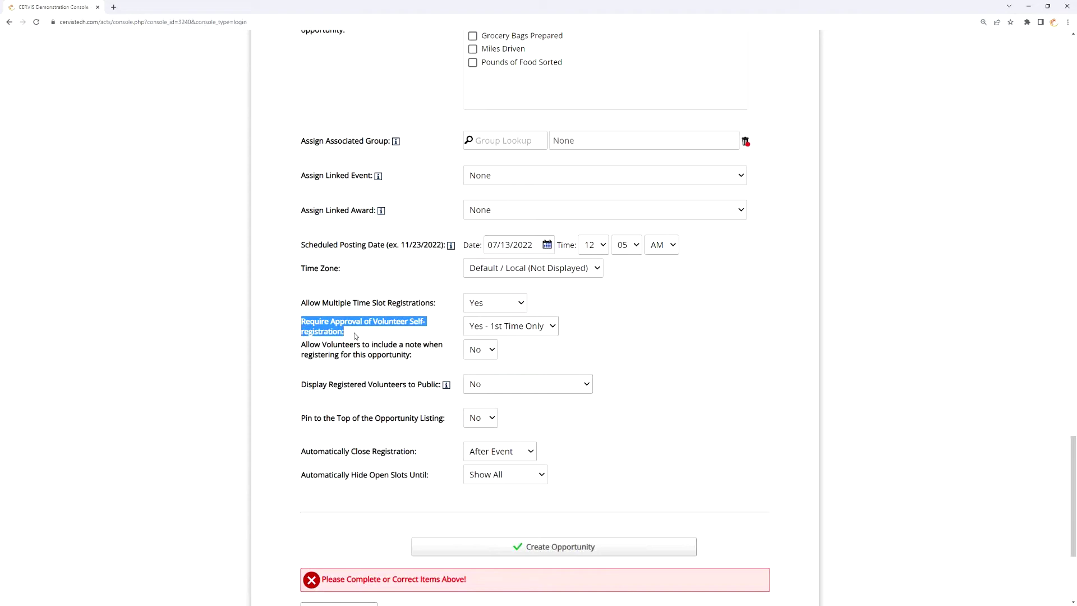
pyautogui.click(354, 332)
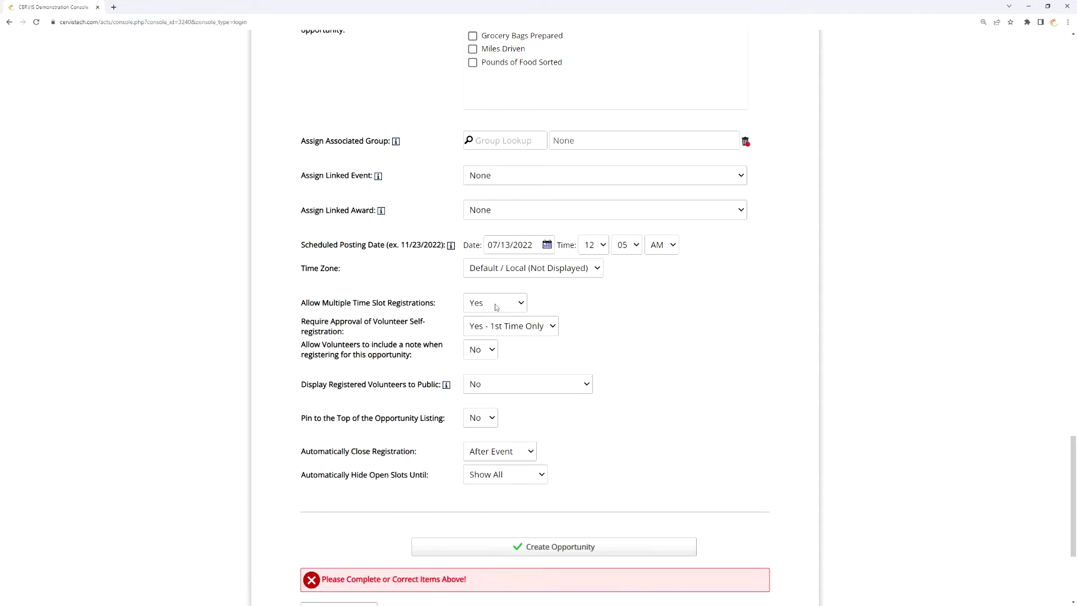
pyautogui.click(519, 332)
pyautogui.click(501, 369)
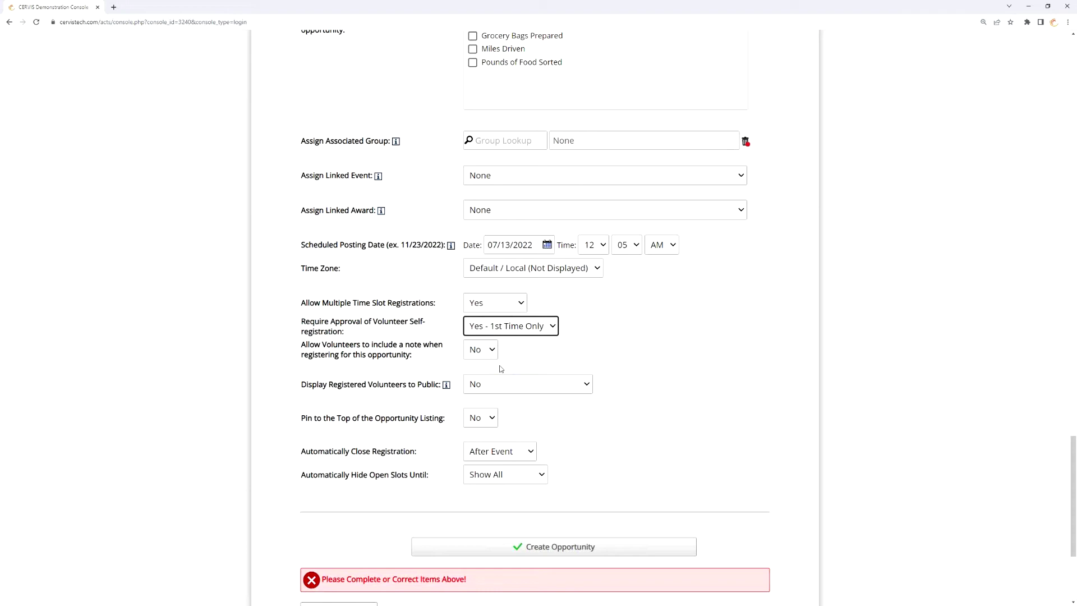
pyautogui.click(514, 354)
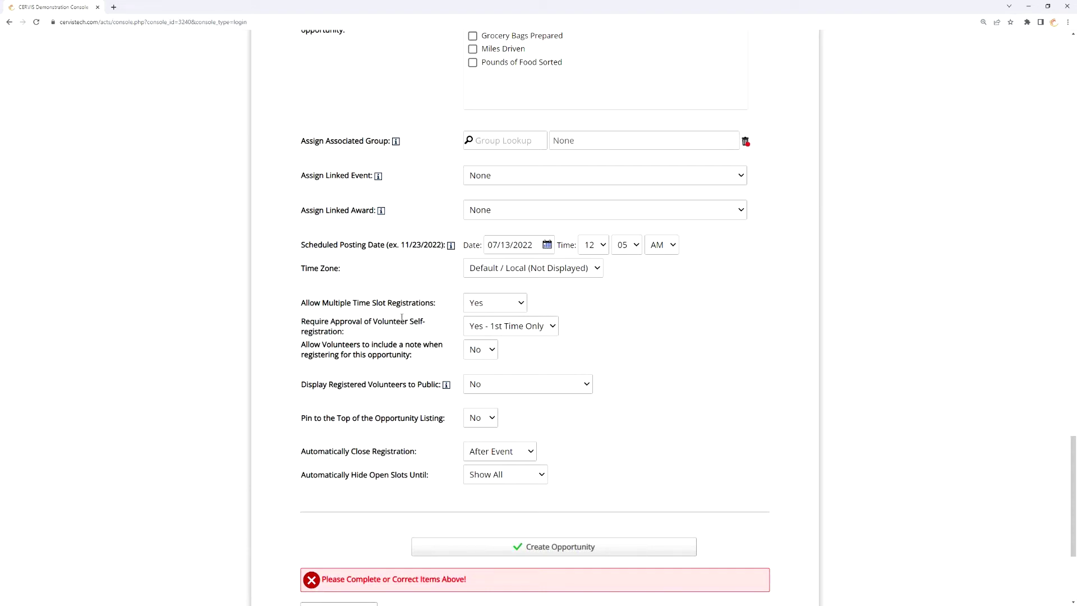
# Highlight the Automatically Hide Open Slots Until setting and set it to 1 Month Prior.
pyautogui.scroll(-1, 402, 318)
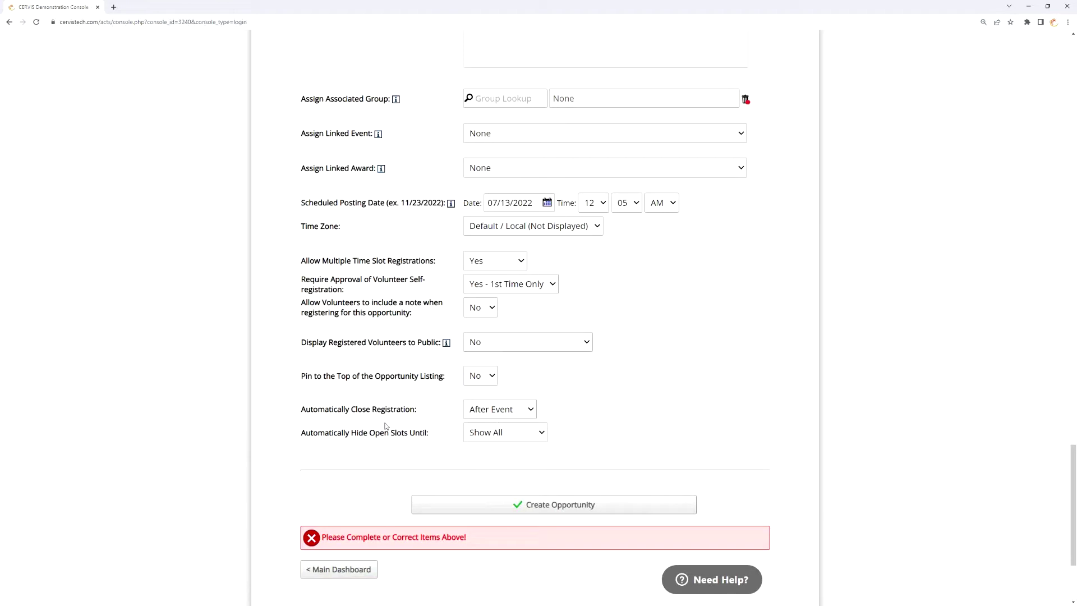
pyautogui.moveTo(323, 433); pyautogui.dragTo(436, 435)
pyautogui.click(433, 435)
pyautogui.moveTo(426, 432); pyautogui.dragTo(389, 433)
pyautogui.click(439, 438)
pyautogui.click(514, 433)
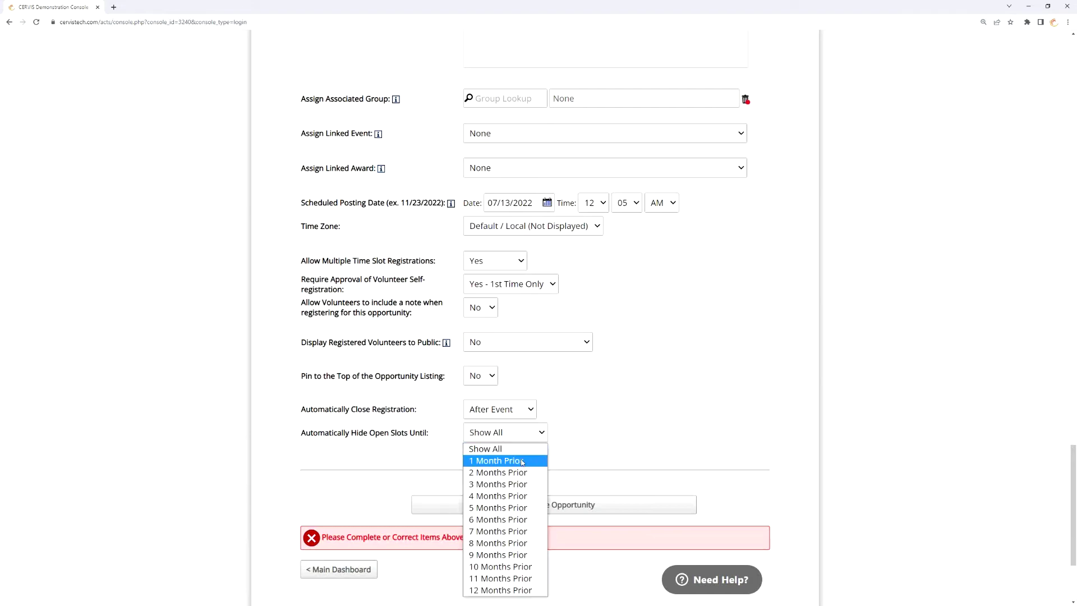
pyautogui.scroll(-2, 583, 404)
pyautogui.click(499, 307)
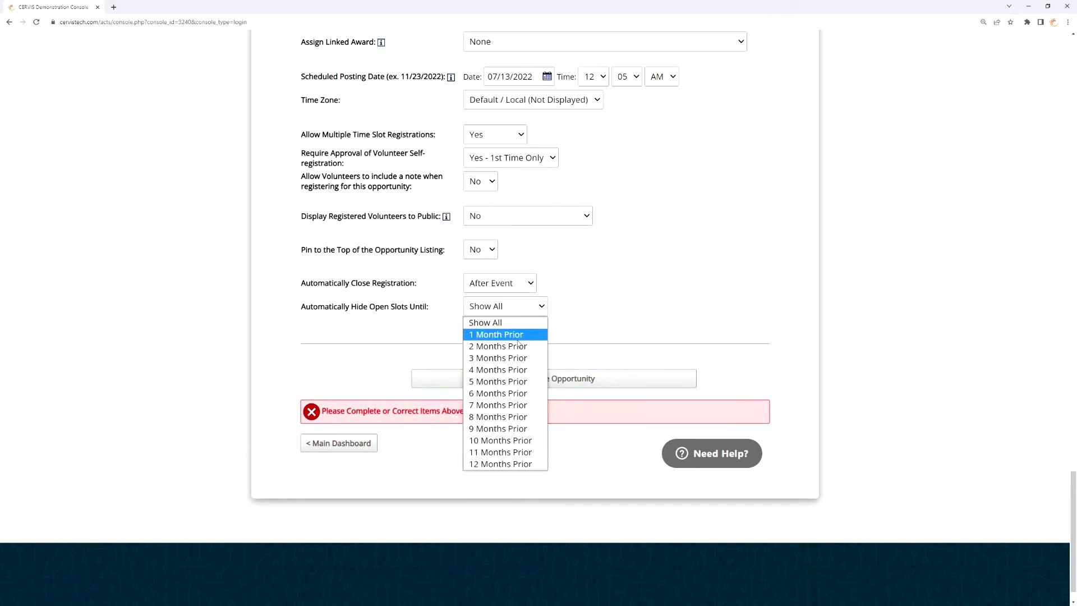
pyautogui.click(516, 335)
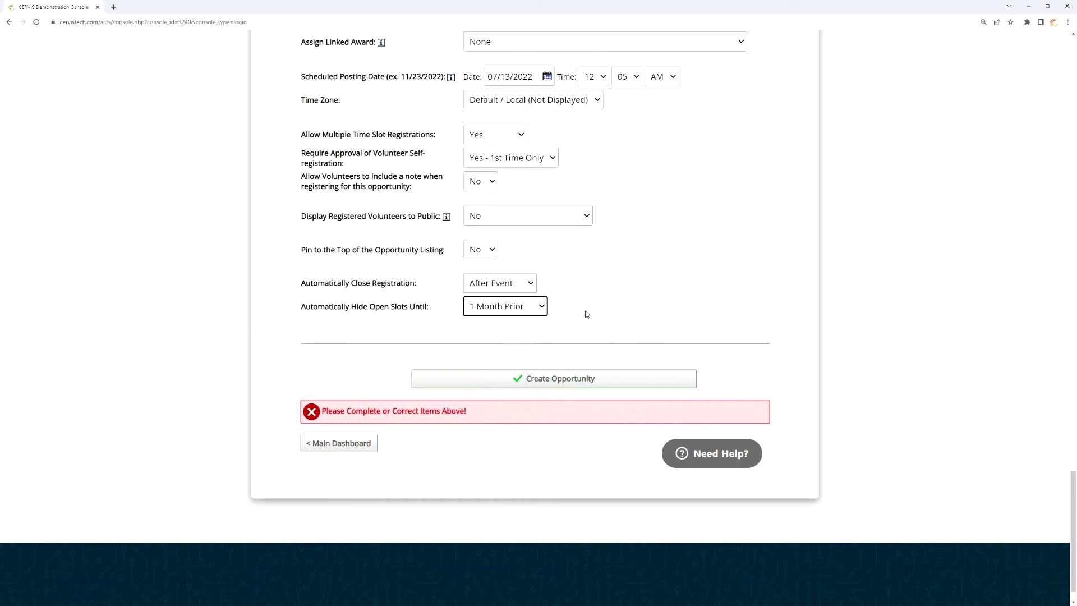
# Review the choices of Automatically Hide Open Slots Until and set it back to Show All.
pyautogui.click(508, 310)
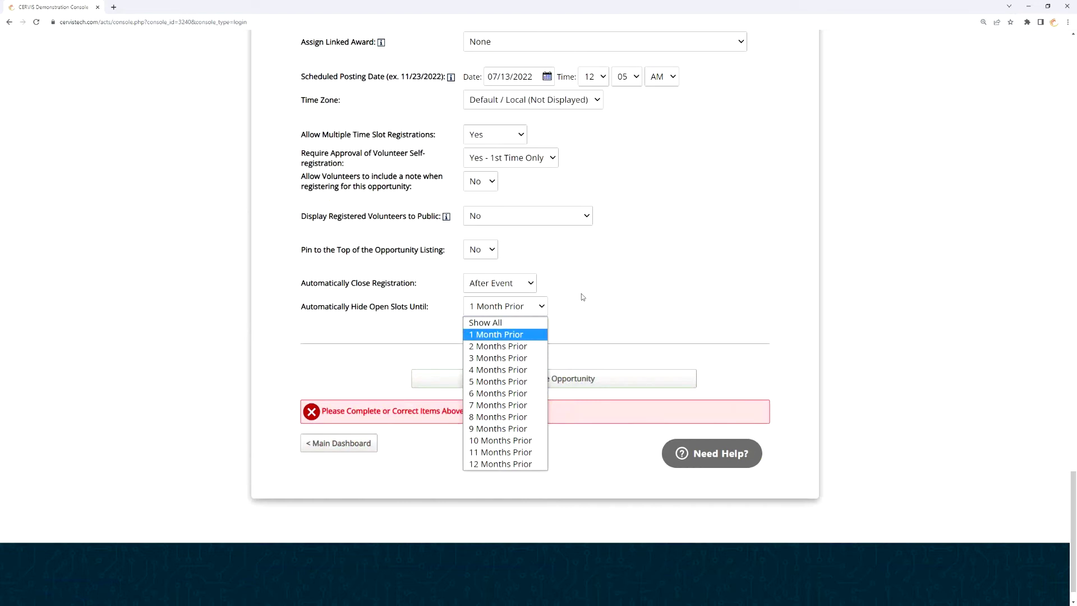
pyautogui.click(528, 310)
pyautogui.click(528, 311)
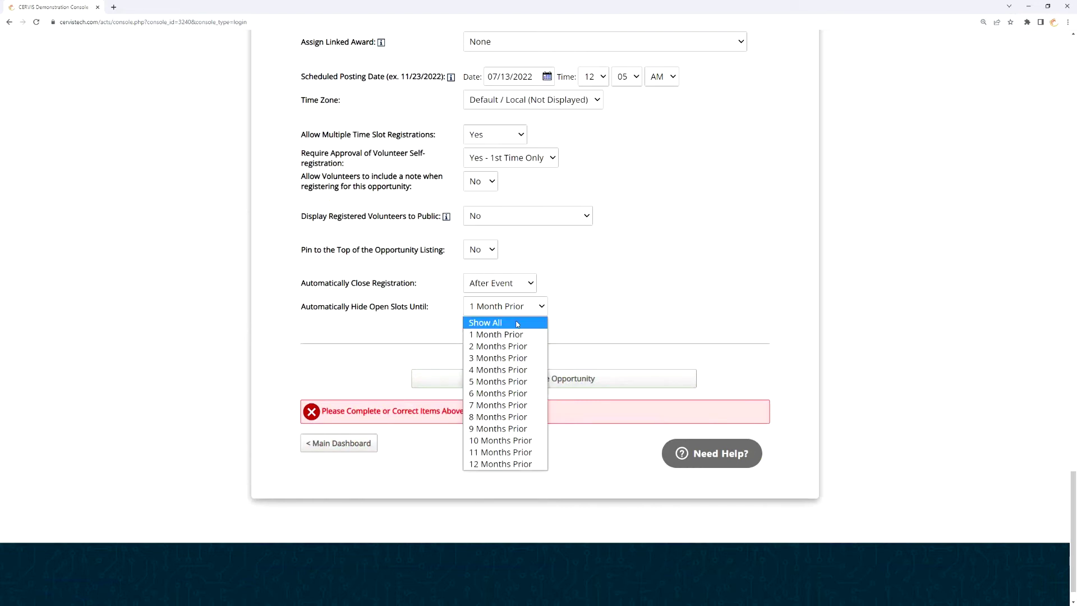
pyautogui.click(520, 319)
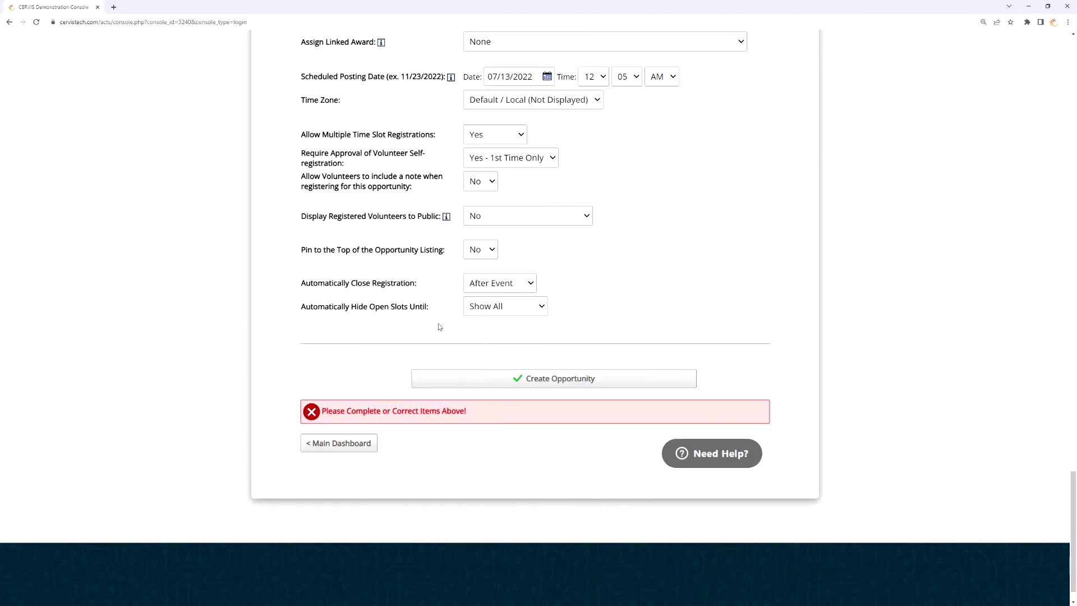
# Leave the new opportunity form for the main dashboard and open the existing opportunities listing to look through it.
pyautogui.scroll(1, 449, 331)
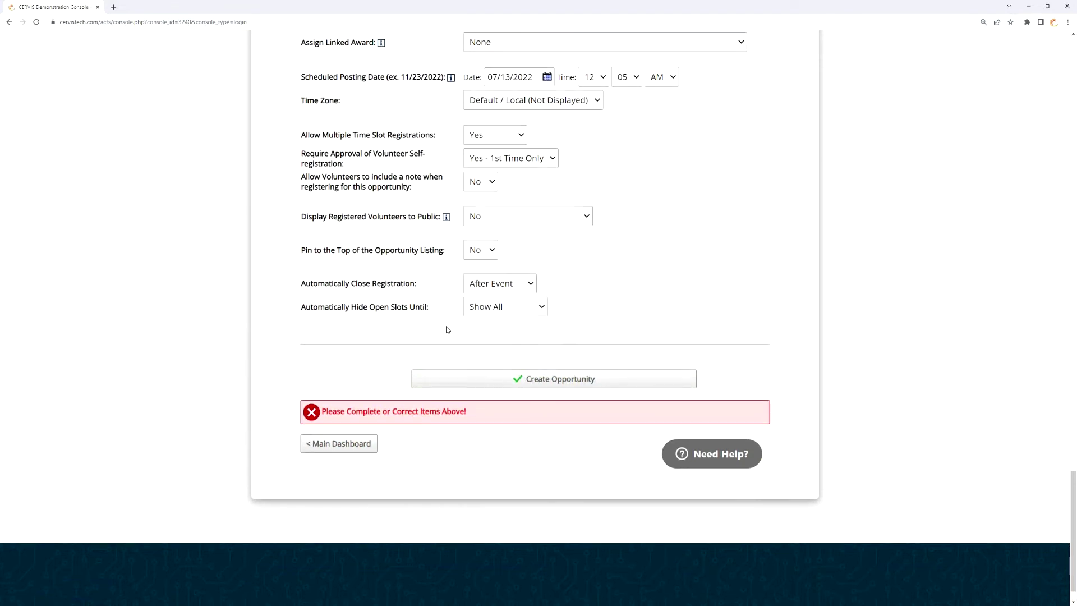
pyautogui.scroll(-2, 448, 336)
pyautogui.click(338, 412)
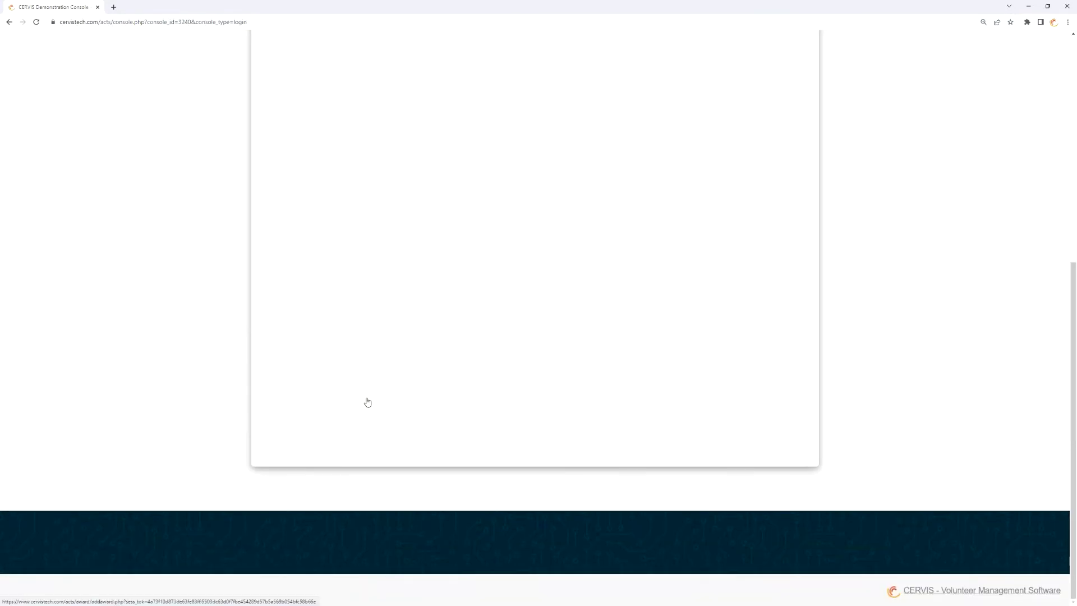
pyautogui.scroll(3, 499, 299)
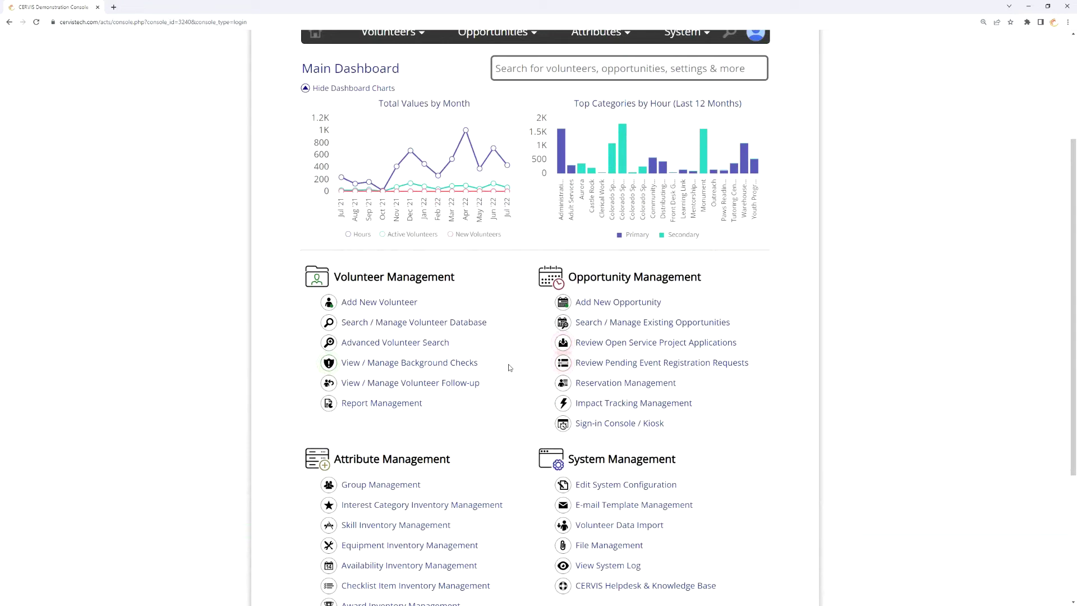
pyautogui.click(680, 325)
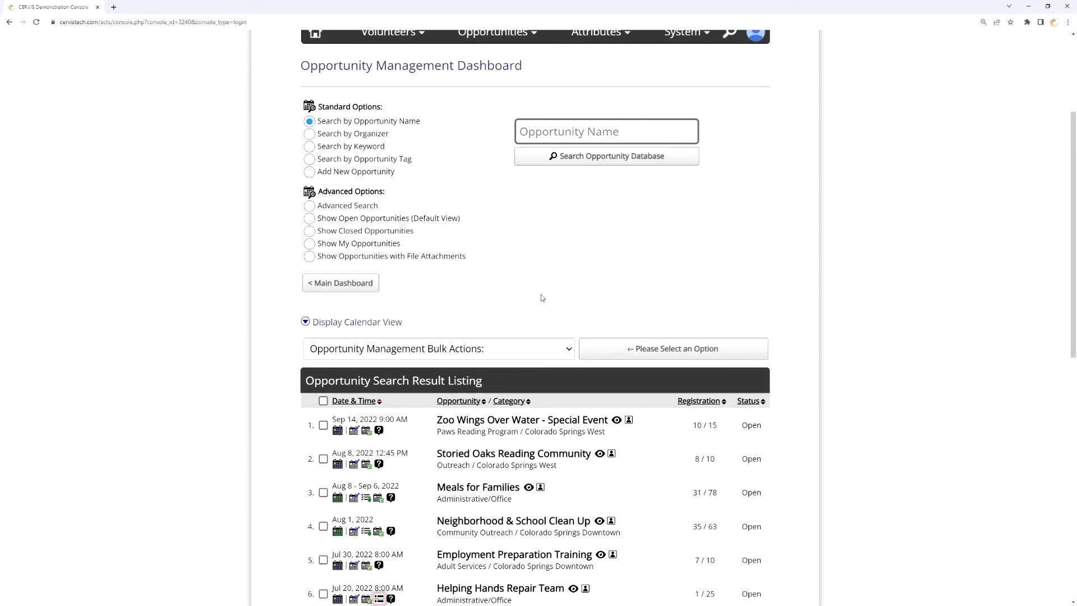
pyautogui.scroll(-2, 553, 296)
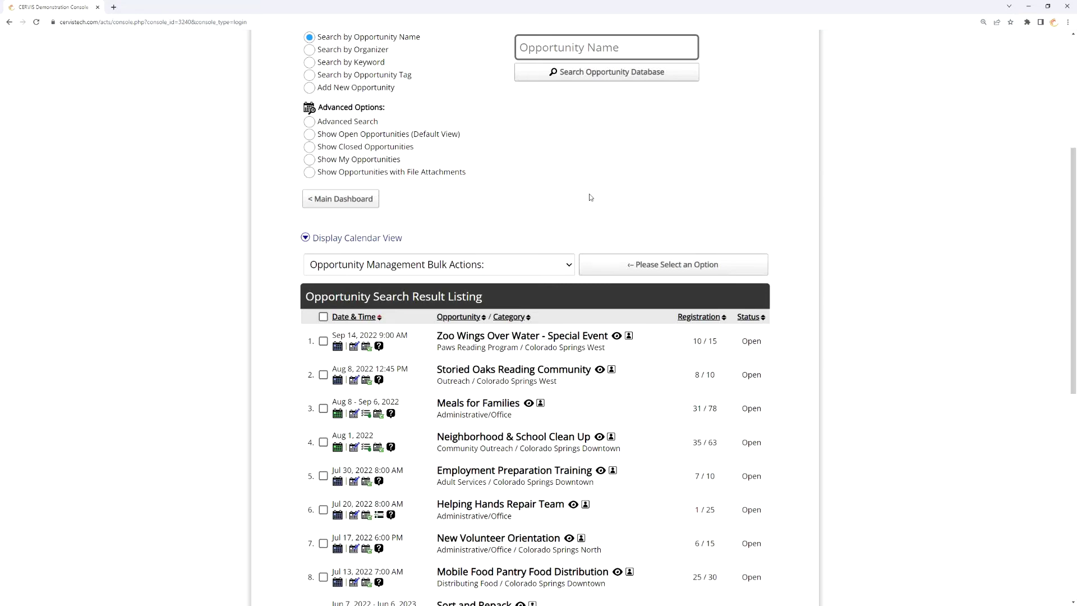
pyautogui.scroll(-2, 613, 213)
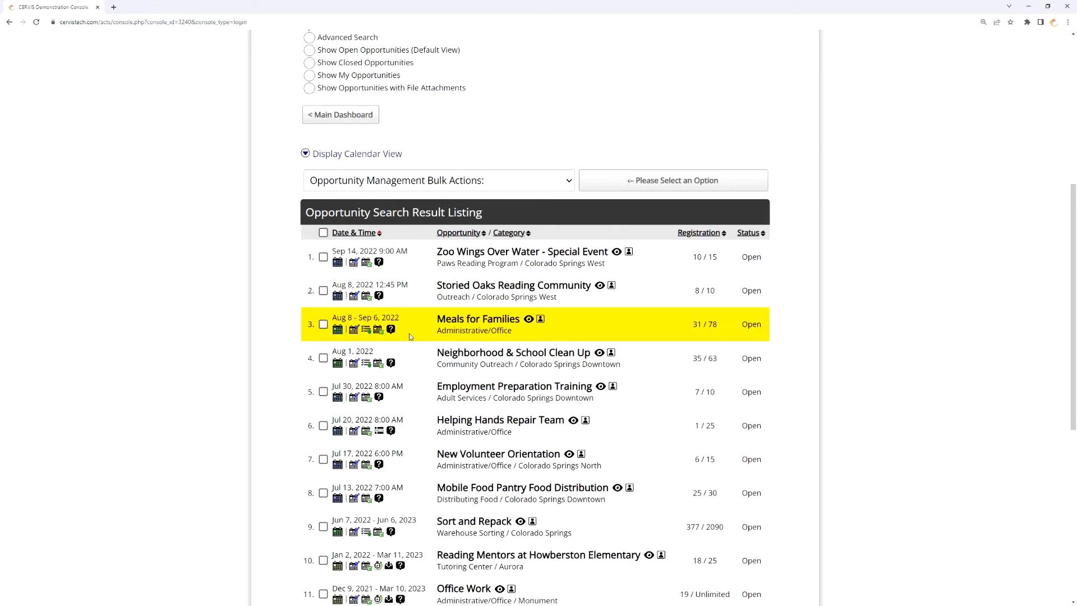
pyautogui.moveTo(393, 338)
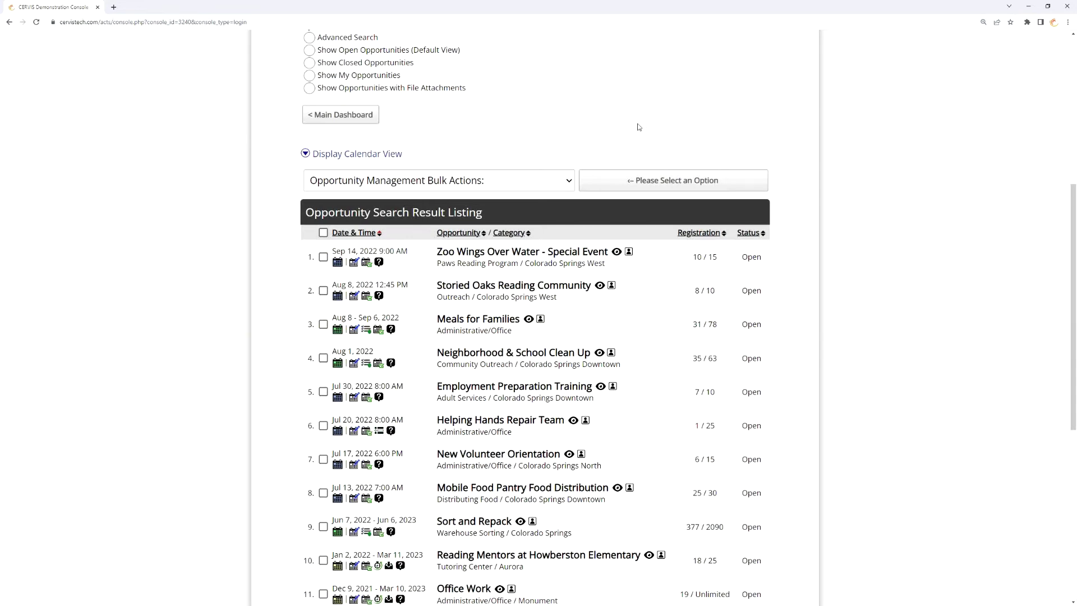
# Switch to the volunteer-facing event console and open the Meals for Families opportunity.
pyautogui.scroll(5, 638, 145)
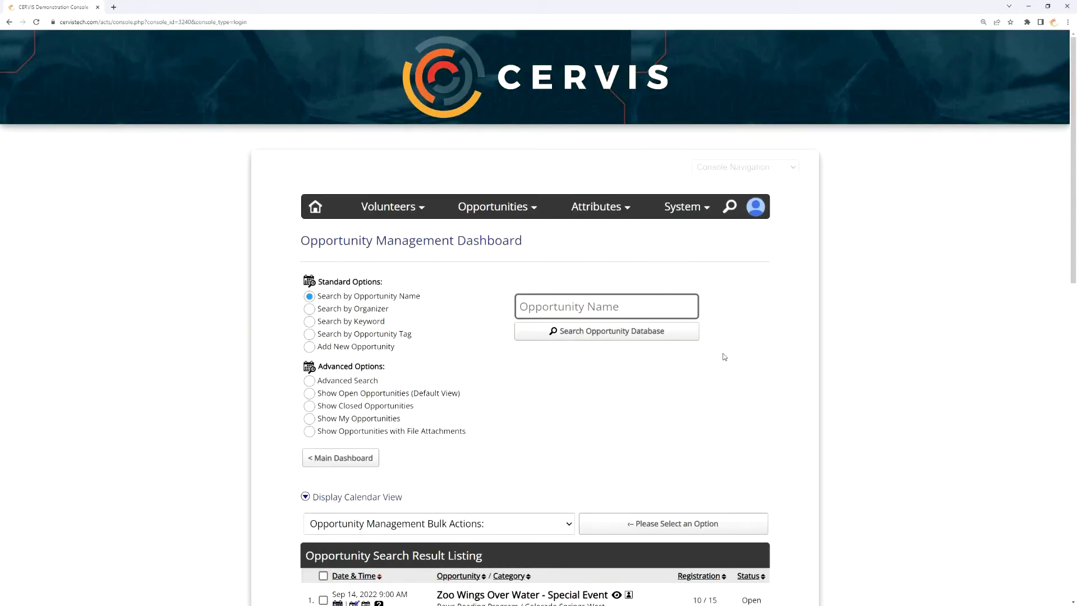
pyautogui.click(759, 216)
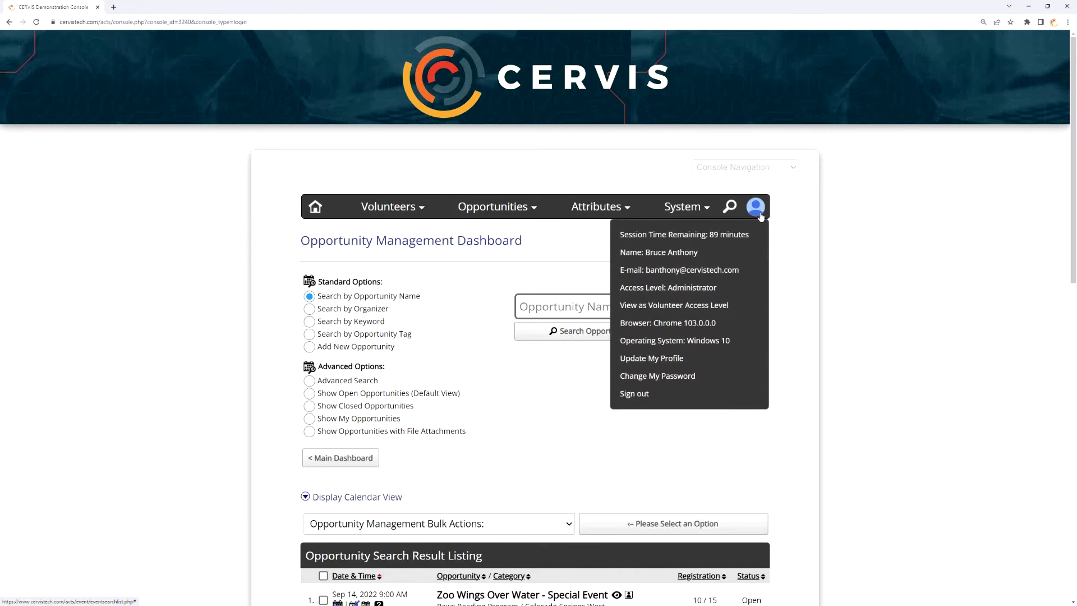
pyautogui.click(745, 167)
pyautogui.click(730, 188)
pyautogui.scroll(-7, 729, 370)
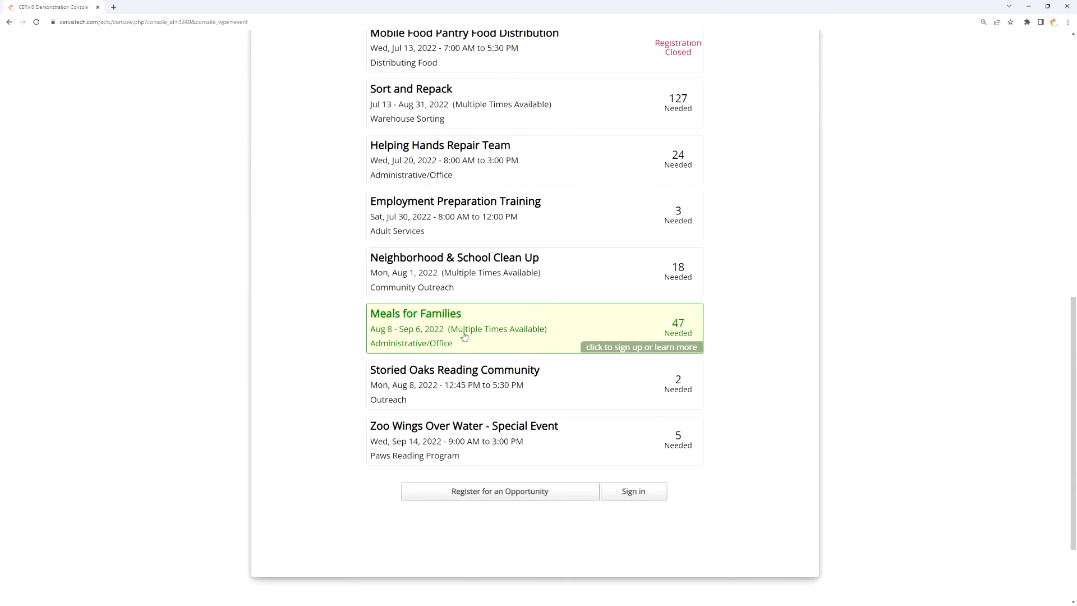
pyautogui.click(453, 331)
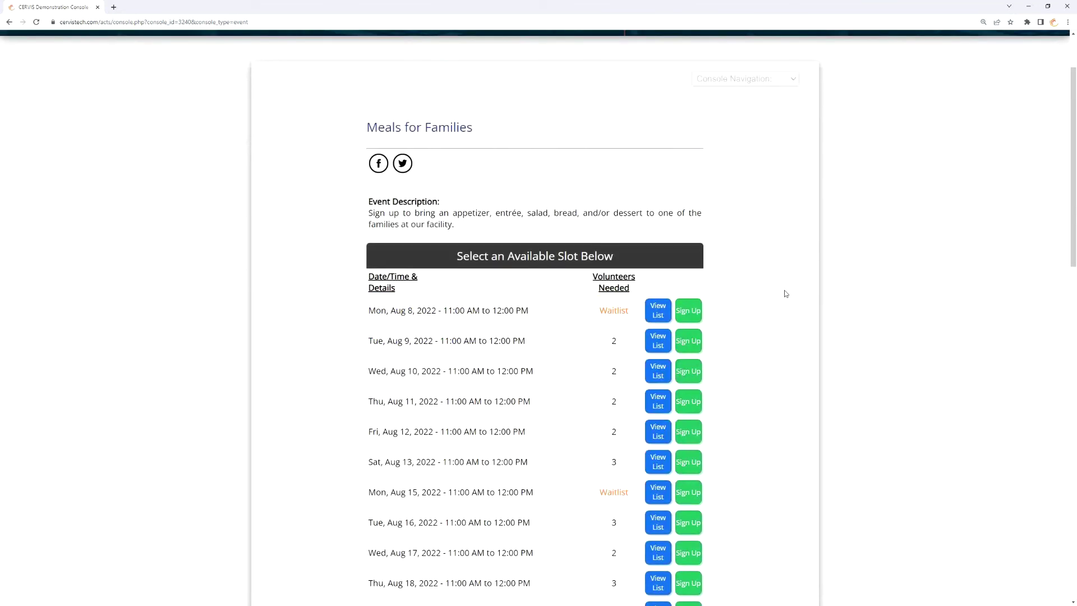
# View the registered volunteers for the Mon, Aug 8, 2022 slot, highlight the first volunteer's dish answers, and close the list.
pyautogui.scroll(-2, 785, 289)
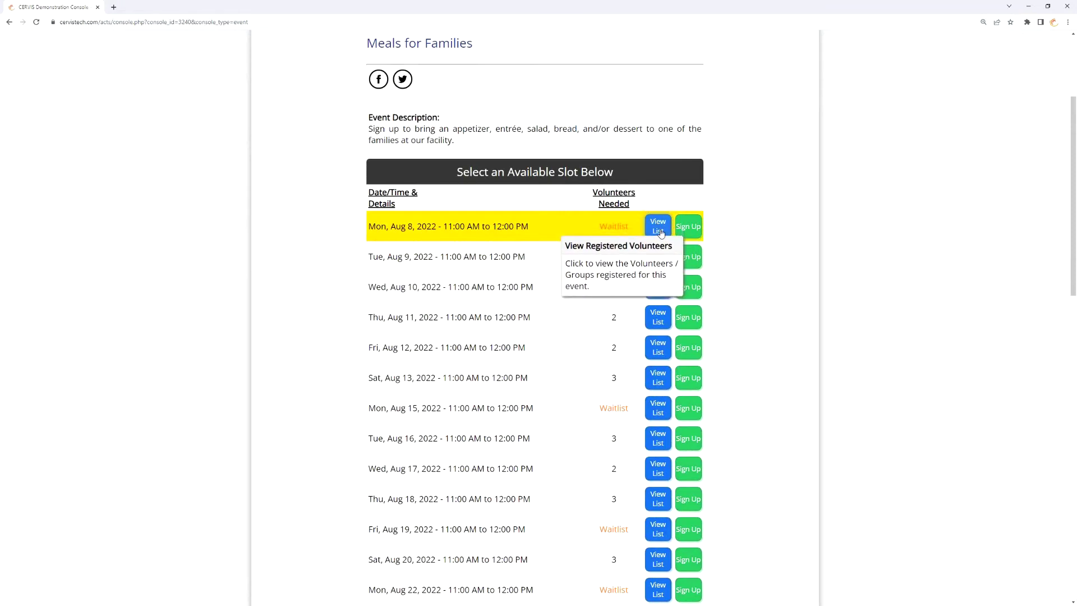
pyautogui.click(661, 232)
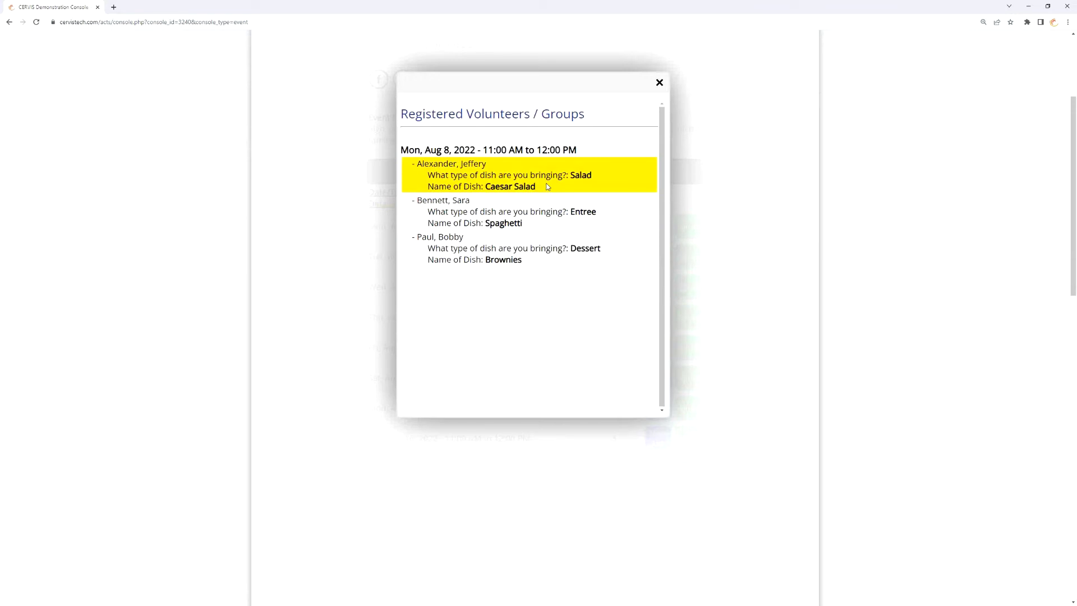
pyautogui.moveTo(422, 167); pyautogui.dragTo(600, 177)
pyautogui.moveTo(440, 187); pyautogui.dragTo(574, 189)
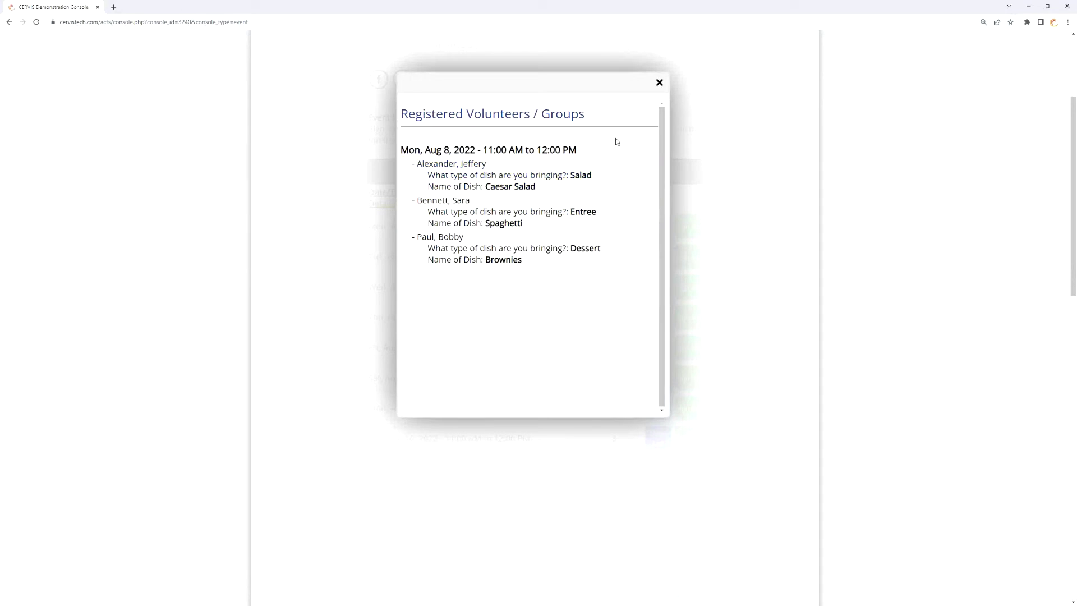
pyautogui.click(660, 84)
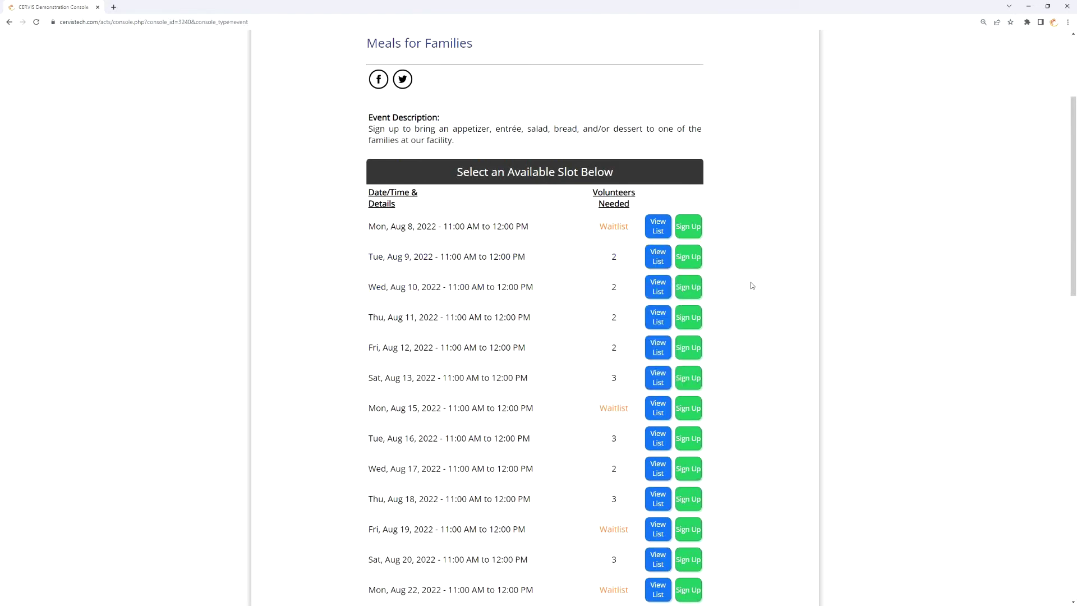
# View the registered volunteers for the Tue, Aug 9, 2022 slot of Meals for Families and close the list.
pyautogui.moveTo(543, 265)
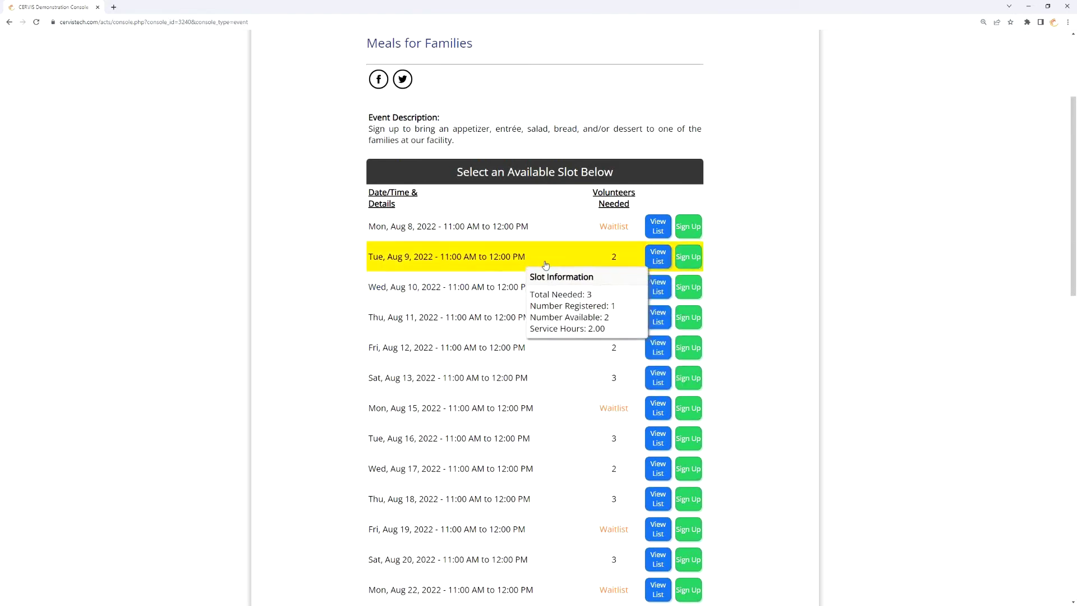
pyautogui.moveTo(441, 257); pyautogui.dragTo(541, 259)
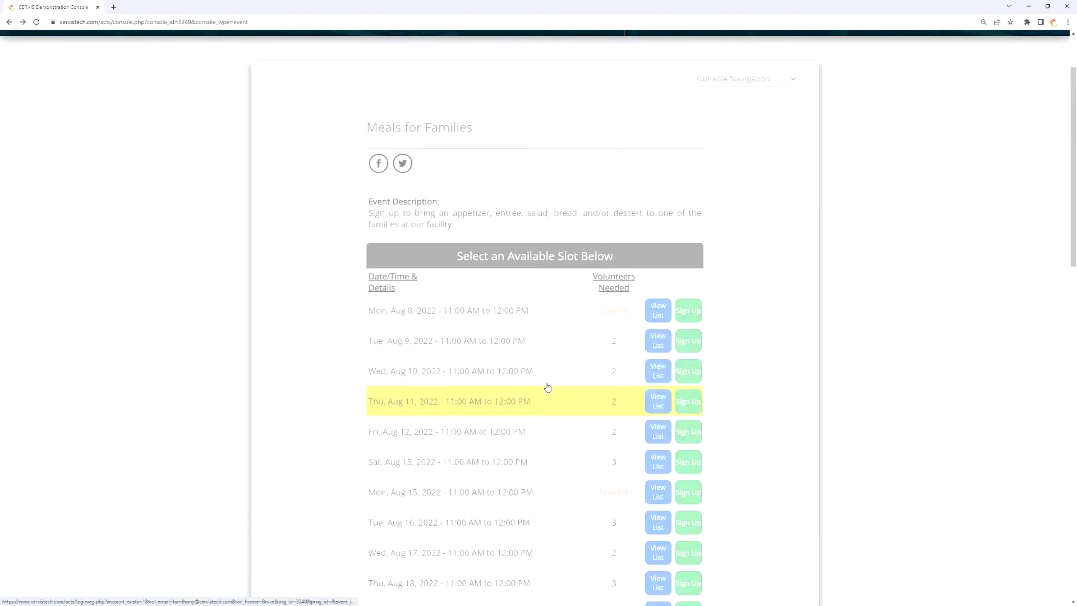
pyautogui.scroll(-2, 639, 354)
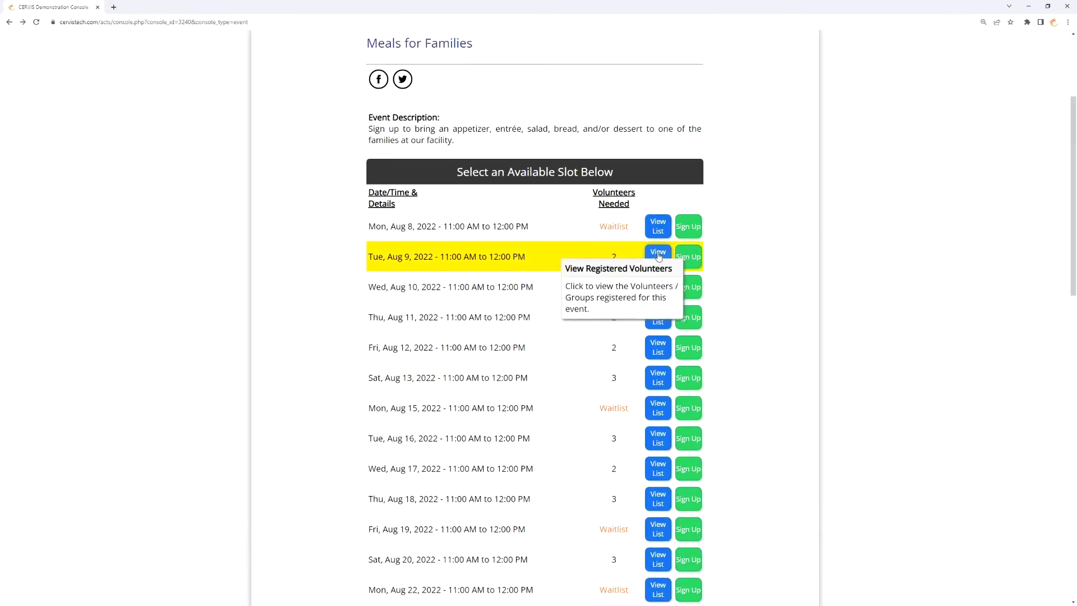
pyautogui.click(660, 257)
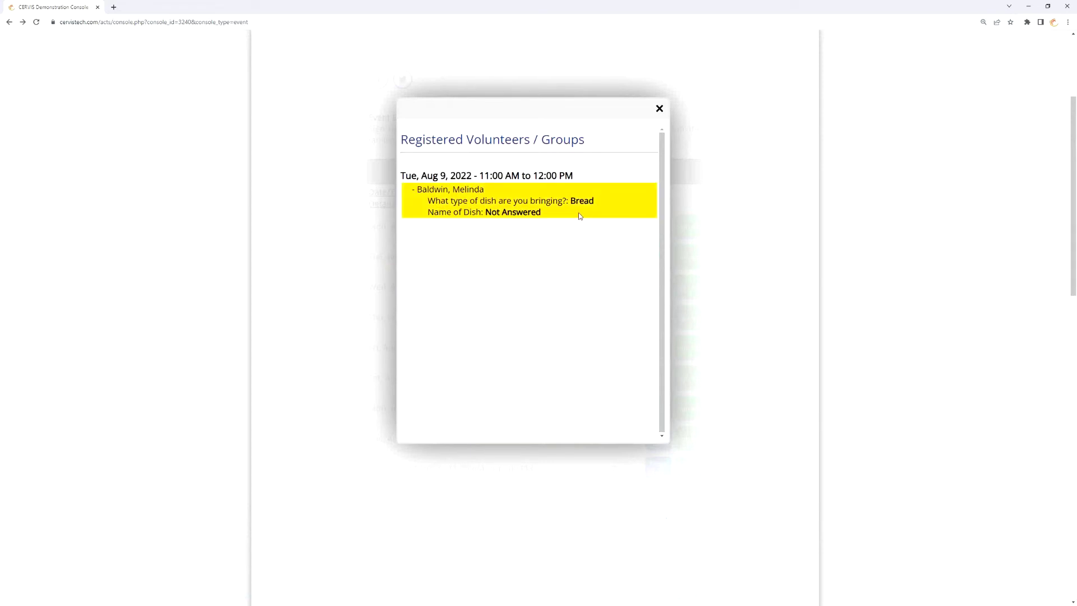
pyautogui.click(660, 108)
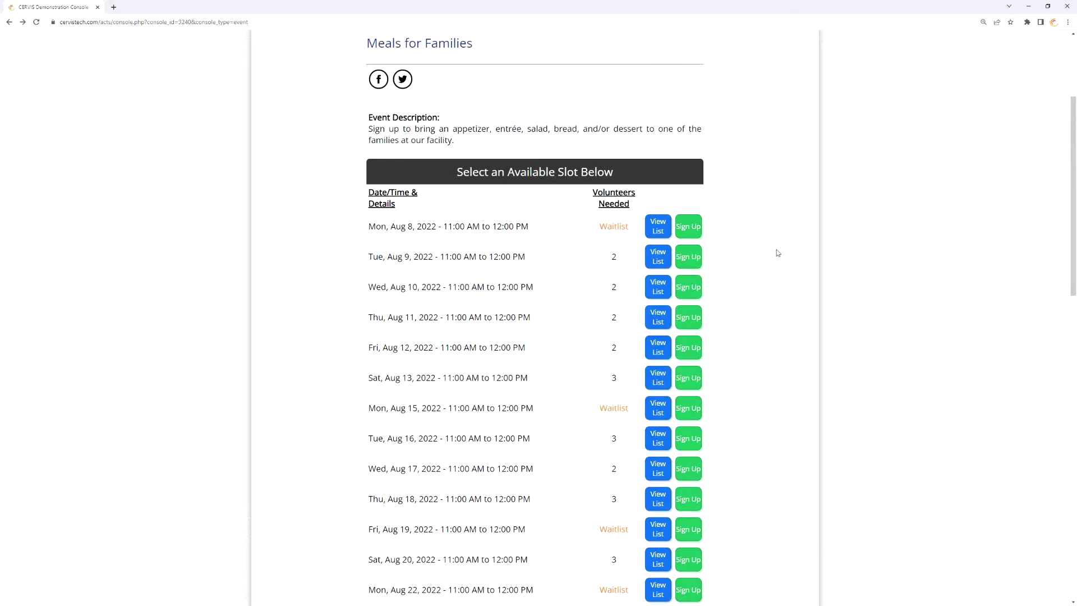
# Go back from Meals for Families to the event listing, switch to CERVIS Admin Sign-in and sign in.
pyautogui.scroll(-5, 774, 256)
pyautogui.scroll(-10, 685, 469)
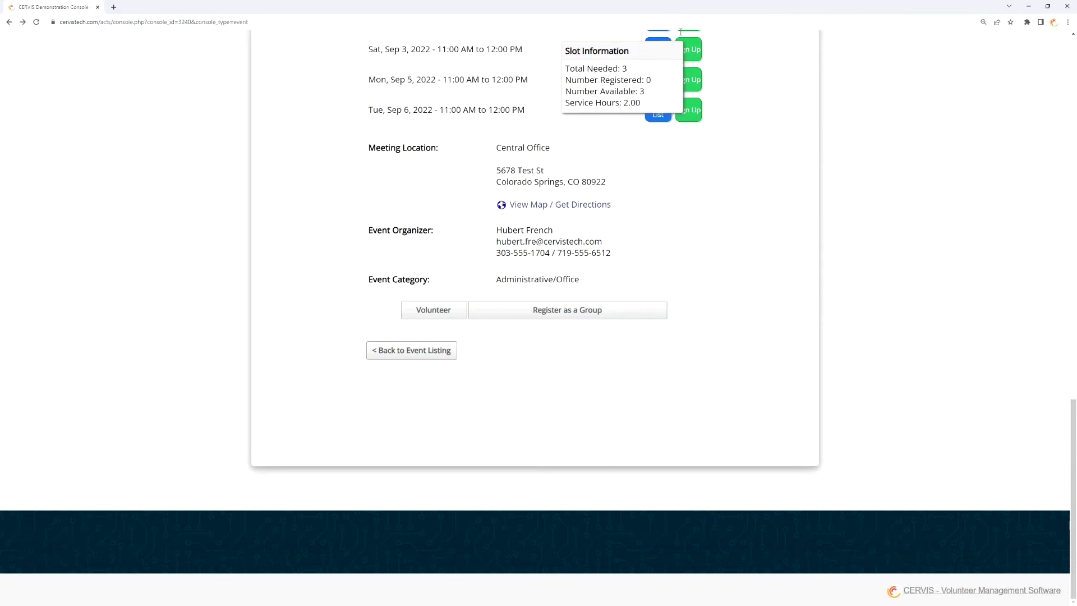
pyautogui.click(438, 353)
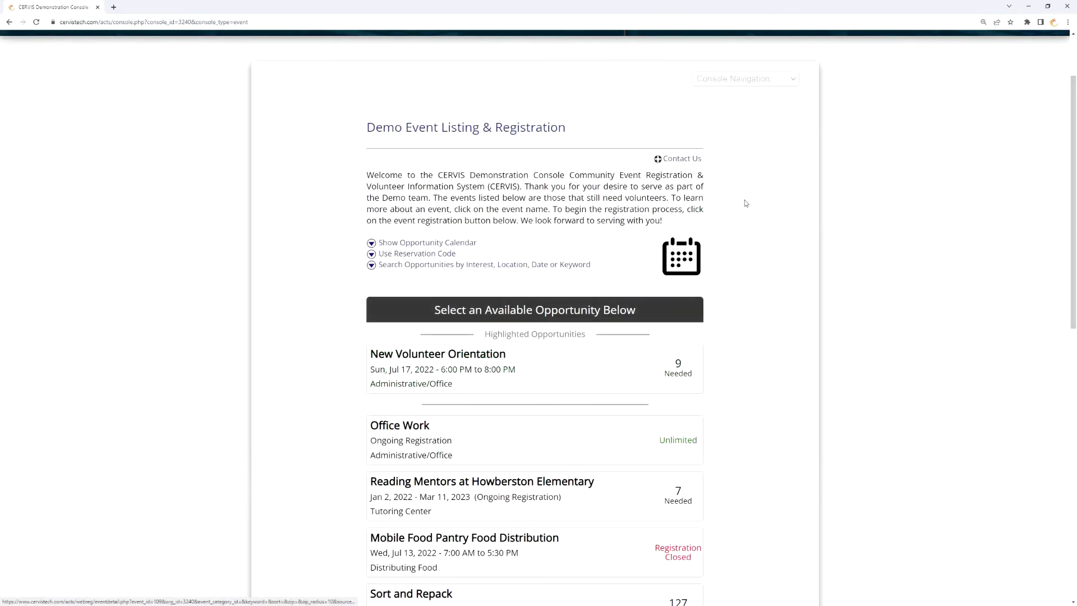
pyautogui.click(740, 79)
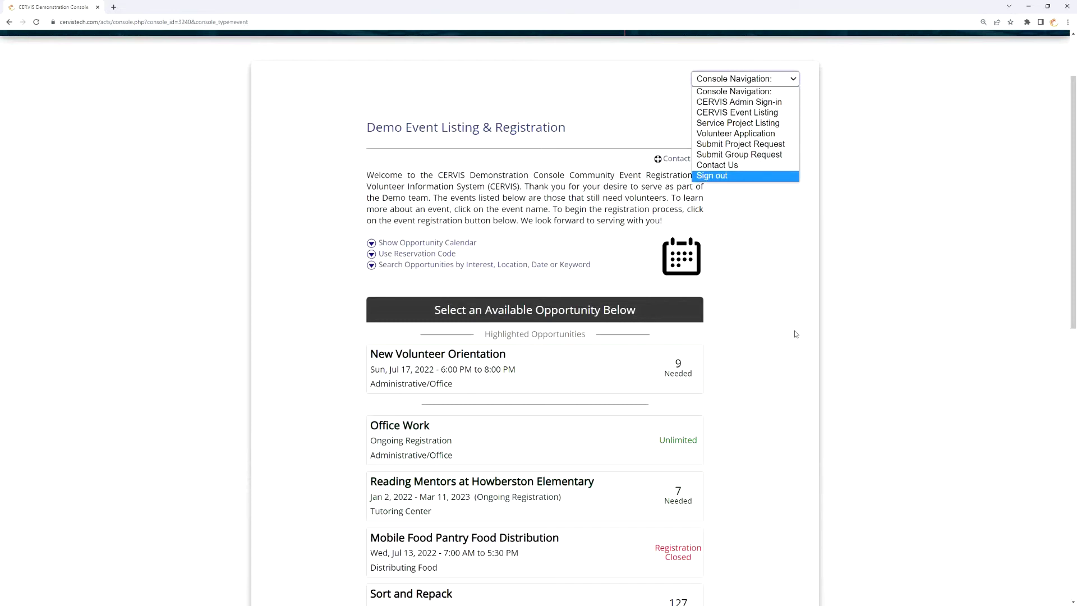
pyautogui.click(765, 103)
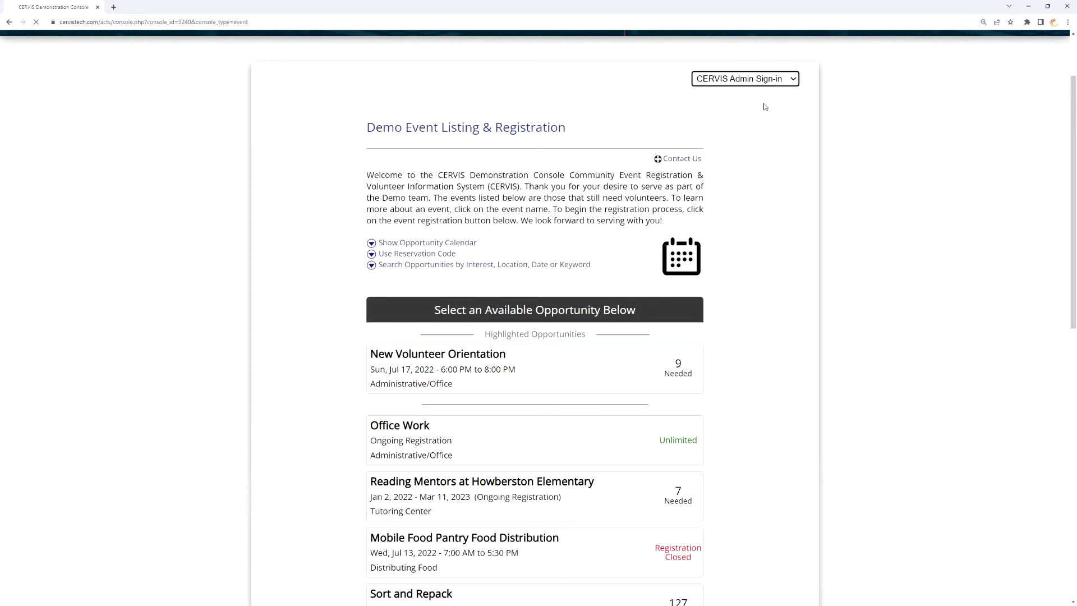
pyautogui.click(534, 519)
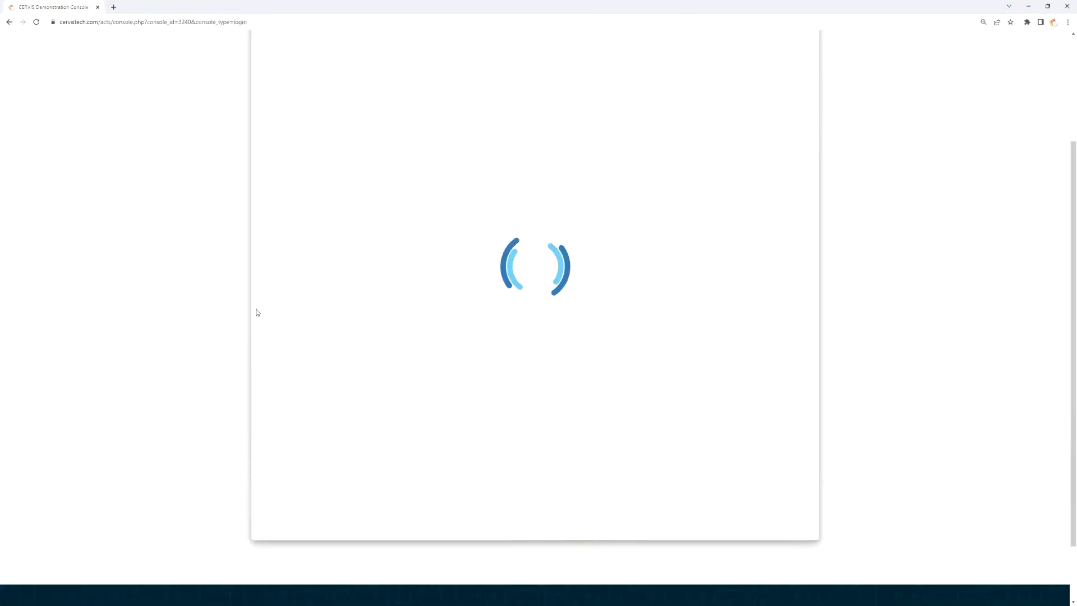
# Start a new opportunity, expand its Advanced Options and point out the Display Registered Volunteers to Public setting.
pyautogui.click(613, 327)
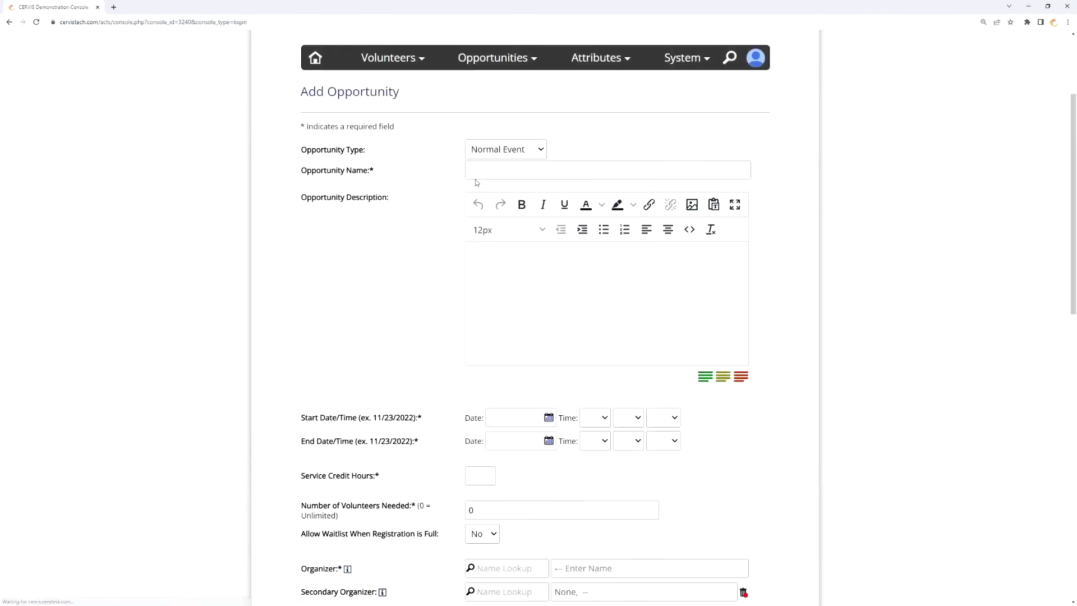
pyautogui.scroll(-15, 433, 287)
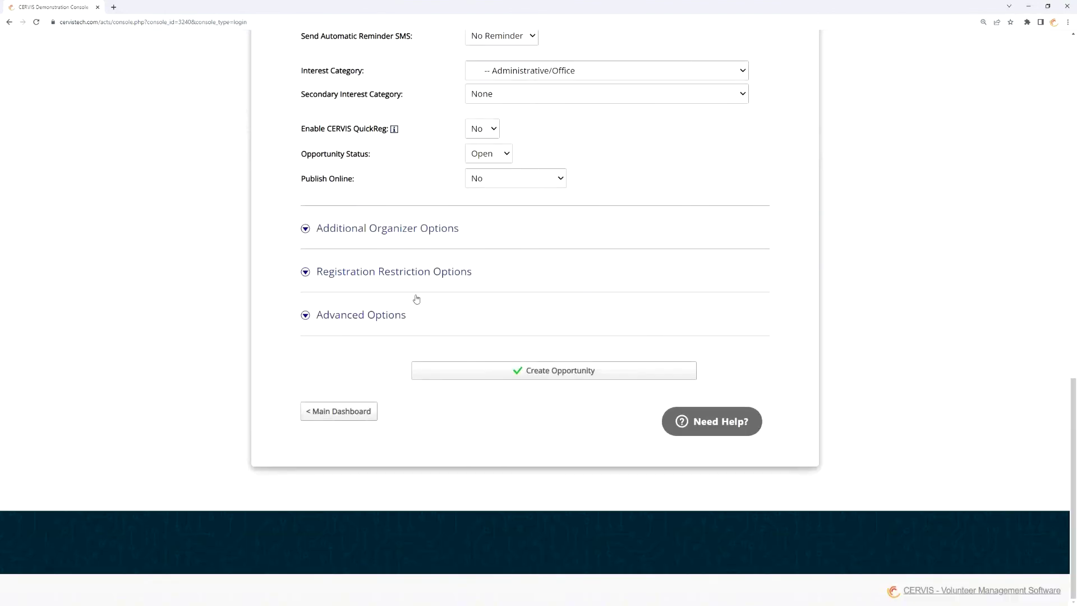
pyautogui.click(365, 314)
pyautogui.scroll(-10, 430, 309)
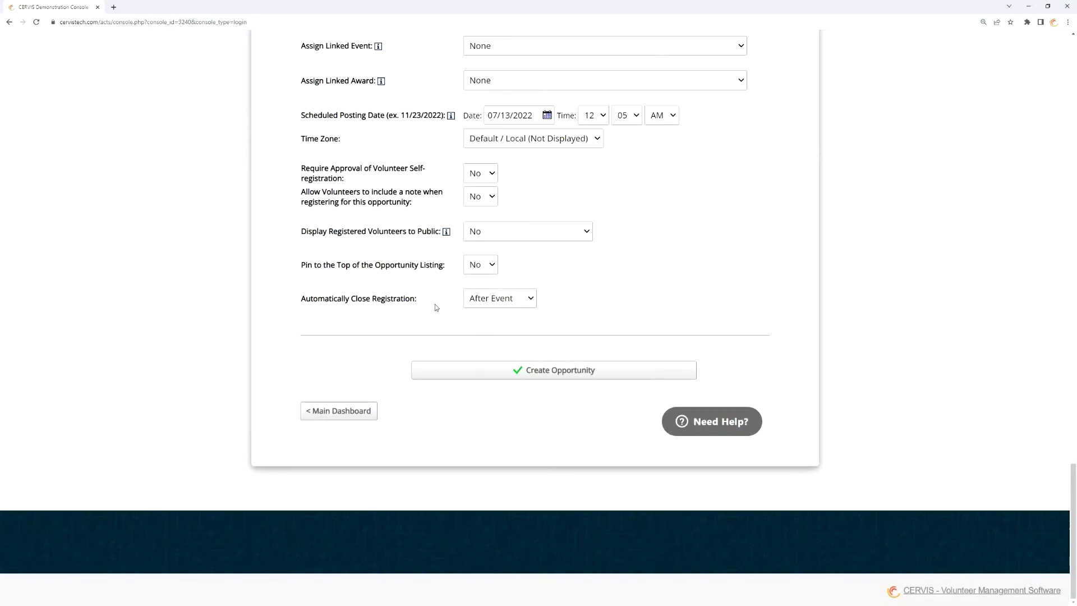
pyautogui.scroll(1, 437, 304)
pyautogui.moveTo(300, 274); pyautogui.dragTo(363, 274)
pyautogui.click(431, 274)
pyautogui.click(364, 274)
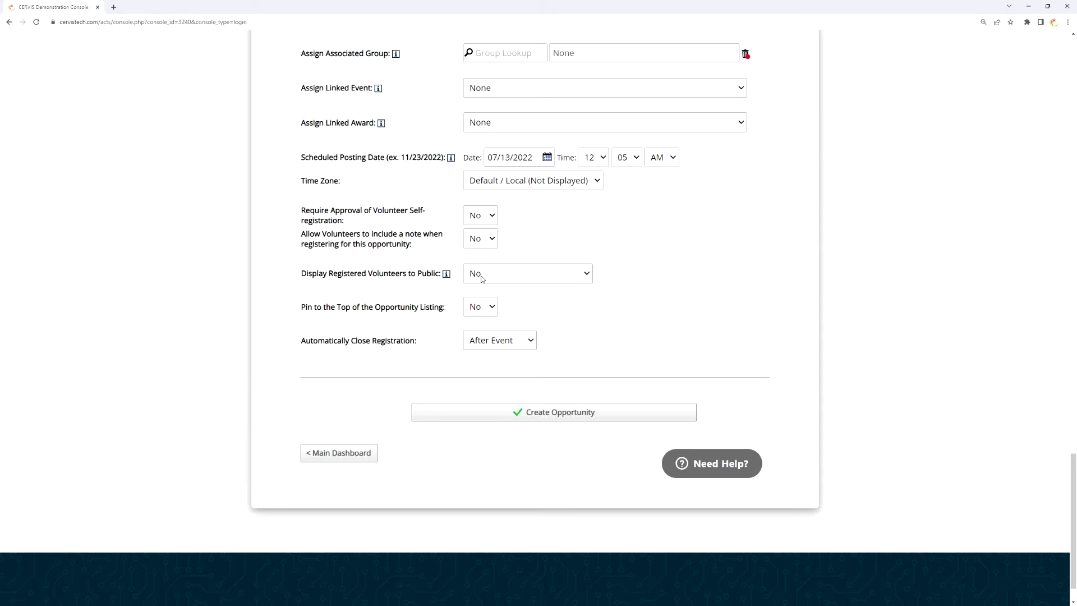
# Review the Display Registered Volunteers to Public choices, highlight the registration note setting, and leave the public display set to No.
pyautogui.click(482, 279)
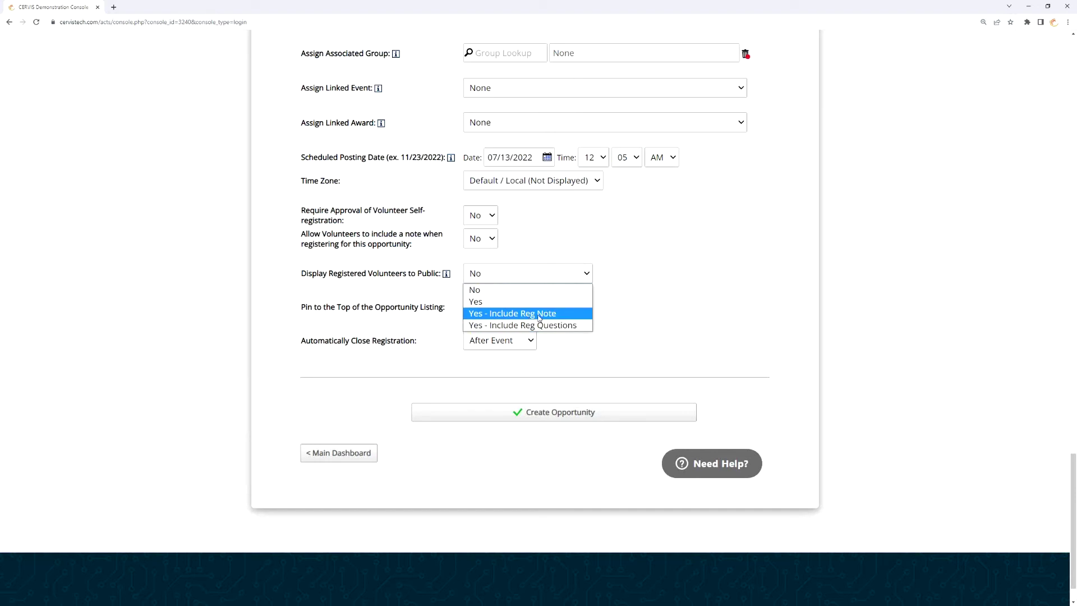
pyautogui.moveTo(413, 245); pyautogui.dragTo(323, 234)
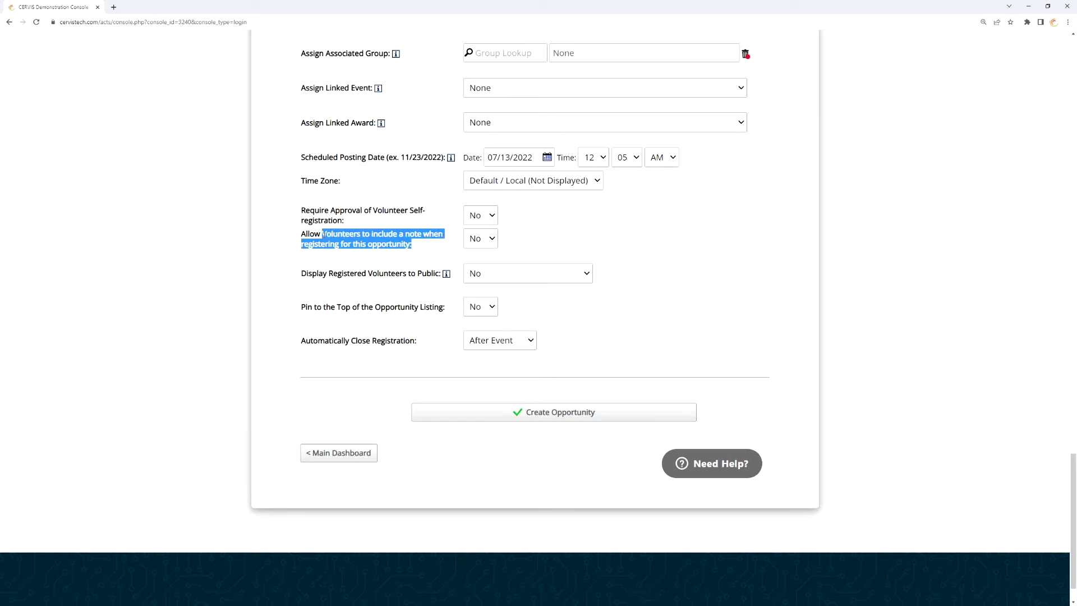
pyautogui.click(425, 247)
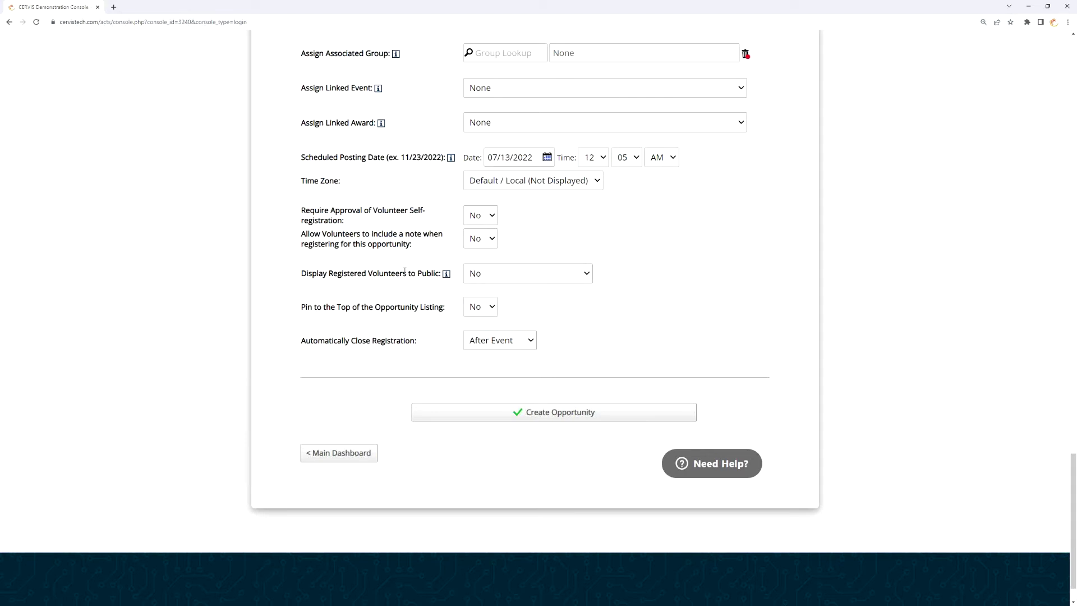
pyautogui.click(491, 277)
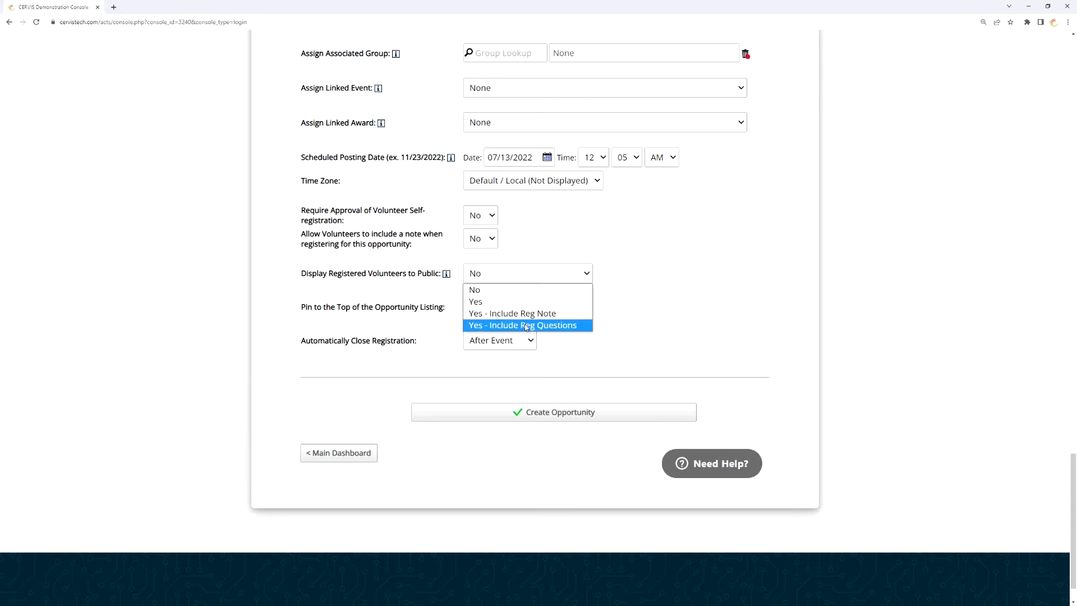
pyautogui.click(501, 289)
pyautogui.click(659, 279)
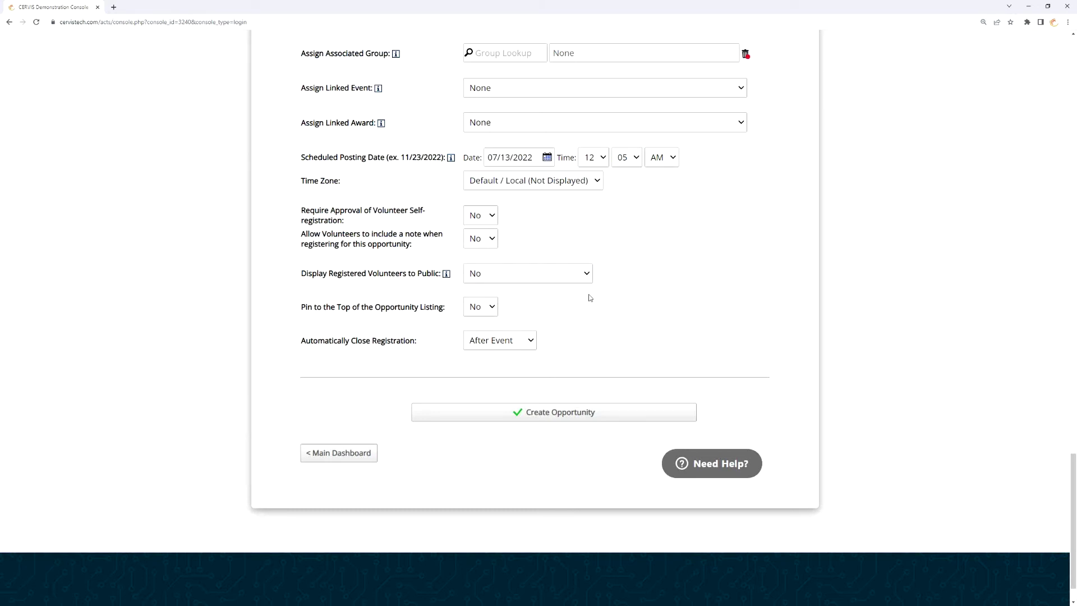
# Leave the opportunity form for the existing opportunities listing and open the custom registration questions of Reading Mentors at Howberston Elementary.
pyautogui.click(346, 452)
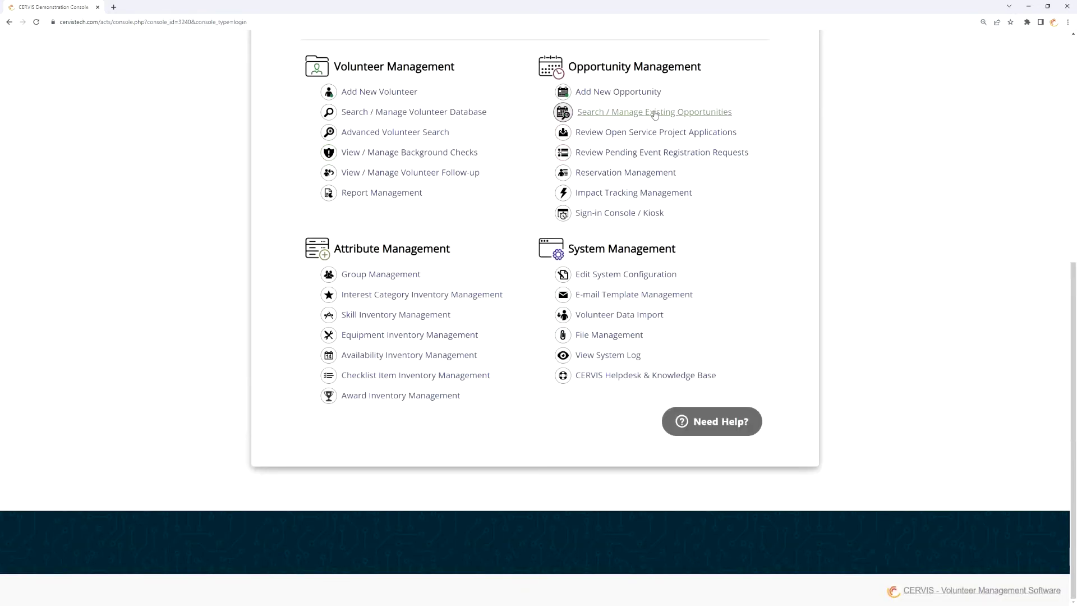
pyautogui.click(654, 112)
pyautogui.scroll(-8, 690, 378)
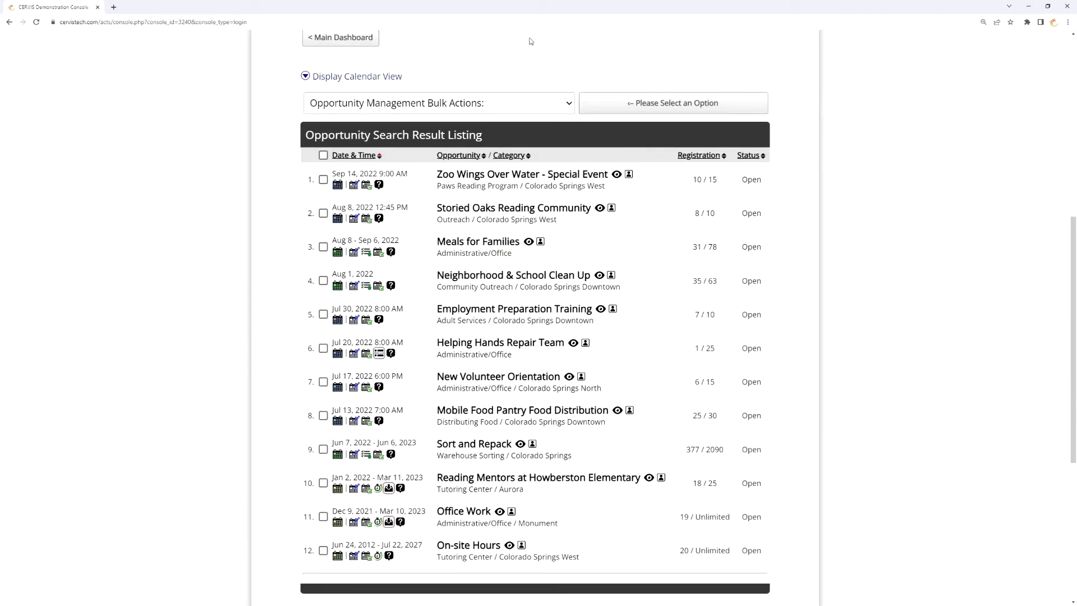
pyautogui.scroll(-3, 611, 325)
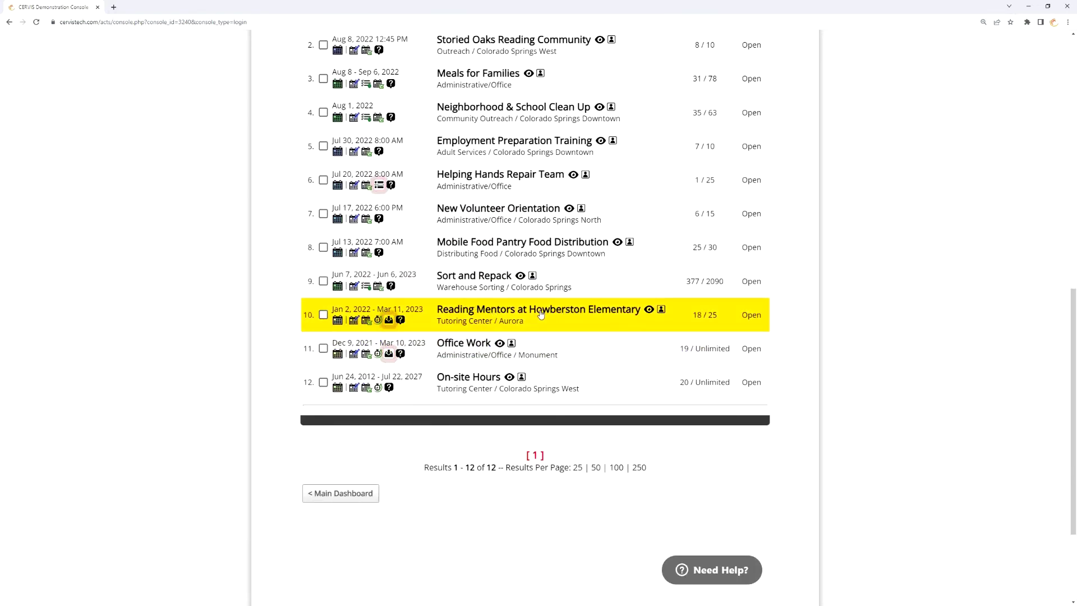
pyautogui.click(400, 320)
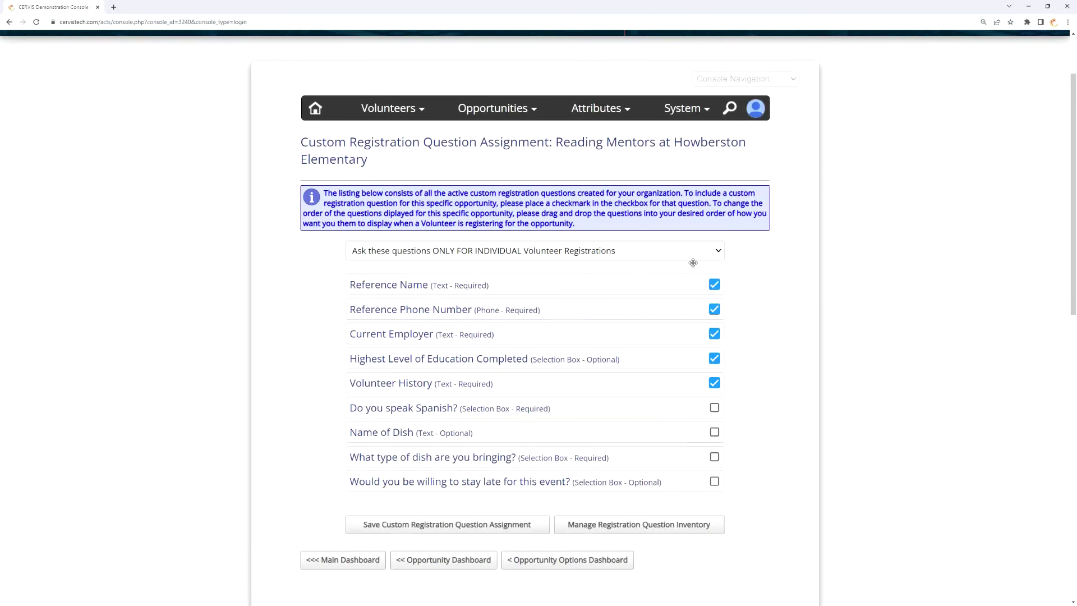
# Visit the Reading Mentors opportunity's options dashboard and reopen its custom registration question assignment from there.
pyautogui.moveTo(561, 143); pyautogui.dragTo(685, 145)
pyautogui.click(727, 143)
pyautogui.scroll(-1, 798, 373)
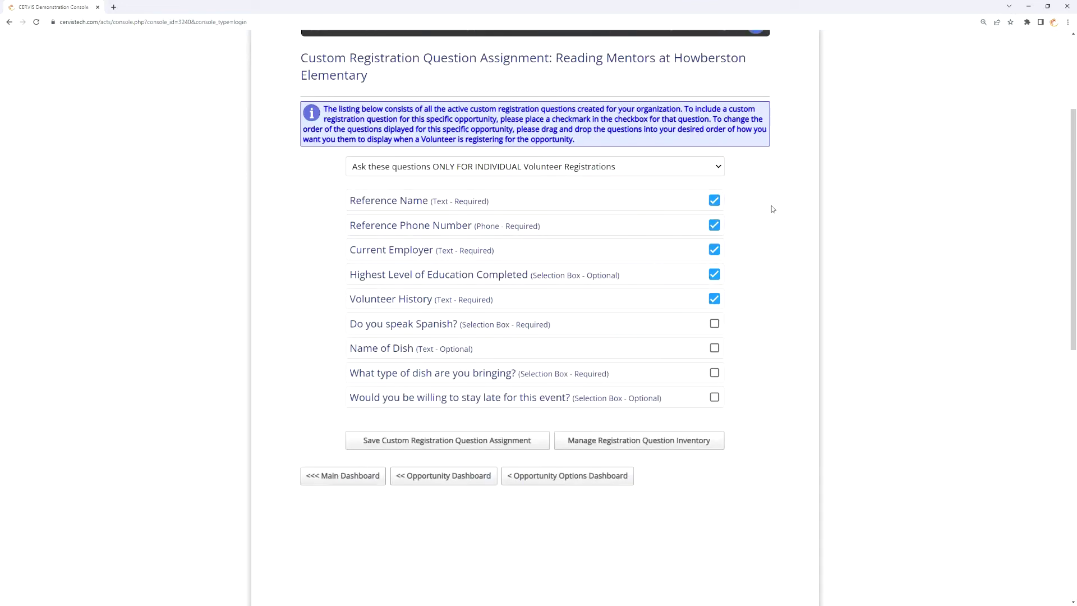
pyautogui.click(562, 483)
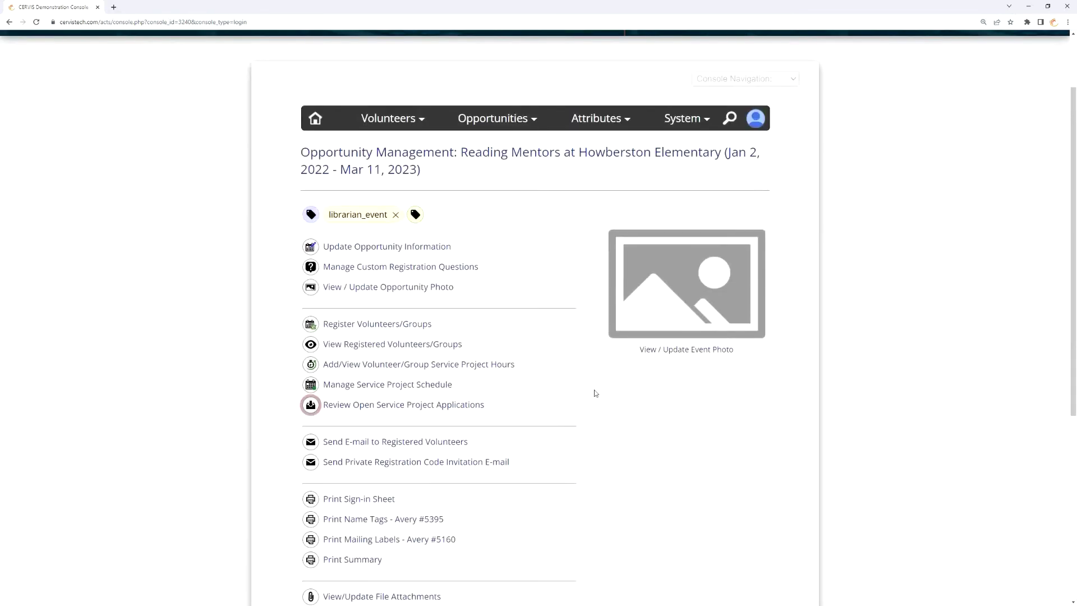
pyautogui.click(312, 268)
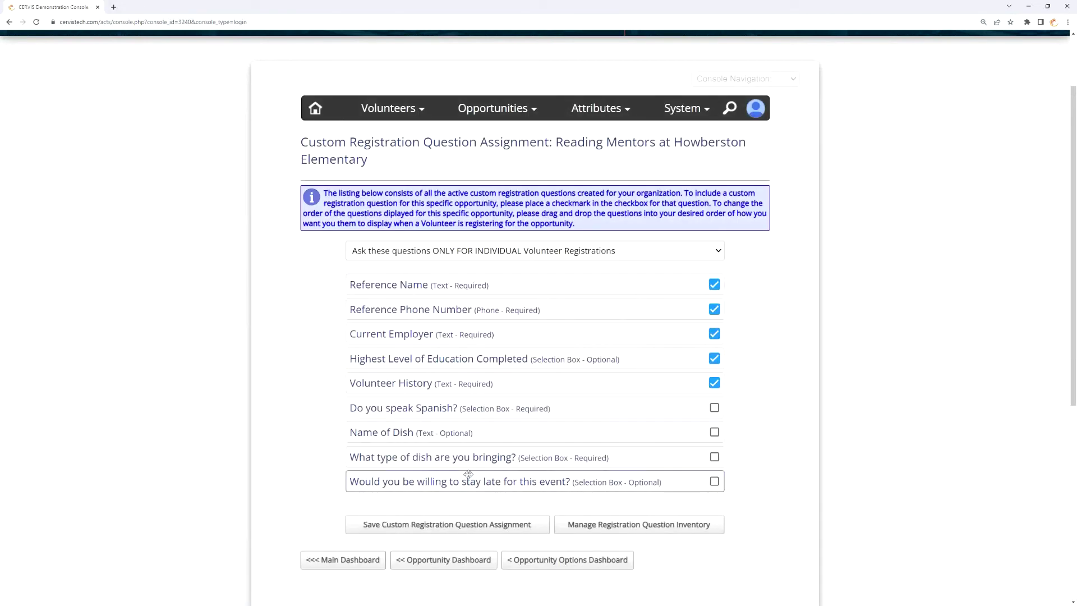
pyautogui.scroll(-2, 575, 332)
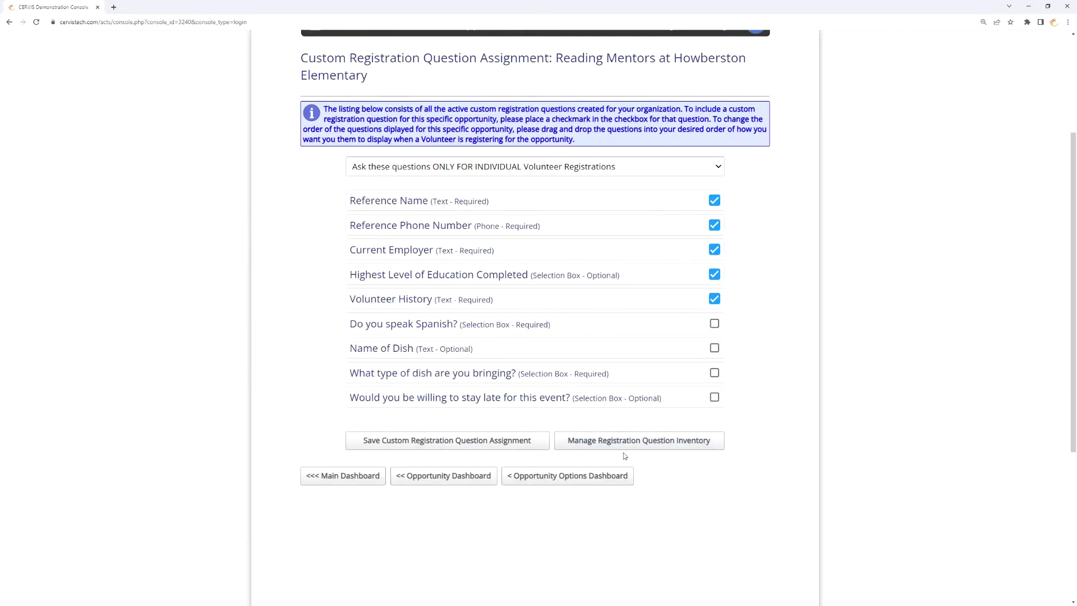
# Open the registration question inventory and review the Question Requirement choices without selecting one.
pyautogui.click(659, 442)
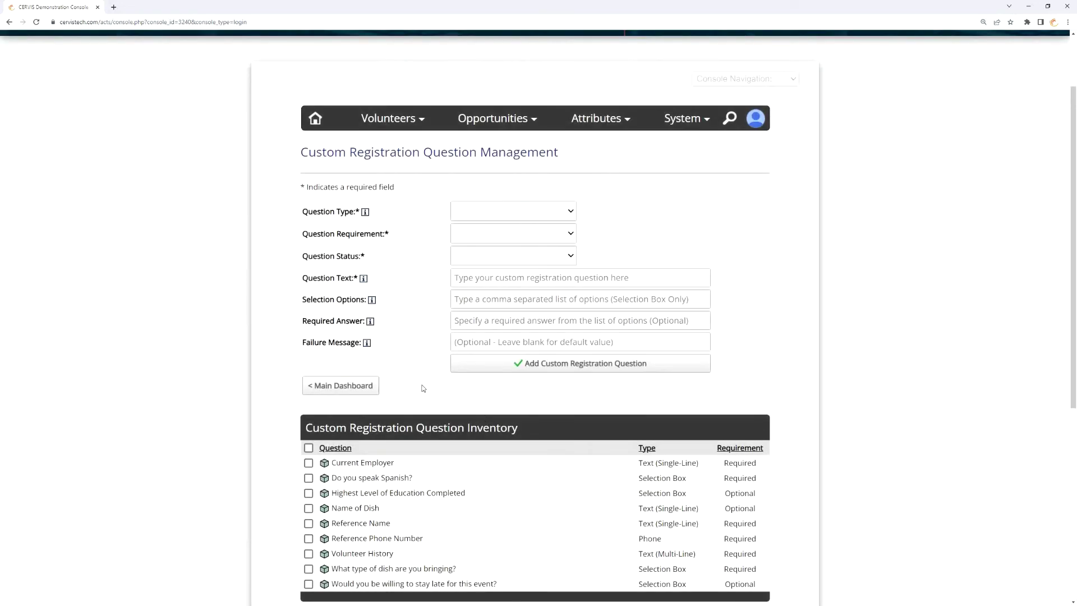
pyautogui.scroll(-1, 488, 426)
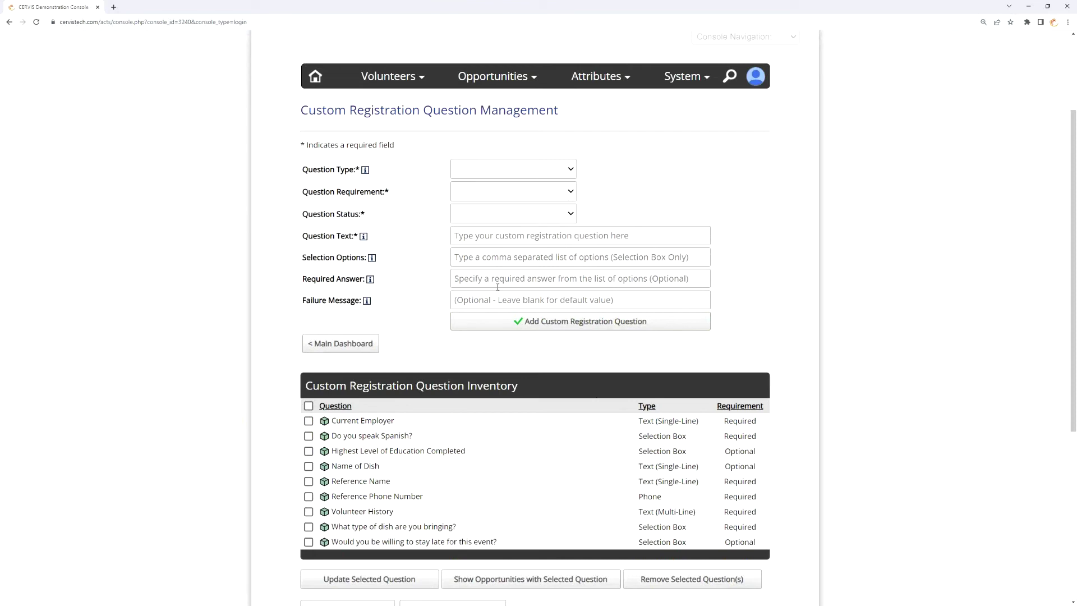
pyautogui.click(482, 193)
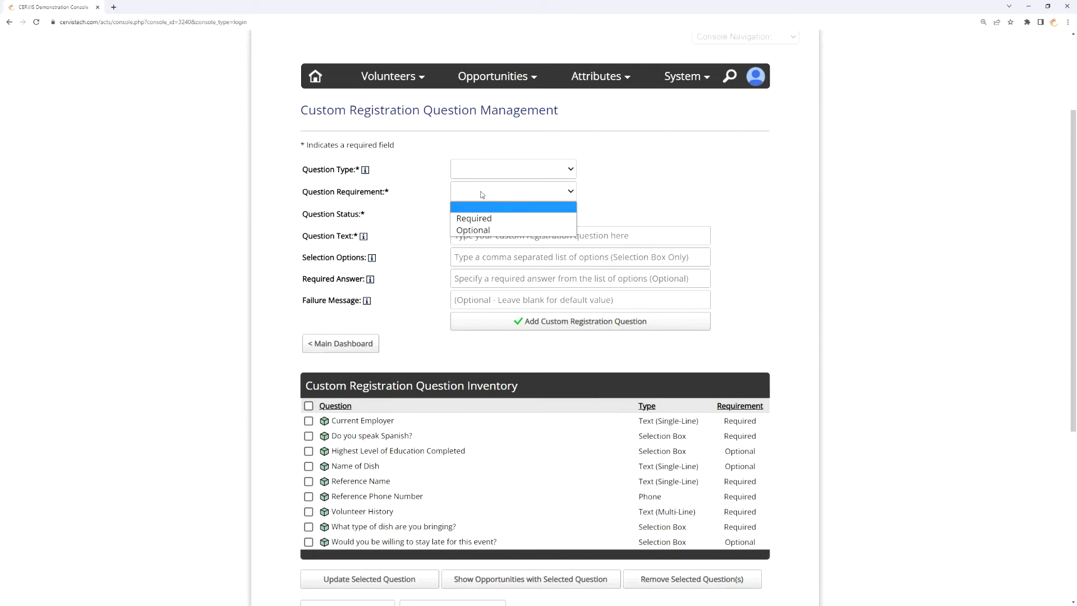
pyautogui.click(428, 260)
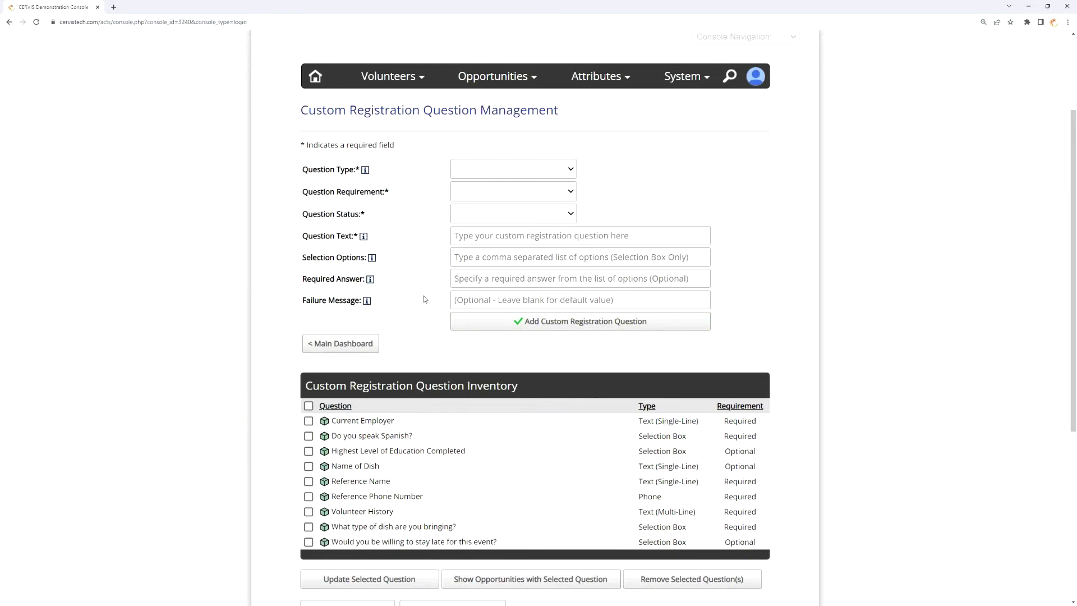
# Return to the main dashboard and reopen the existing opportunities listing to look over the listed opportunities.
pyautogui.click(354, 354)
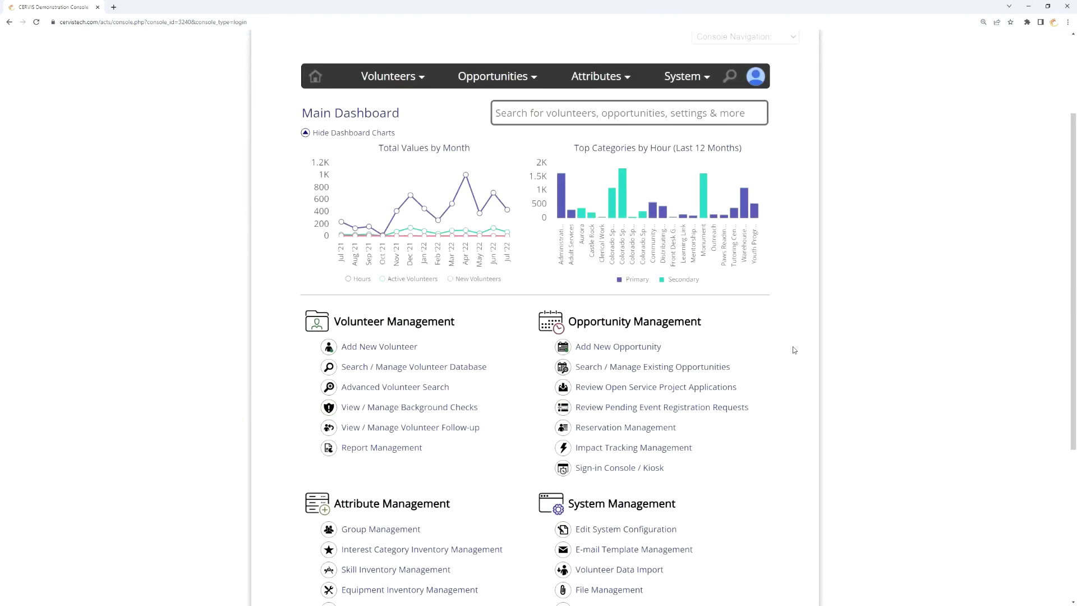
pyautogui.click(693, 366)
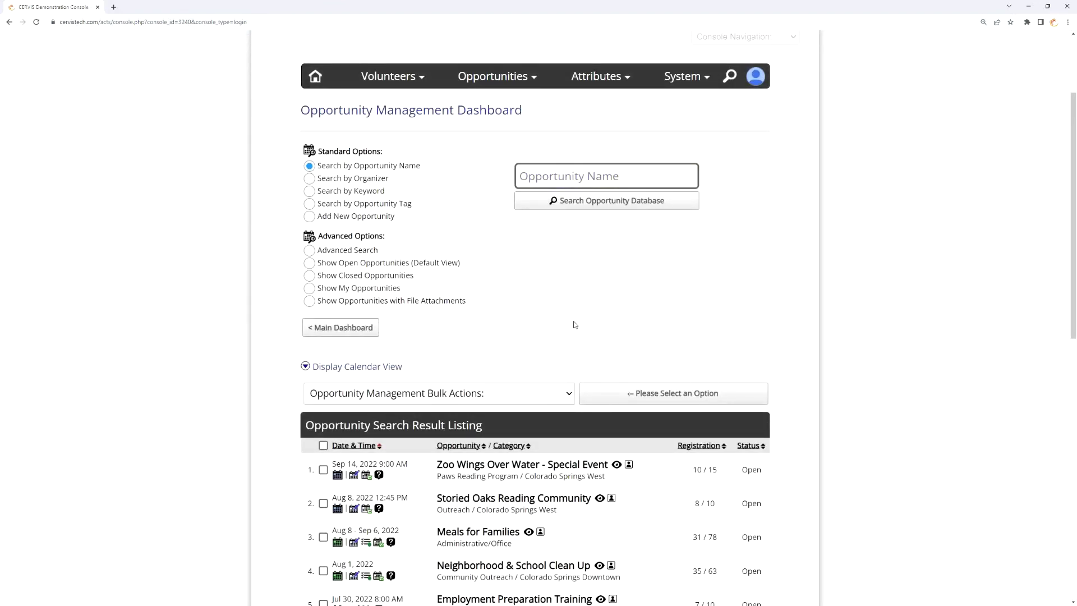
pyautogui.scroll(-3, 596, 326)
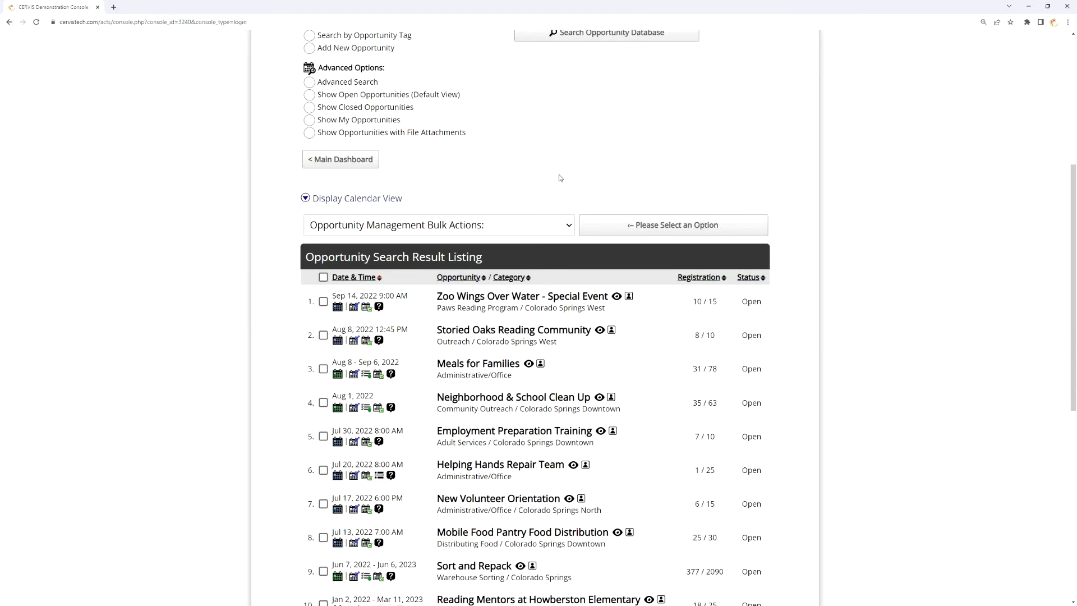
pyautogui.scroll(-2, 558, 175)
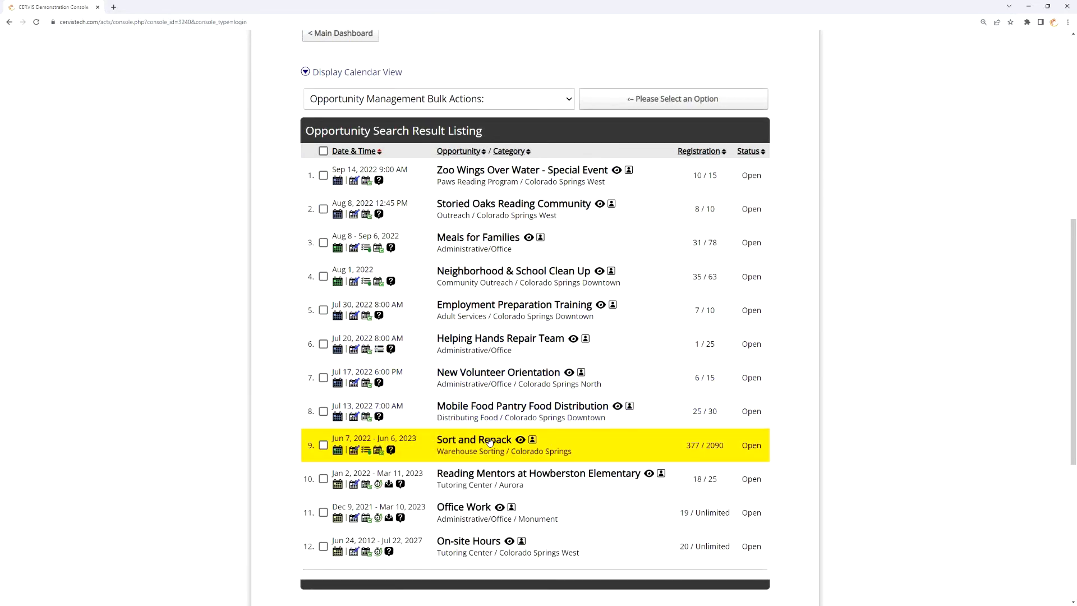
# Open the time slots of the Sort and Repack opportunity and review the listed slots.
pyautogui.click(378, 450)
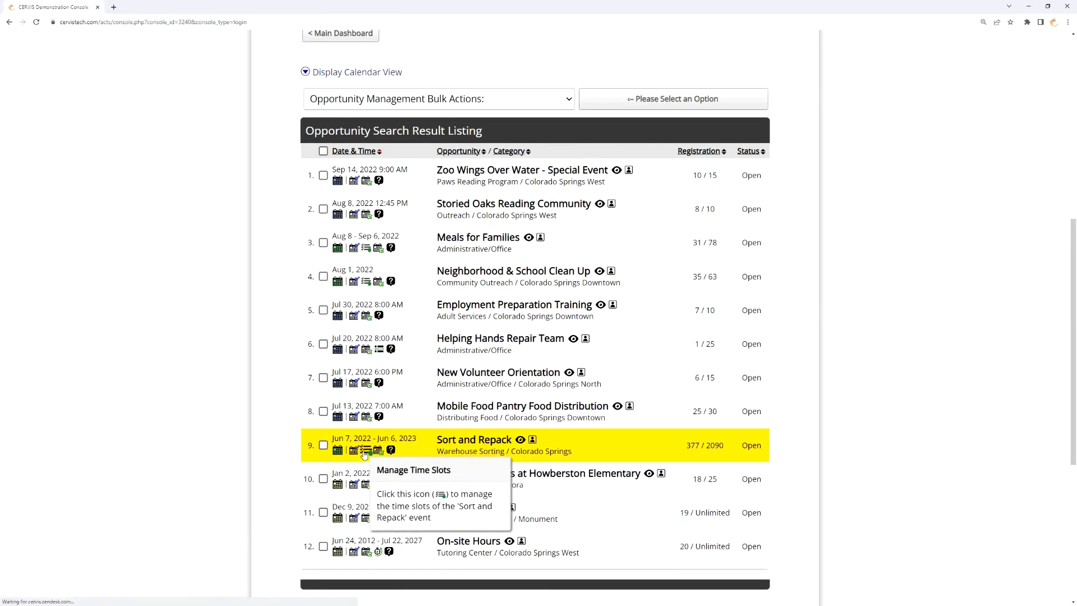
pyautogui.scroll(2, 435, 239)
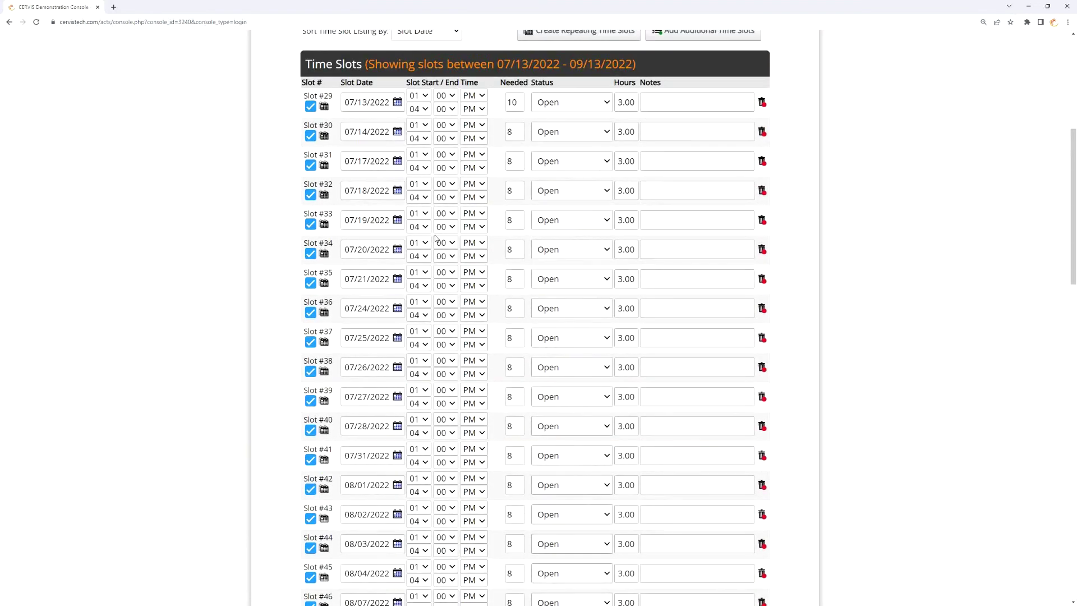
pyautogui.scroll(-3, 398, 198)
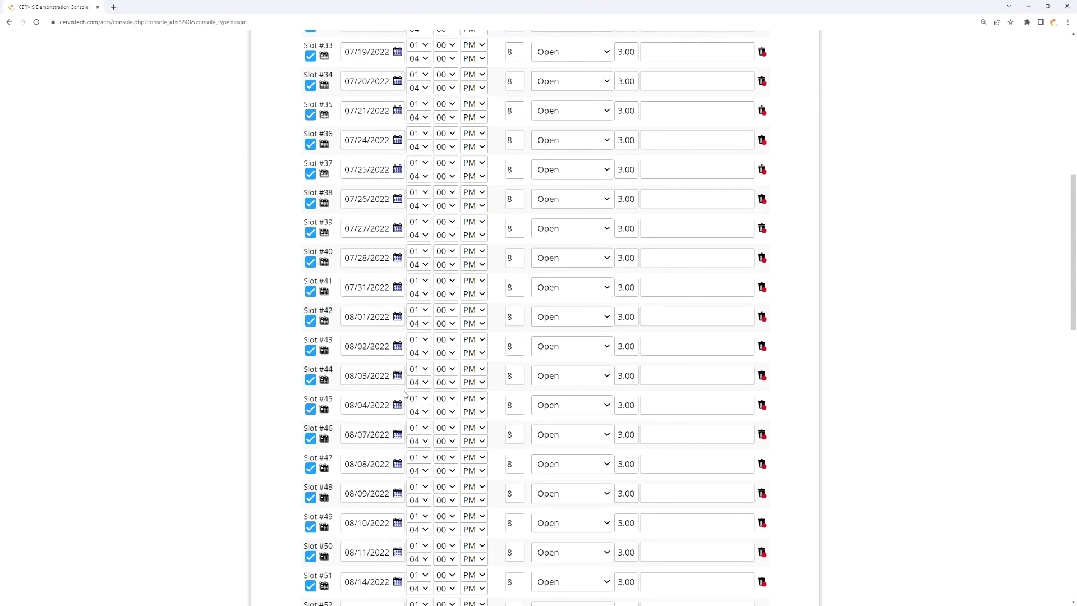
pyautogui.scroll(-2, 405, 395)
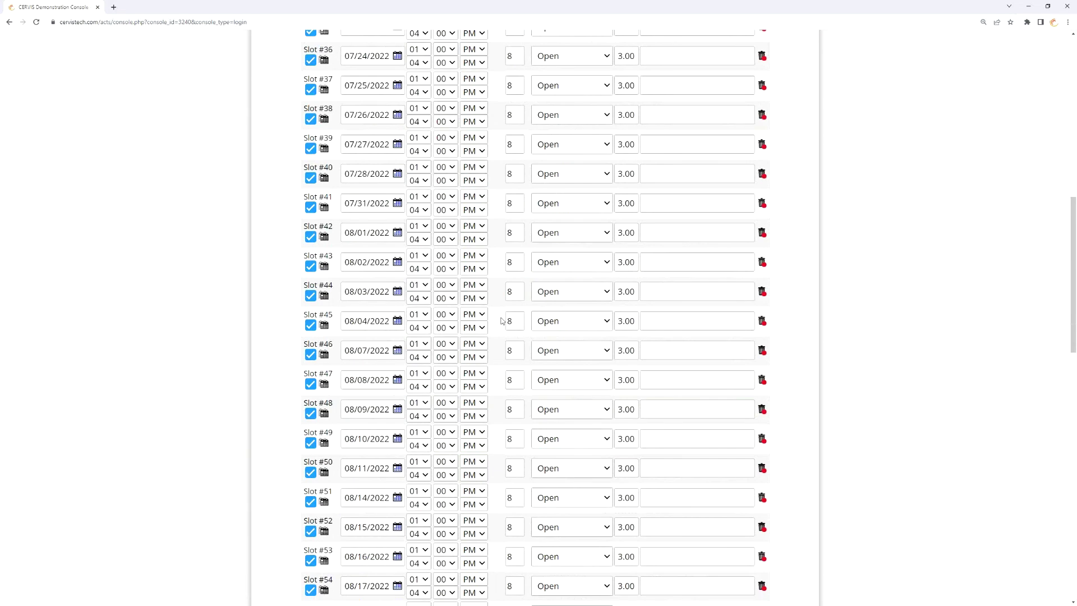
pyautogui.scroll(4, 440, 353)
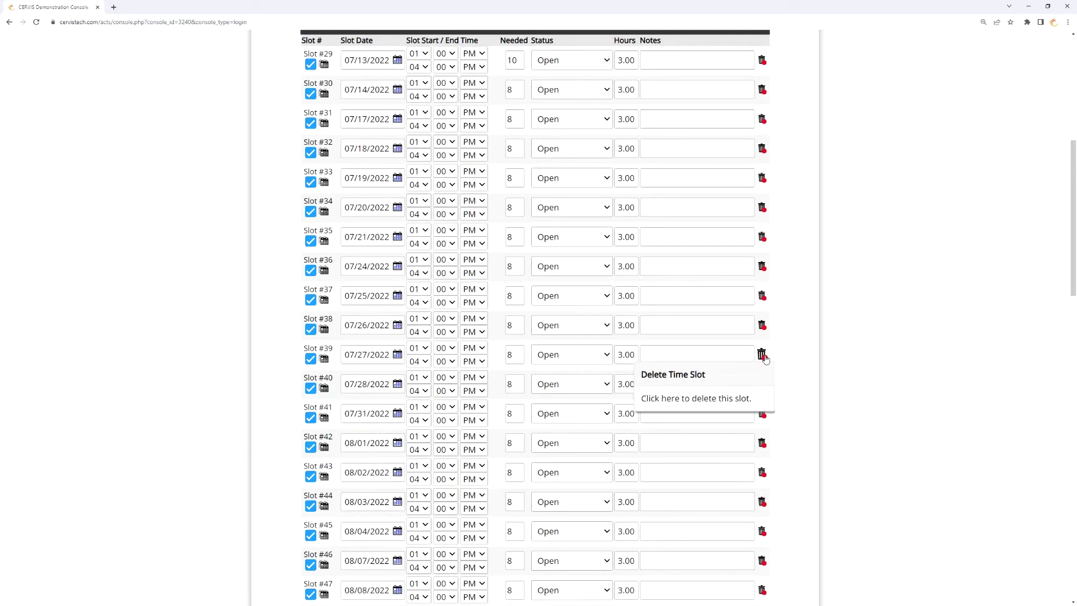
# Try the Deleted status on the 07/27/2022 time slot, restoring its status to Open.
pyautogui.click(599, 359)
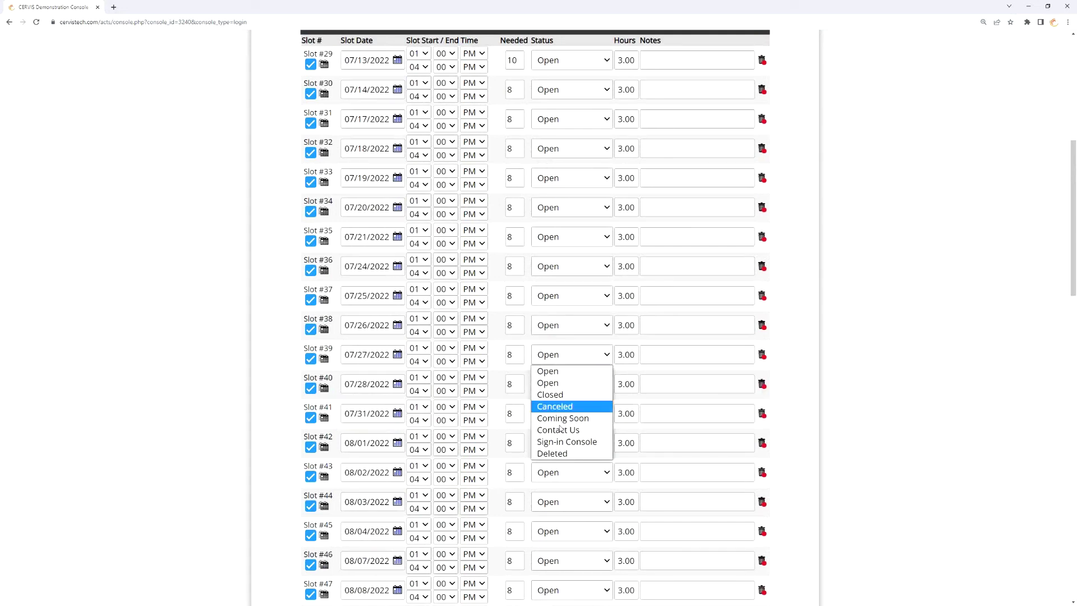
pyautogui.click(559, 455)
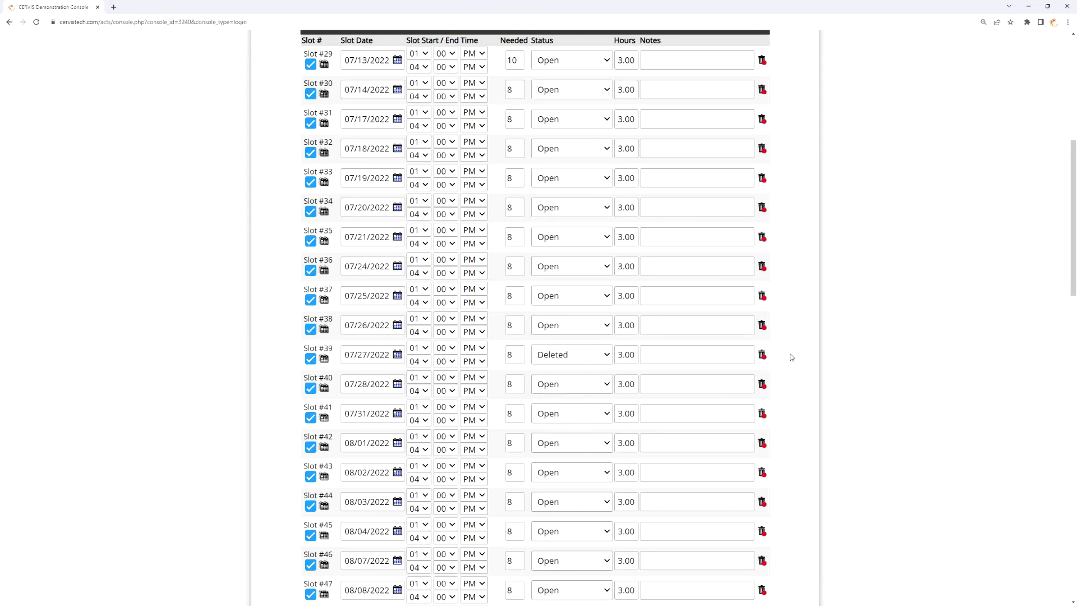
pyautogui.scroll(-1, 785, 368)
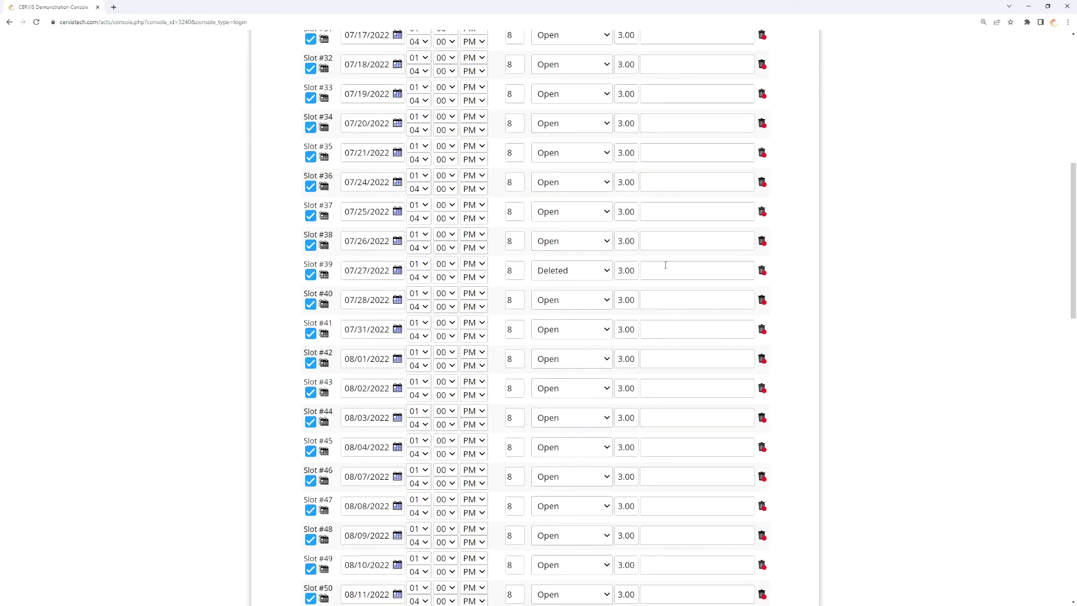
pyautogui.click(584, 271)
pyautogui.click(577, 293)
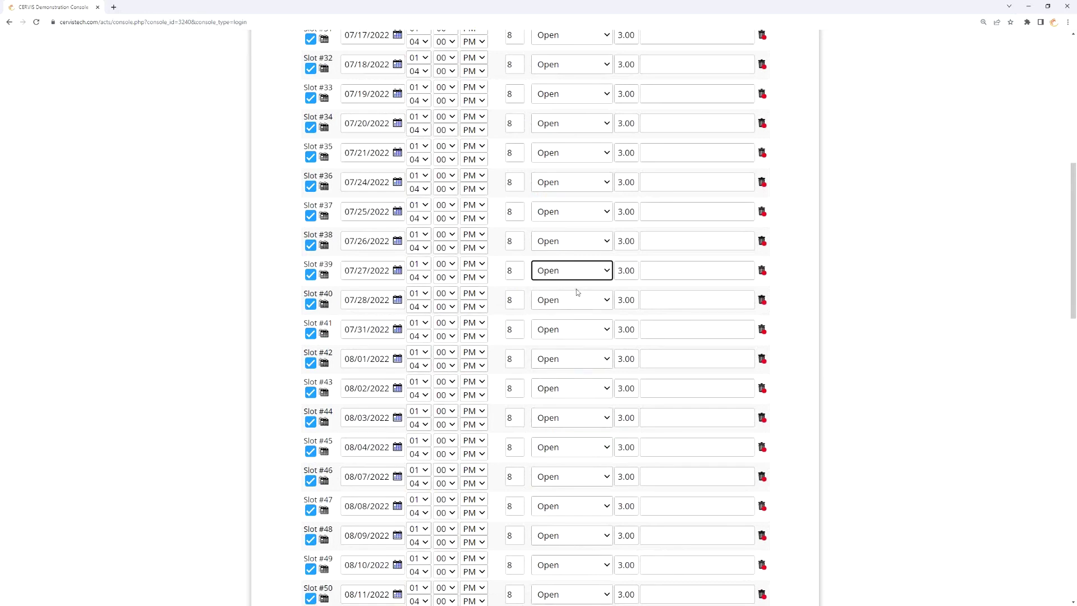
# Set the number of volunteers needed for the 07/27/2022 time slot to 0.
pyautogui.doubleClick(511, 271)
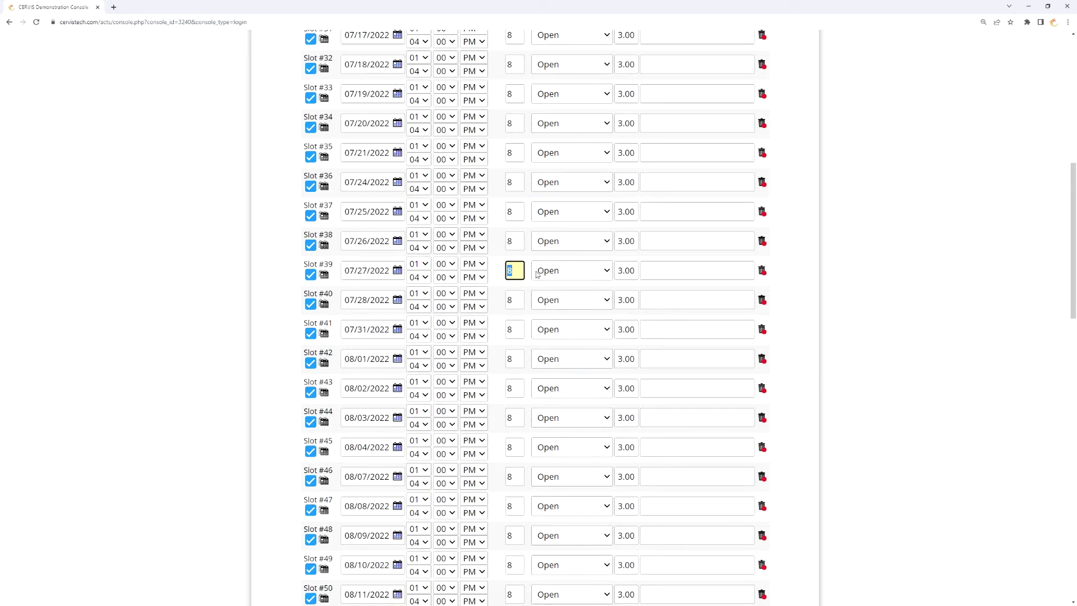
pyautogui.scroll(1, 511, 271)
pyautogui.write('0')
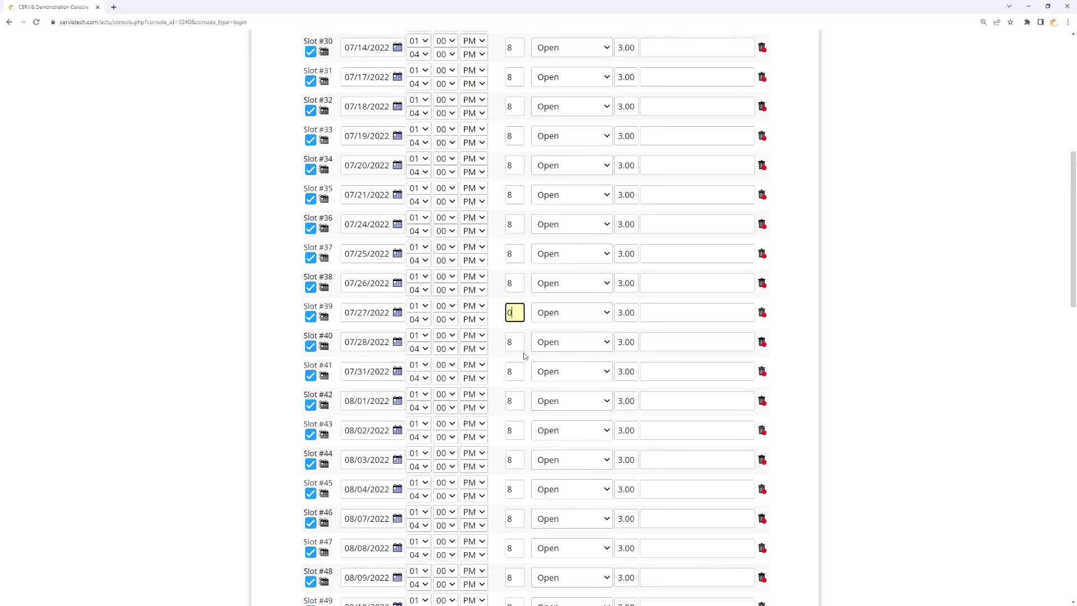
pyautogui.click(496, 316)
pyautogui.click(511, 313)
# Display the bulk update options and set the selected slot date shift to adding 1 Year(s), without applying it.
pyautogui.scroll(-20, 497, 336)
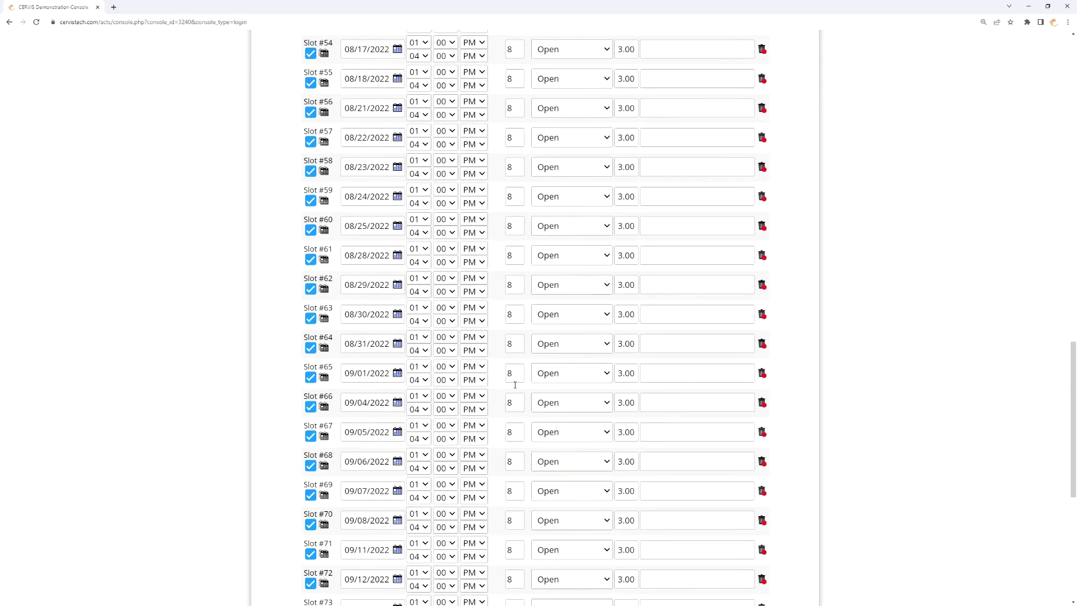
pyautogui.click(469, 275)
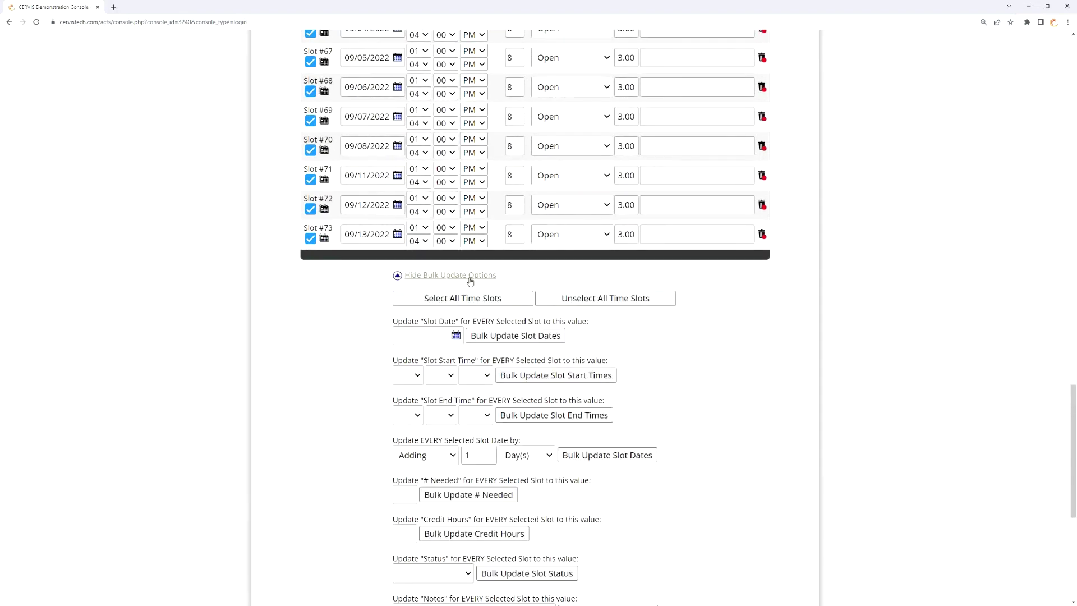
pyautogui.scroll(-1, 443, 362)
pyautogui.moveTo(396, 356); pyautogui.dragTo(520, 357)
pyautogui.click(460, 369)
pyautogui.click(455, 371)
pyautogui.click(478, 371)
pyautogui.click(538, 377)
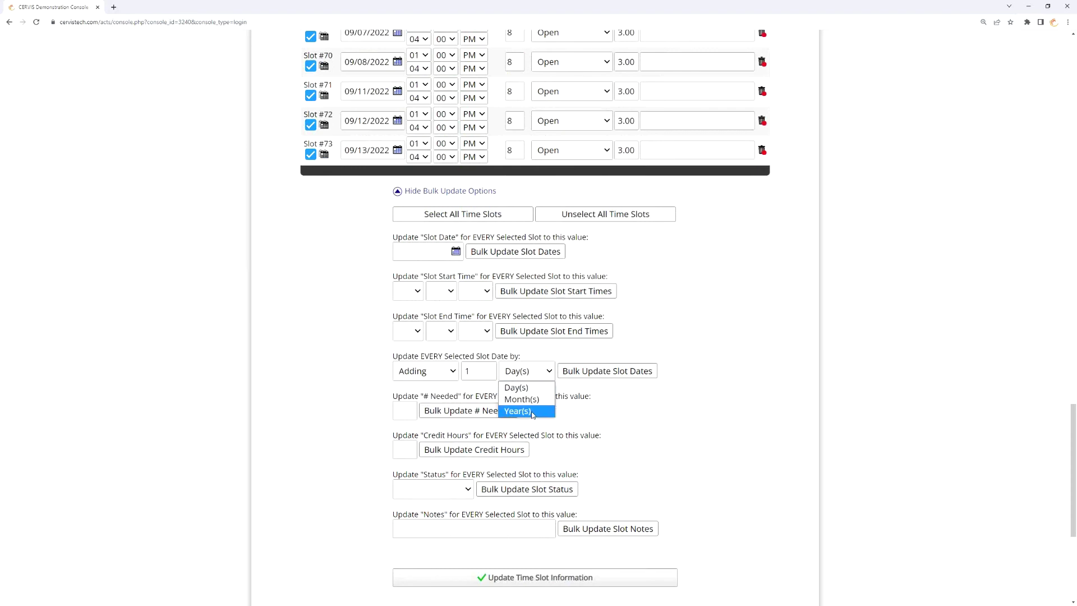
pyautogui.click(518, 388)
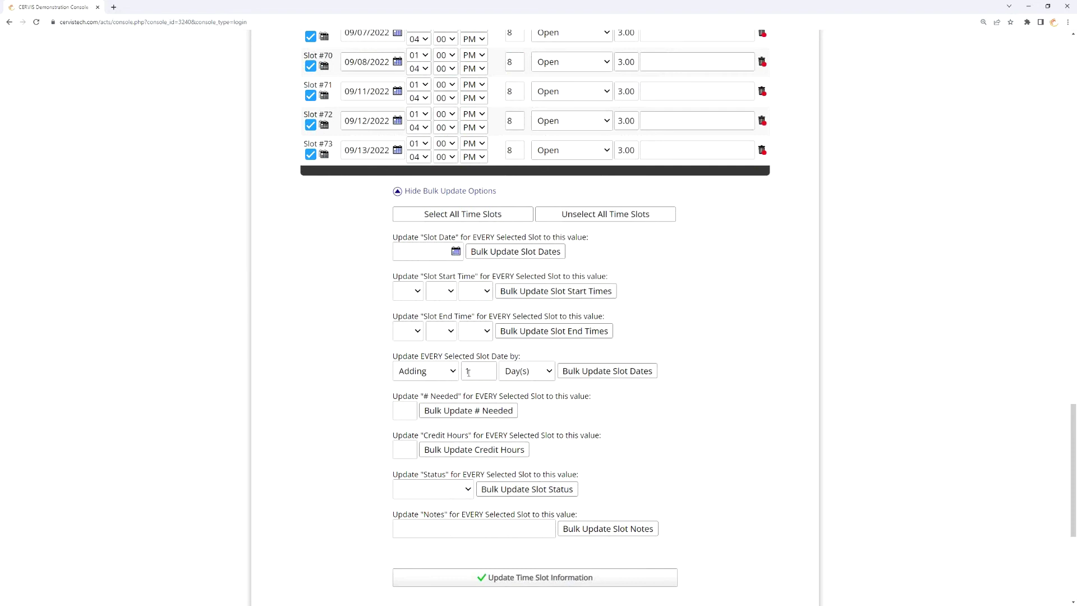
pyautogui.click(510, 375)
pyautogui.click(527, 412)
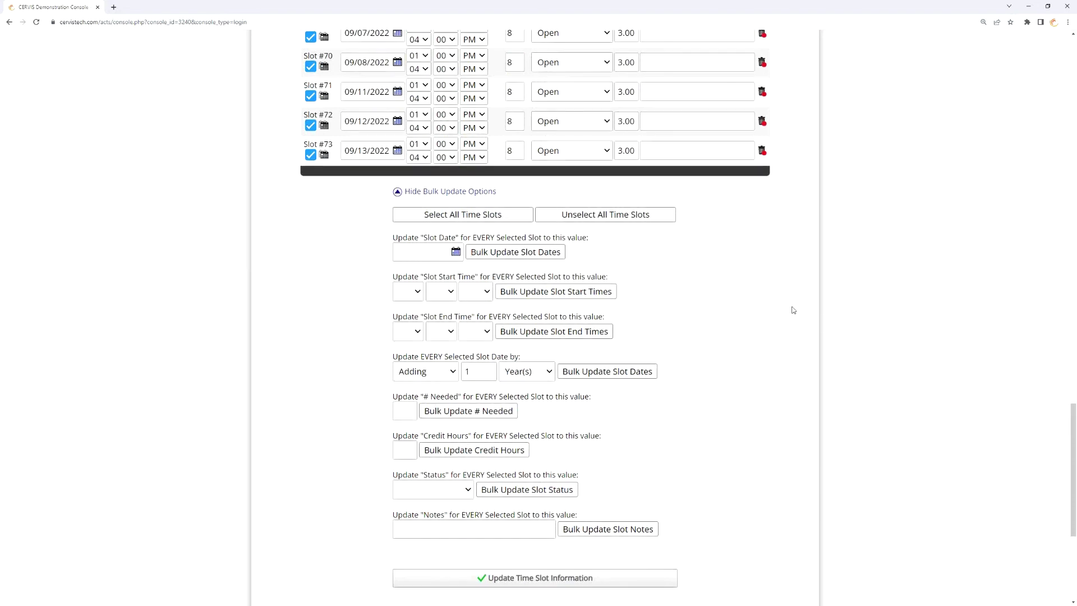
# Set the number needed for the 09/07/2022 time slot to 0, keeping 8 for the 09/06/2022 slot.
pyautogui.scroll(3, 793, 310)
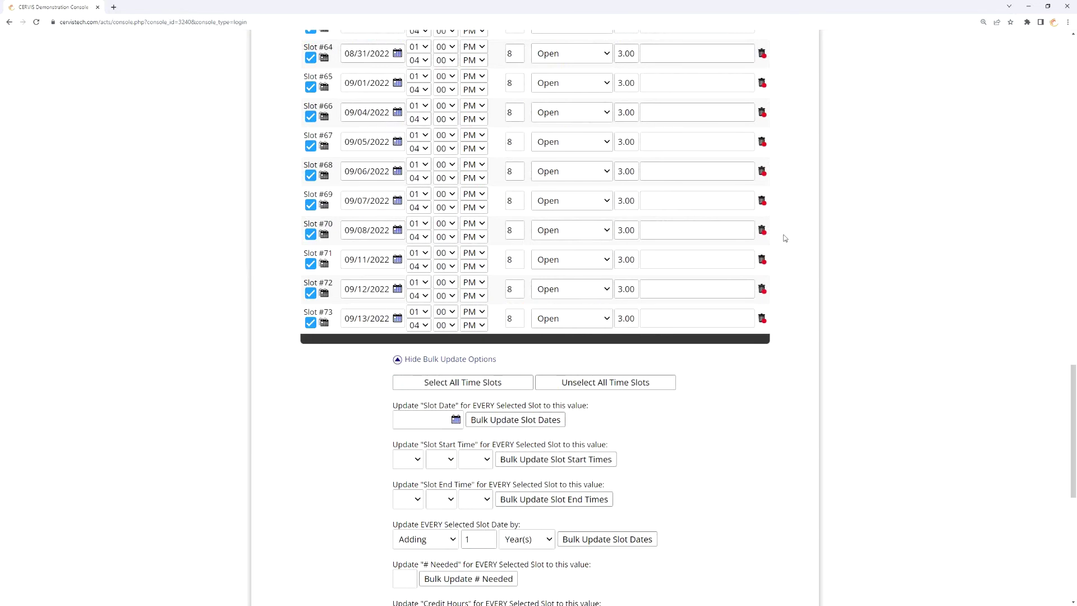
pyautogui.click(519, 172)
pyautogui.press('BackSpace')
pyautogui.write('0')
pyautogui.press('BackSpace')
pyautogui.write('8')
pyautogui.doubleClick(510, 200)
pyautogui.write('0')
pyautogui.click(527, 209)
# Hide the bulk update options, leave the time slots without saving, and view the registered volunteers and groups of Sort and Repack.
pyautogui.click(444, 359)
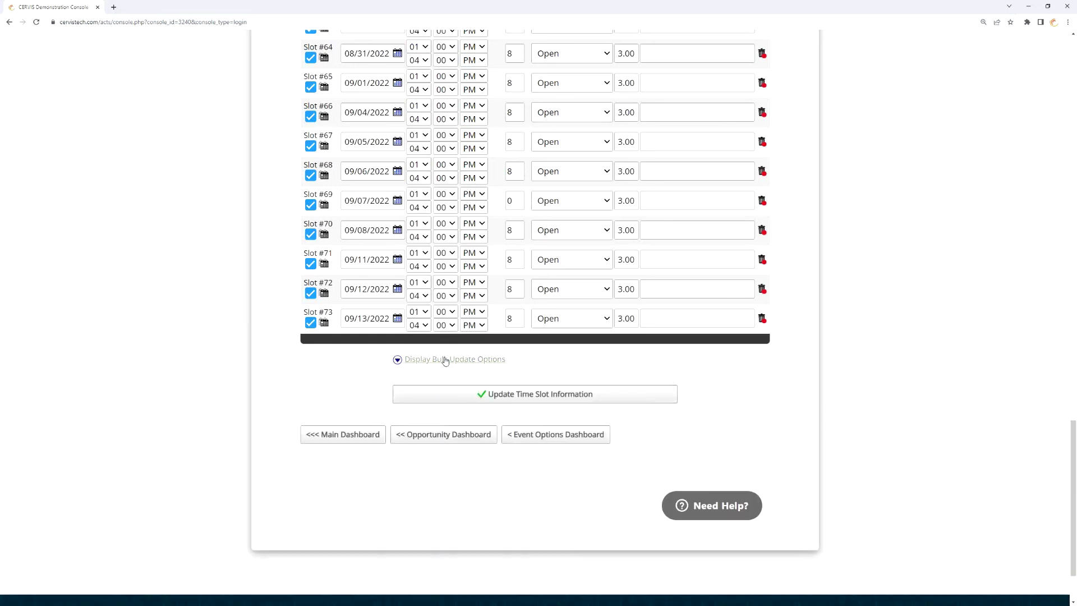
pyautogui.click(539, 437)
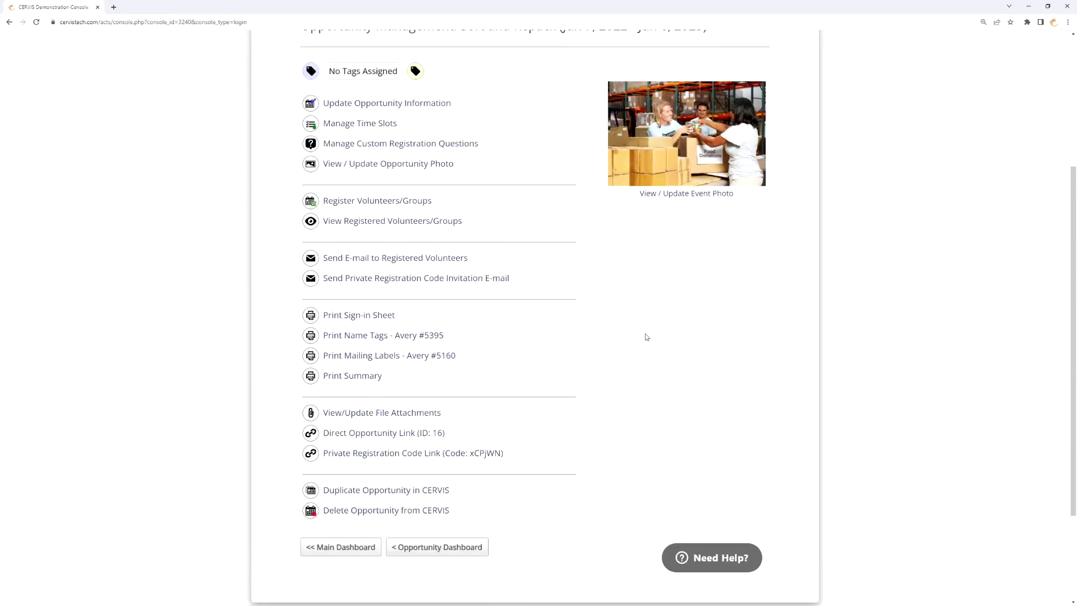
pyautogui.click(385, 226)
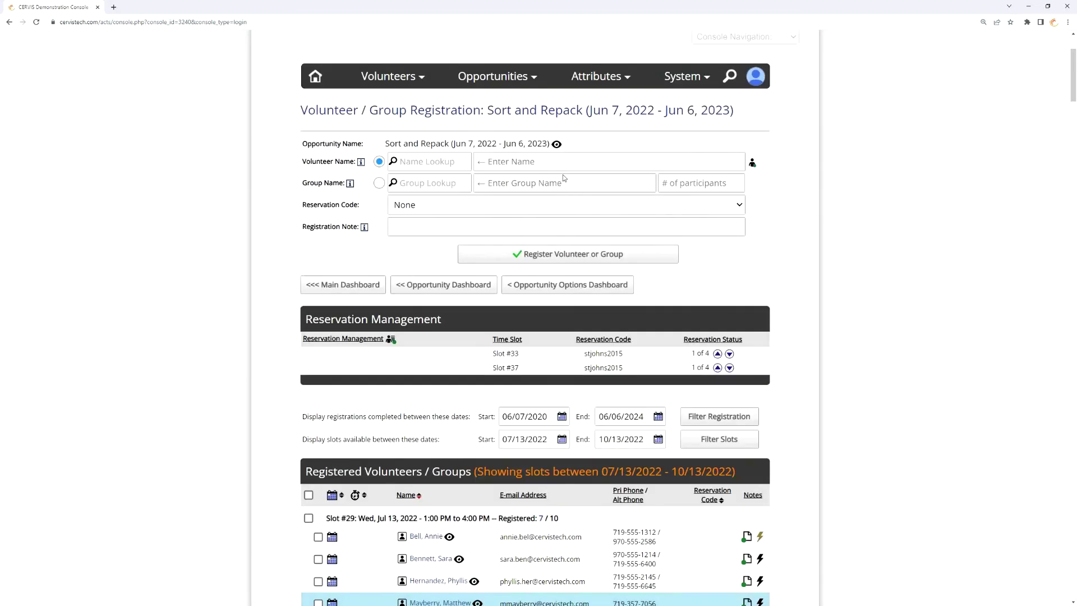
# Look up an existing volunteer by name and start registering that volunteer for Sort and Repack.
pyautogui.click(446, 161)
pyautogui.write('anth')
pyautogui.click(468, 183)
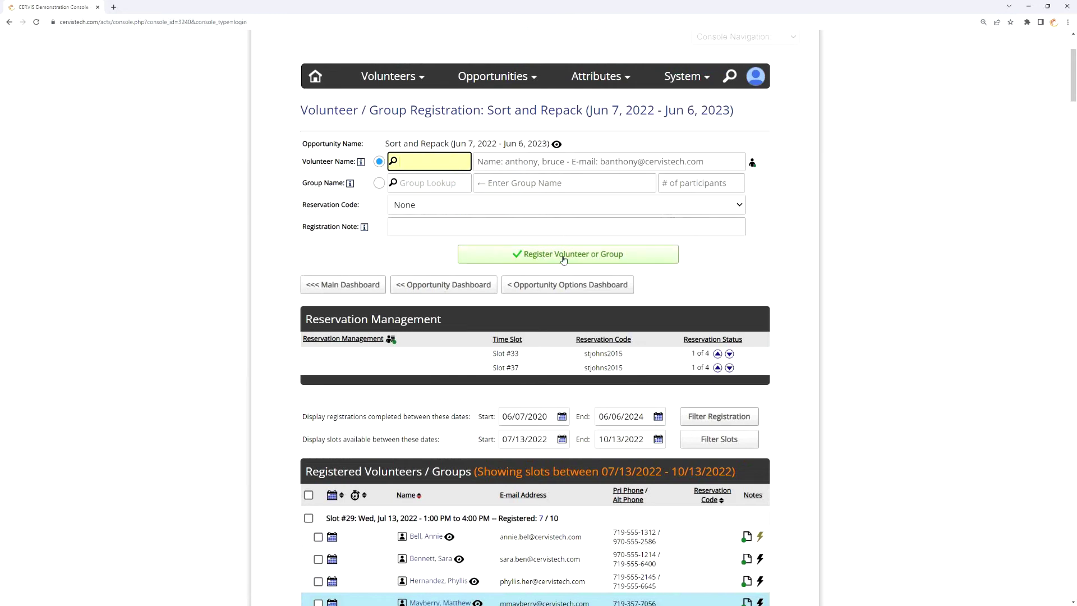
pyautogui.click(563, 257)
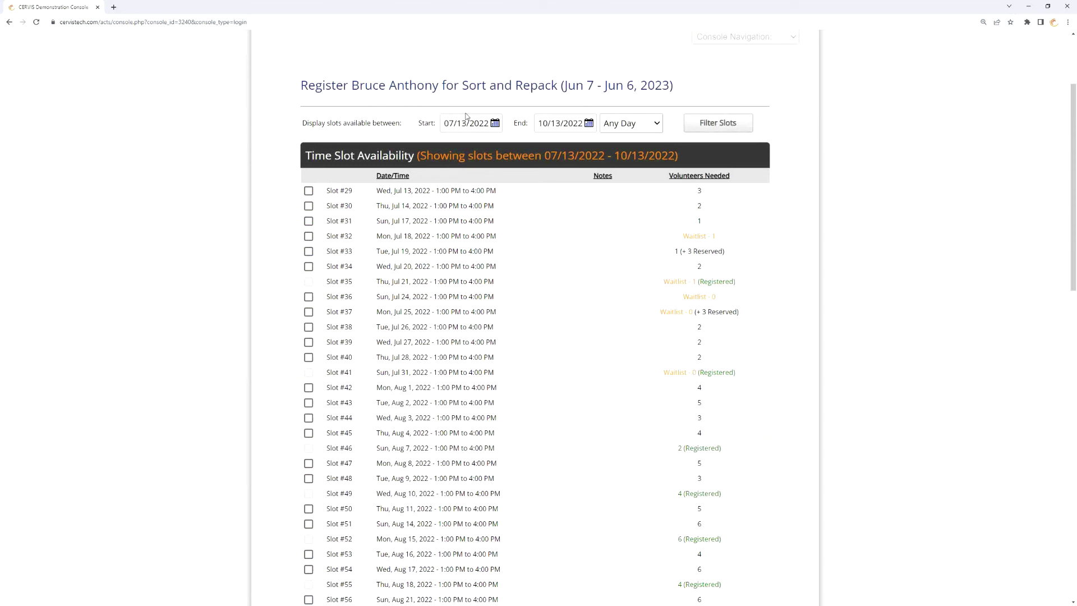
# Filter the available time slots to Tuesday only.
pyautogui.click(637, 125)
pyautogui.click(637, 125)
pyautogui.click(636, 125)
pyautogui.click(632, 178)
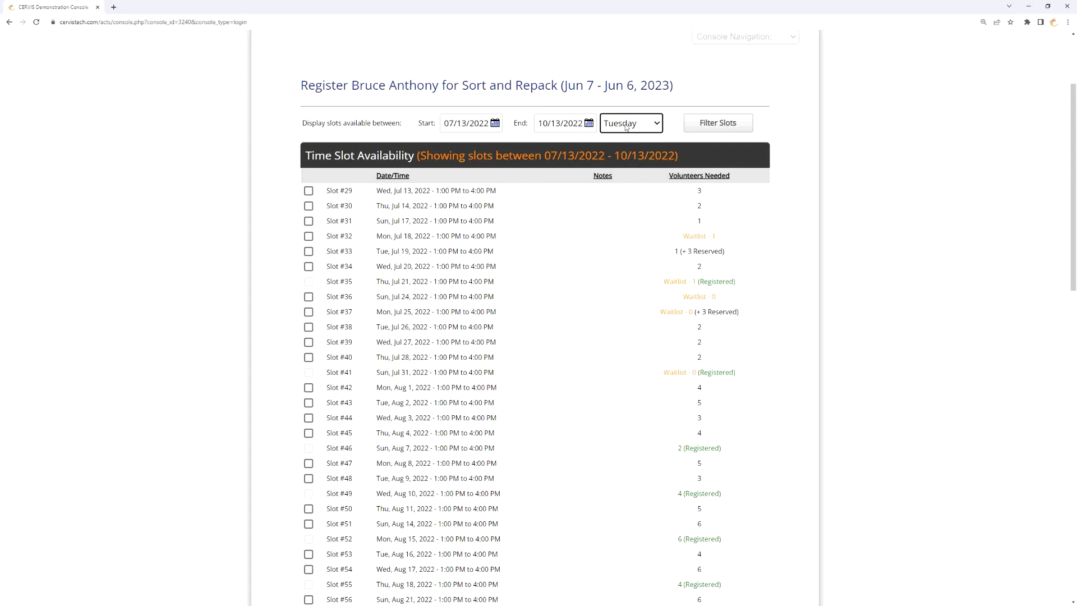
pyautogui.click(718, 122)
pyautogui.scroll(-1, 346, 172)
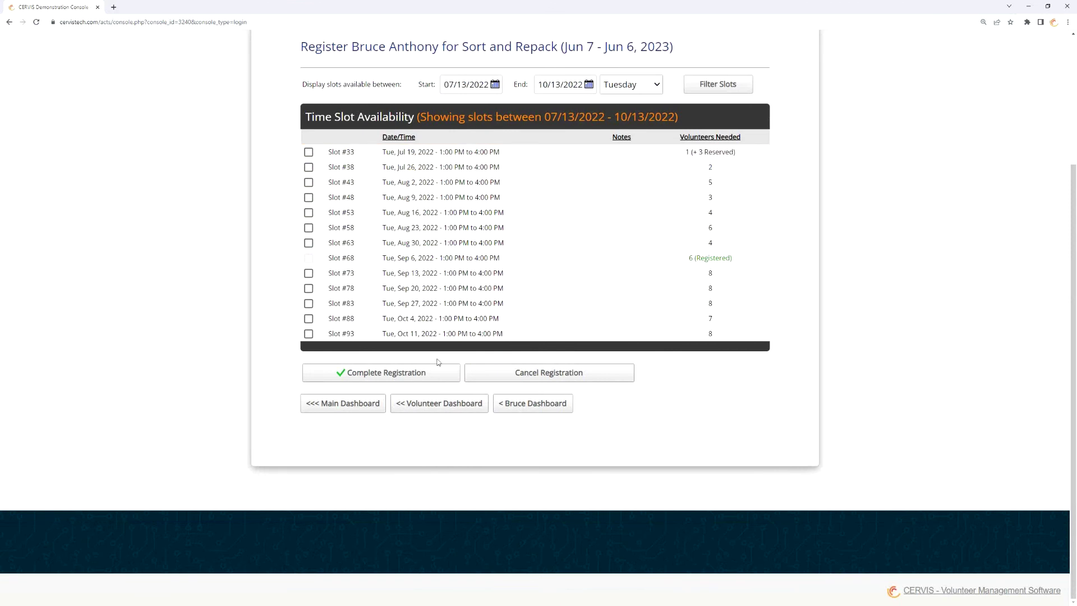
# Select time slots #33, #38, #43, #48, #58, #63 and #73 for the volunteer.
pyautogui.click(313, 153)
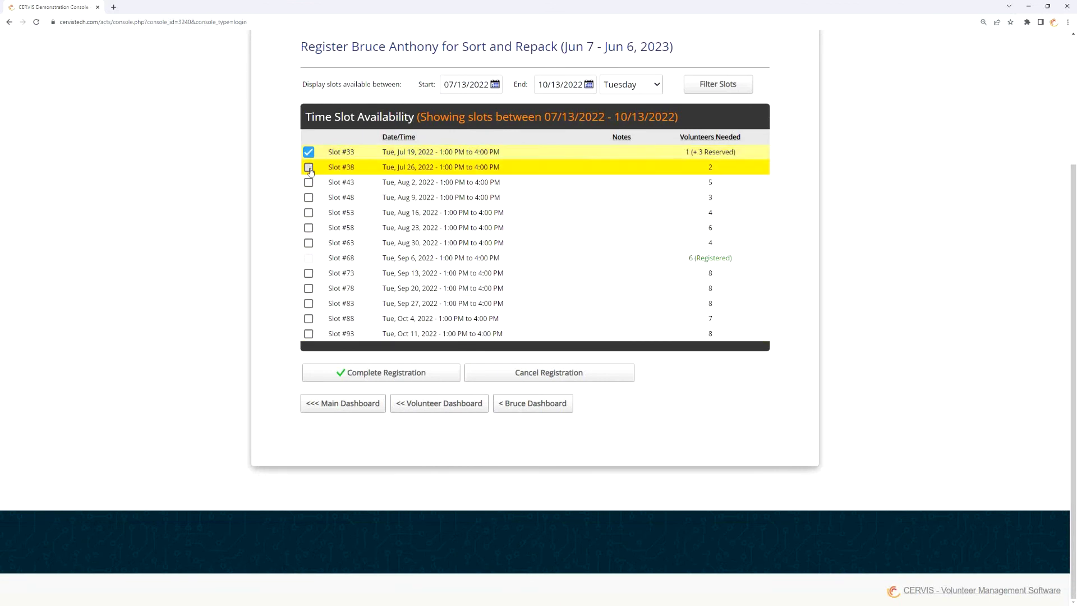
pyautogui.click(313, 168)
pyautogui.click(313, 183)
pyautogui.click(313, 198)
pyautogui.click(312, 228)
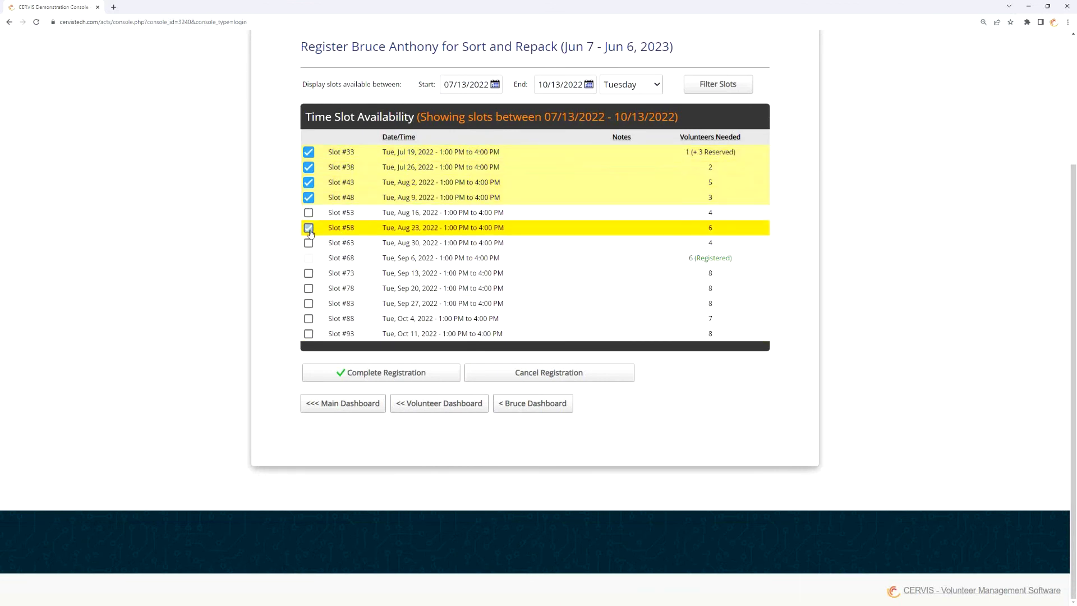
pyautogui.click(311, 243)
pyautogui.click(312, 273)
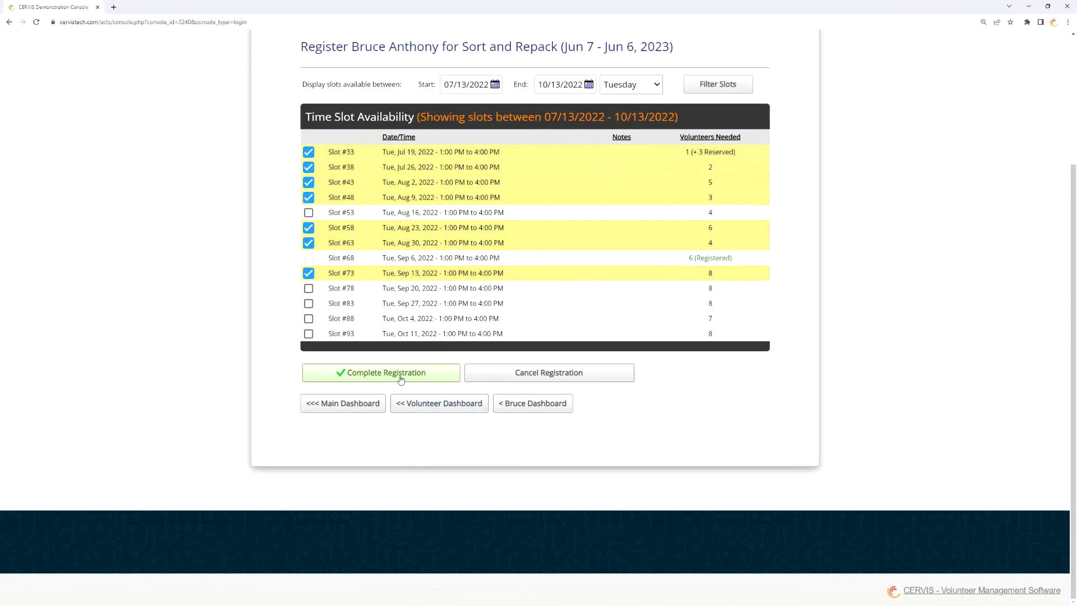
# Leave the registration without completing it and reopen the volunteer and group registration page of Sort and Repack.
pyautogui.click(542, 406)
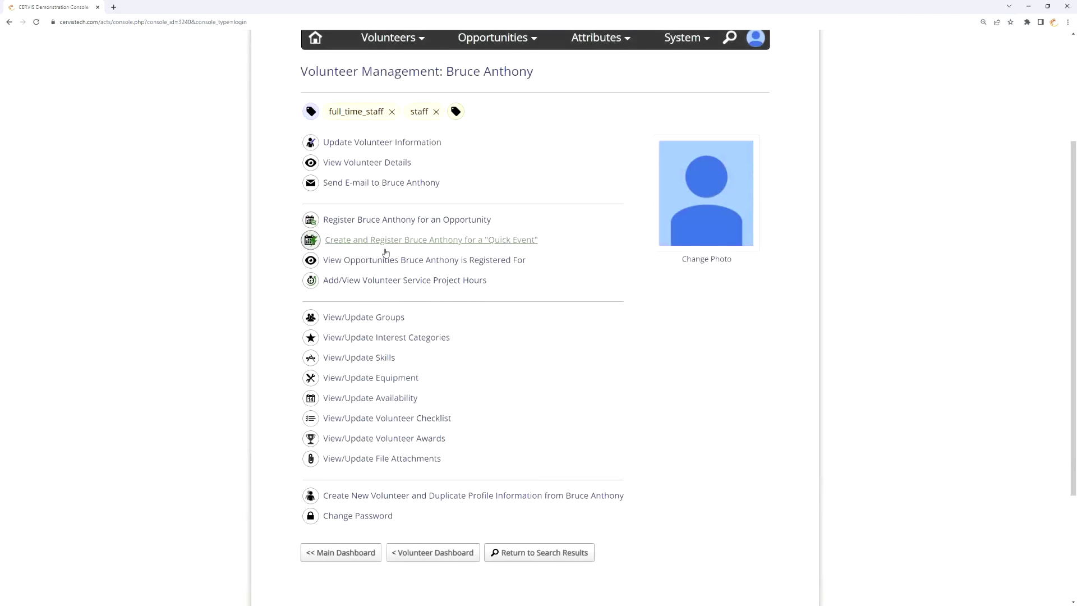
pyautogui.click(443, 553)
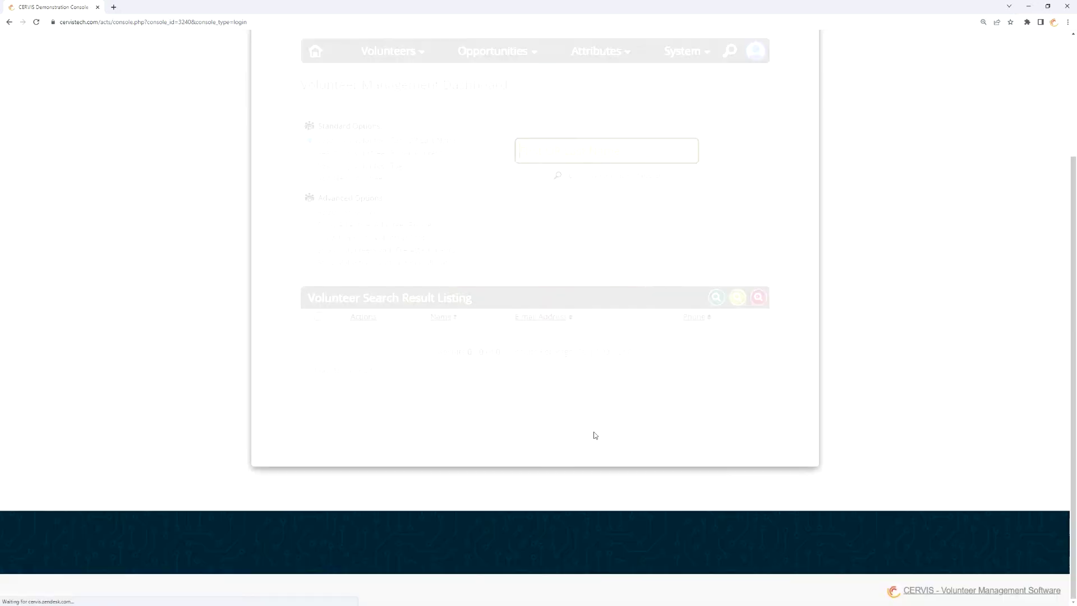
pyautogui.click(494, 51)
pyautogui.moveTo(474, 98)
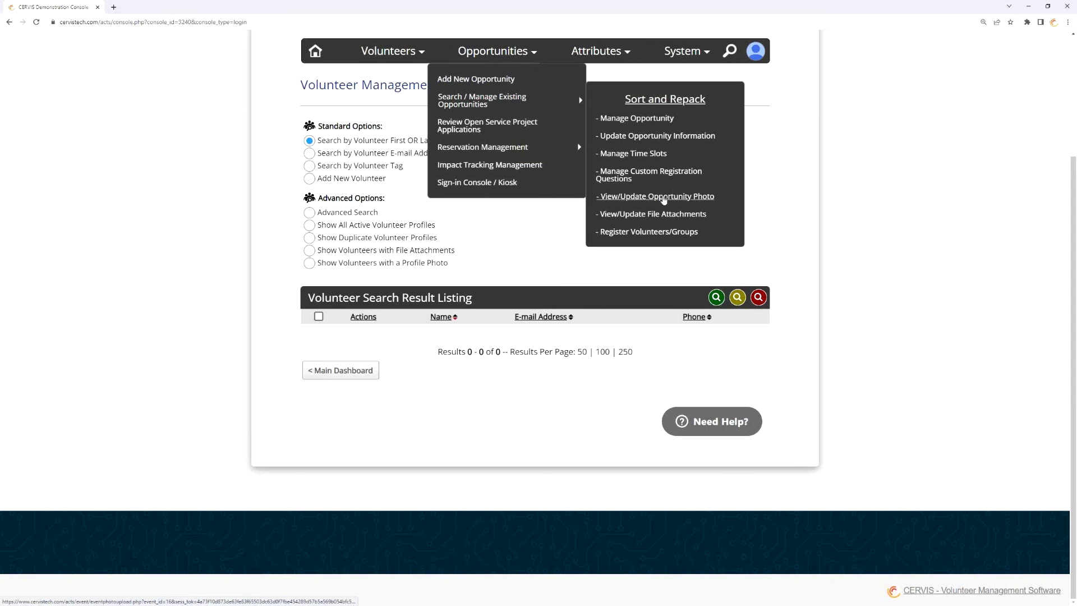
pyautogui.click(670, 232)
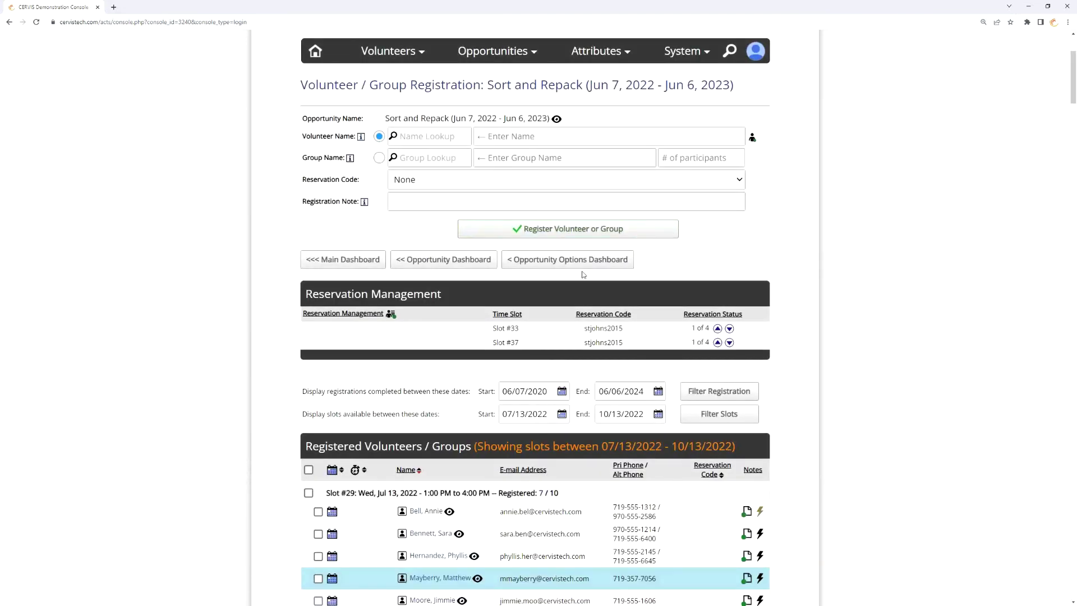
# Examine the date range filters for completed registrations and available slots above the registered volunteers listing.
pyautogui.scroll(-1, 513, 256)
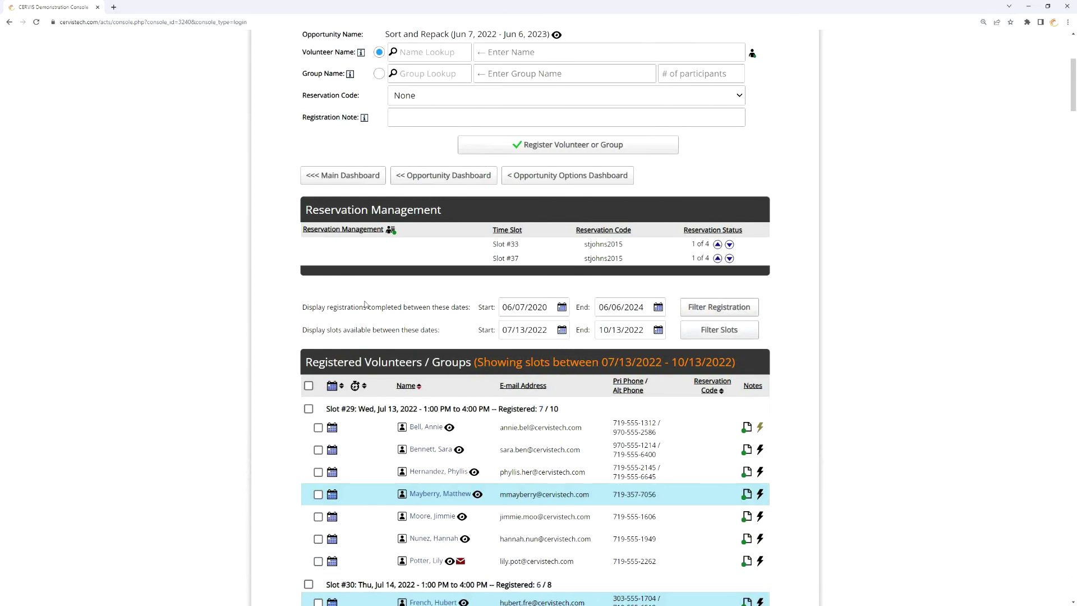
pyautogui.scroll(-2, 378, 325)
pyautogui.moveTo(342, 223); pyautogui.dragTo(489, 222)
pyautogui.click(374, 224)
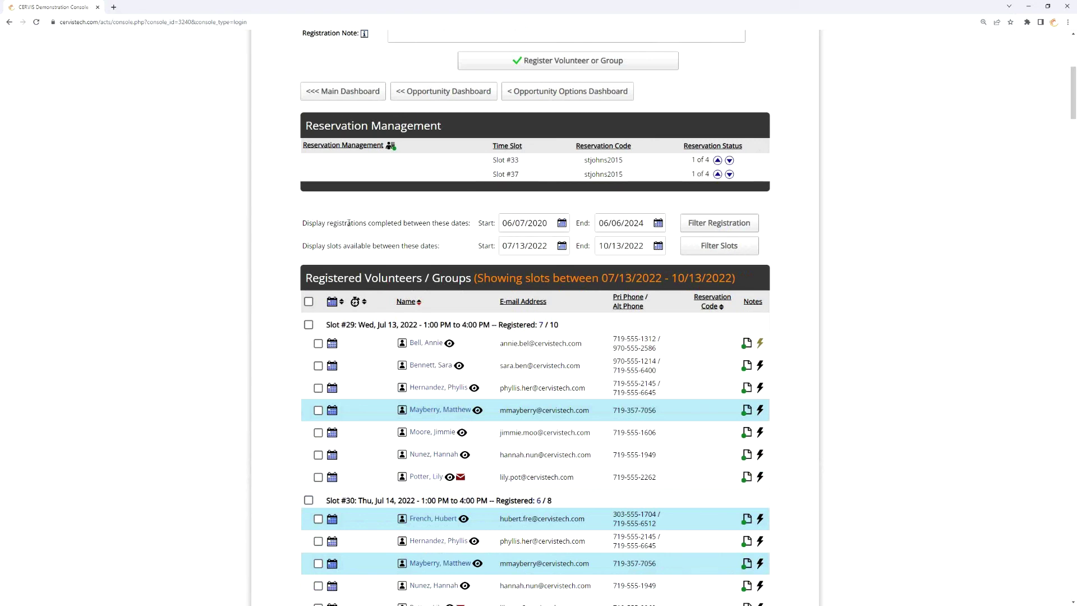
pyautogui.moveTo(305, 223); pyautogui.dragTo(474, 229)
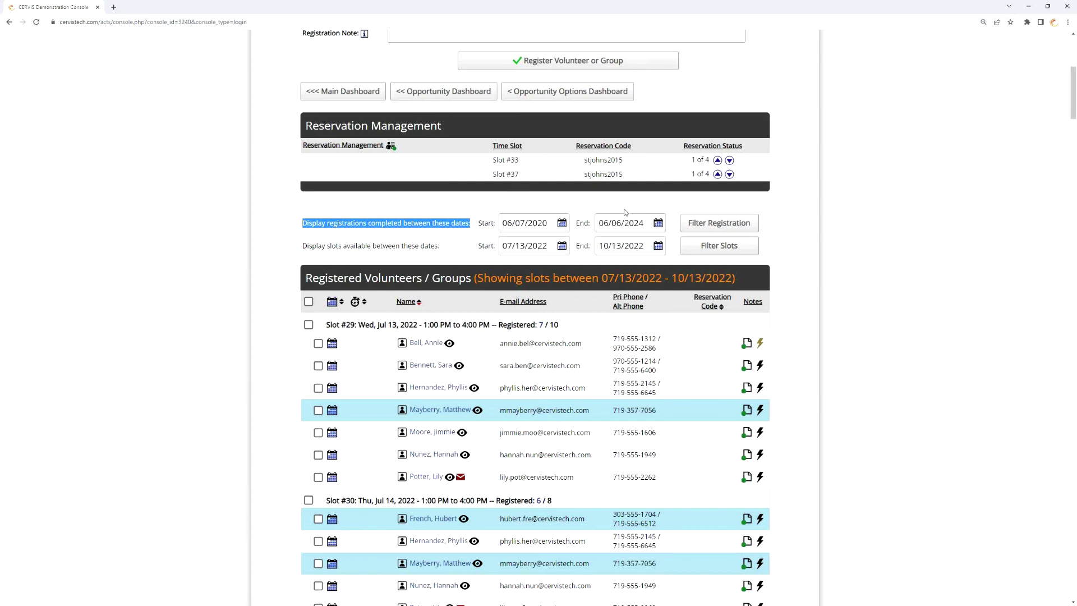
pyautogui.click(583, 218)
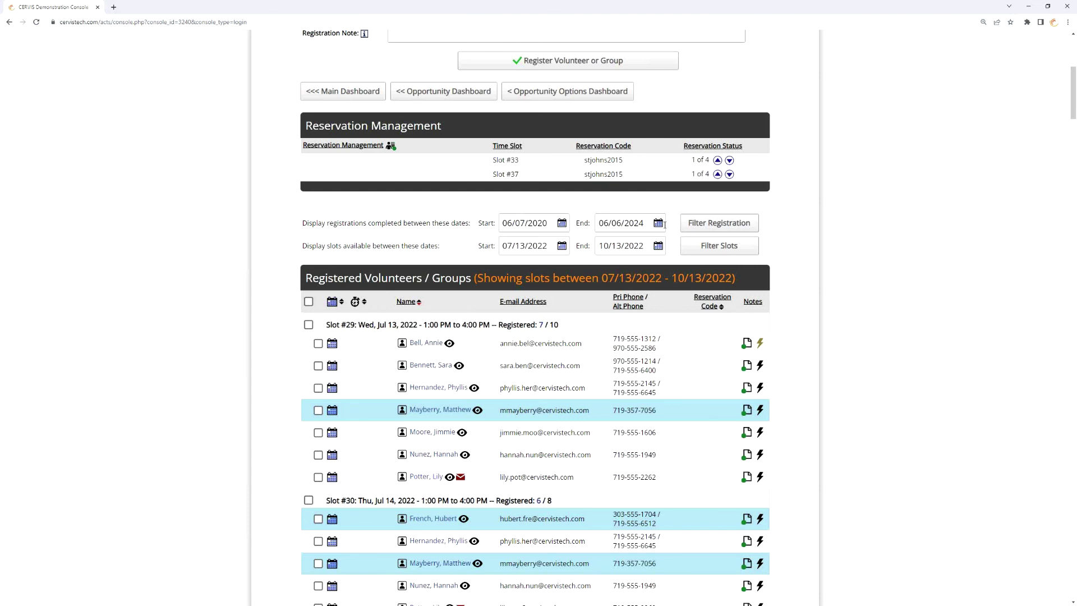
# Filter the registered volunteers listing of Sort and Repack to slots available from 07/03/2022.
pyautogui.click(754, 225)
pyautogui.moveTo(474, 222); pyautogui.dragTo(303, 220)
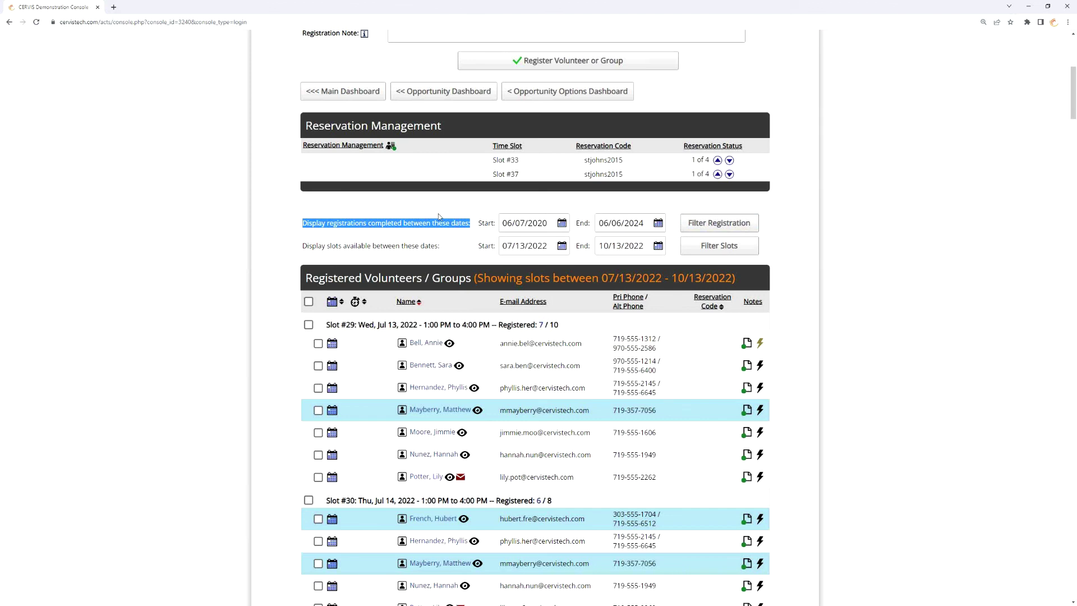
pyautogui.click(450, 242)
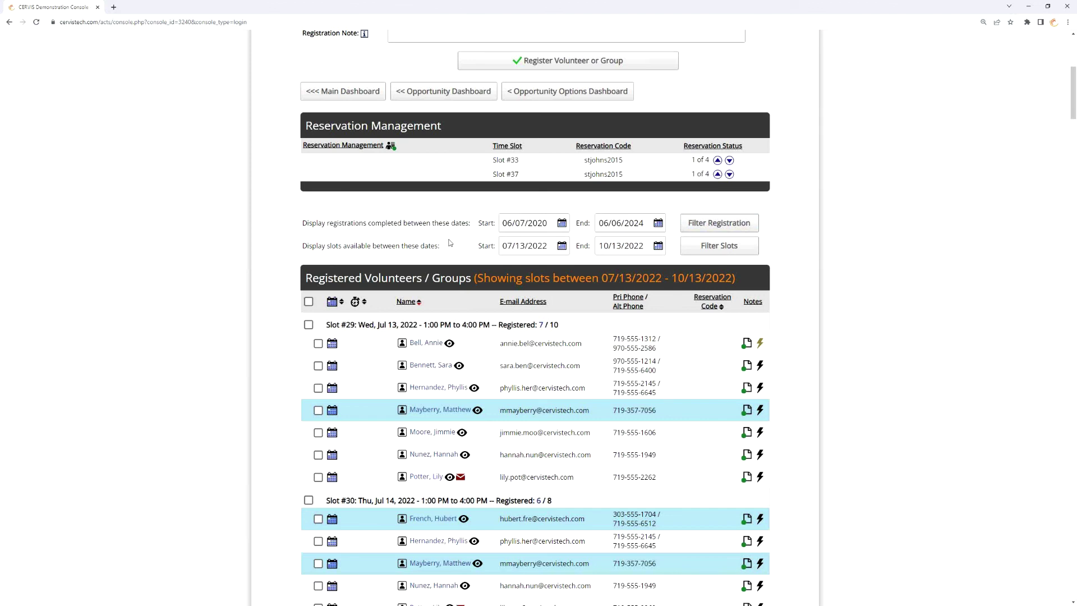
pyautogui.moveTo(316, 244); pyautogui.dragTo(459, 249)
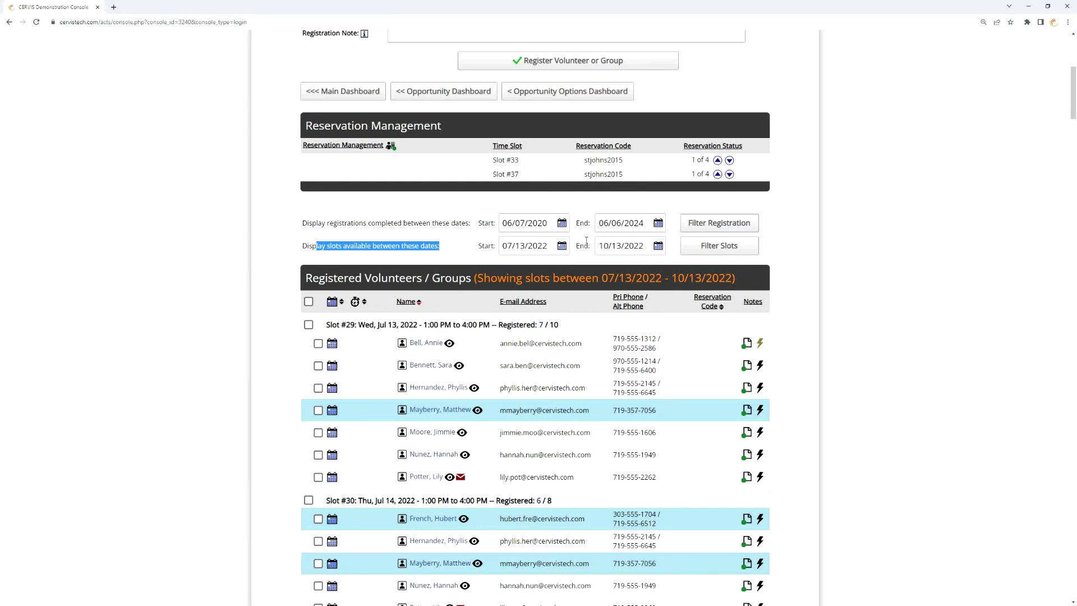
pyautogui.scroll(-1, 383, 365)
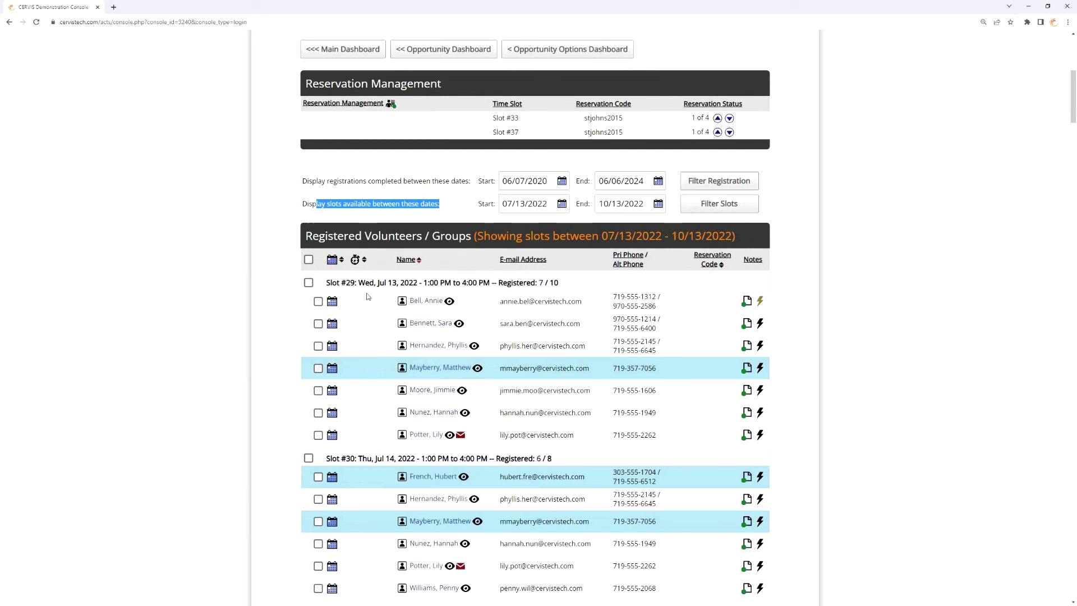
pyautogui.click(544, 204)
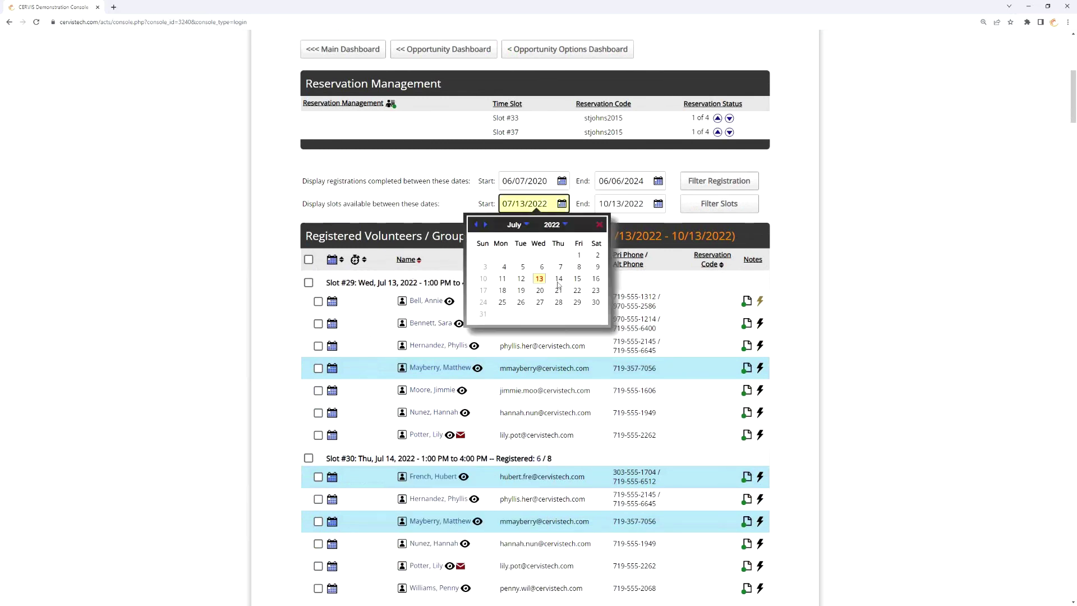
pyautogui.click(485, 267)
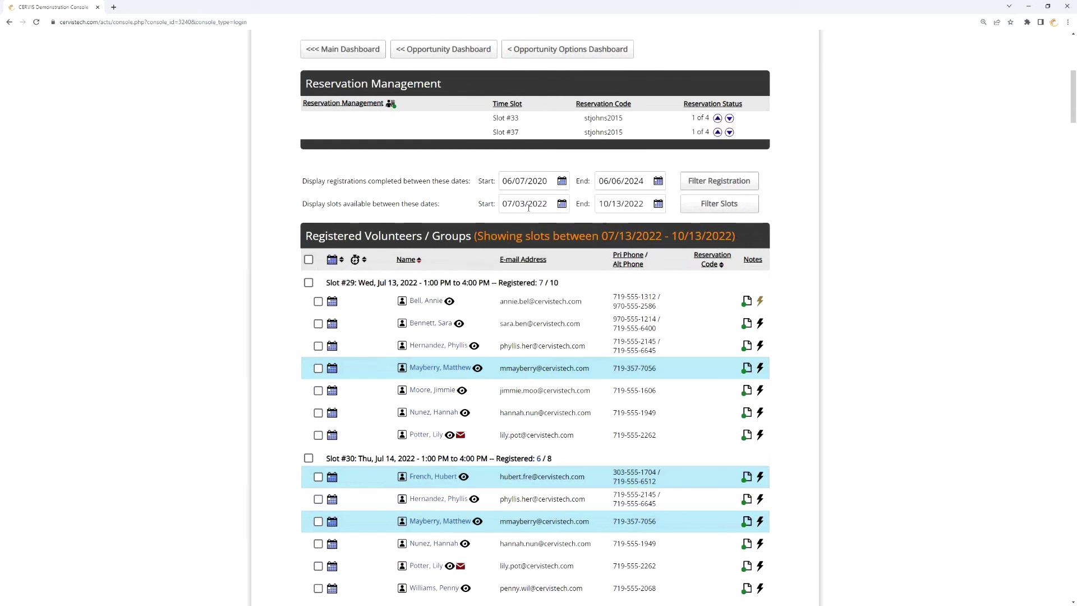
pyautogui.click(739, 207)
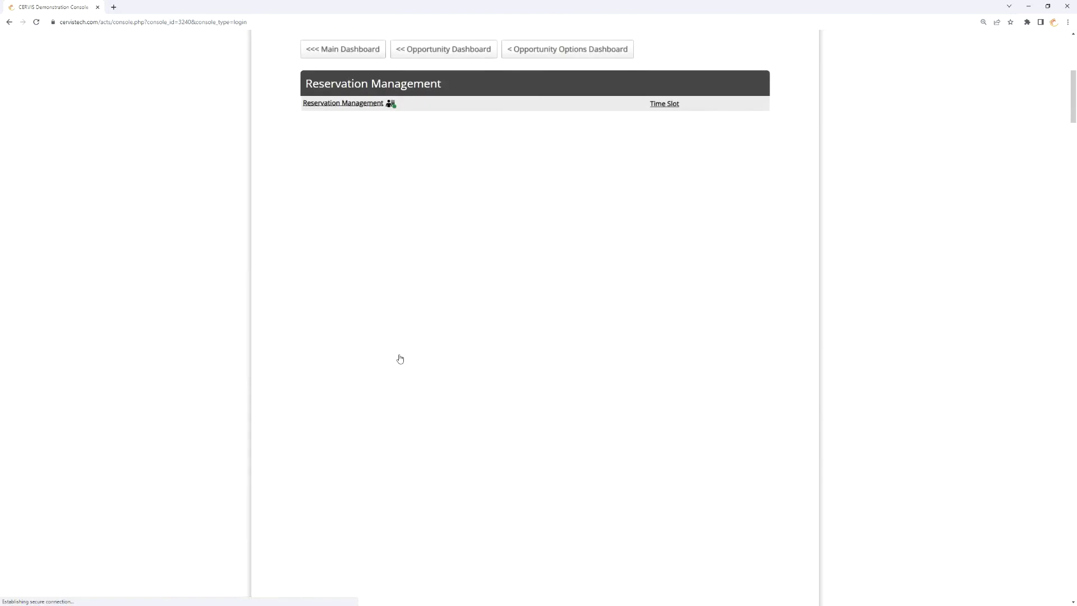
pyautogui.scroll(-1, 400, 359)
pyautogui.moveTo(374, 213); pyautogui.dragTo(427, 213)
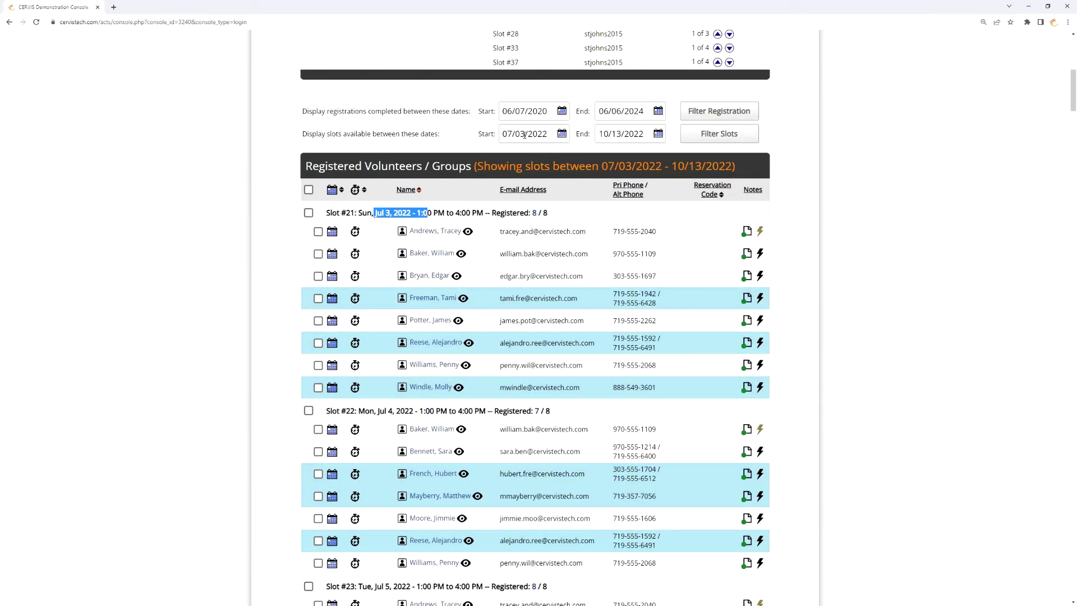
pyautogui.click(450, 213)
# Select all registered volunteers of slots #21, #22 and #23 in turn, clearing each slot's selection again.
pyautogui.click(308, 213)
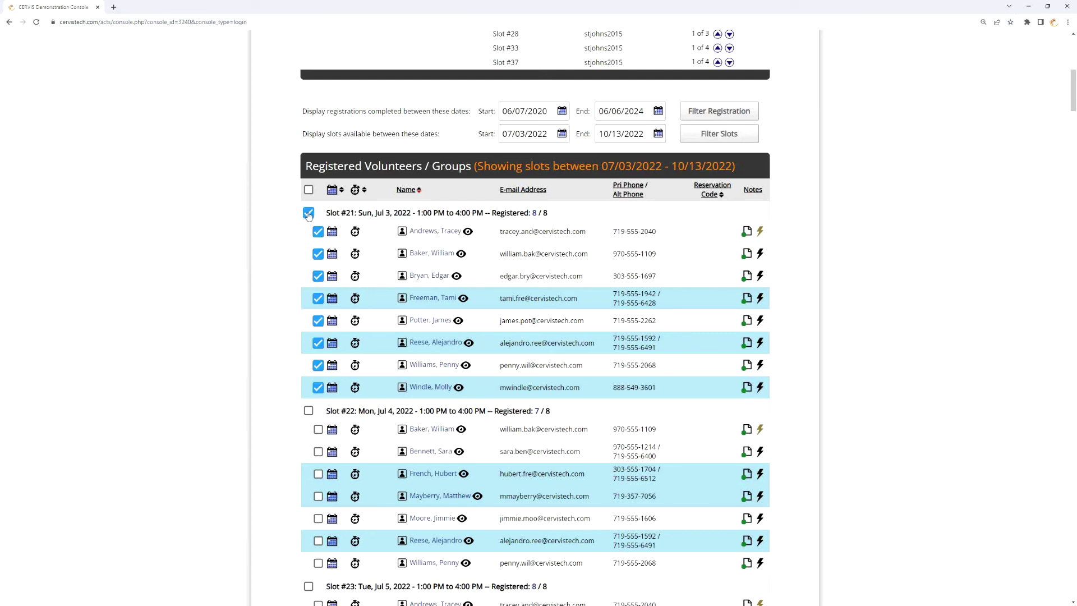
pyautogui.click(308, 213)
pyautogui.scroll(-2, 373, 379)
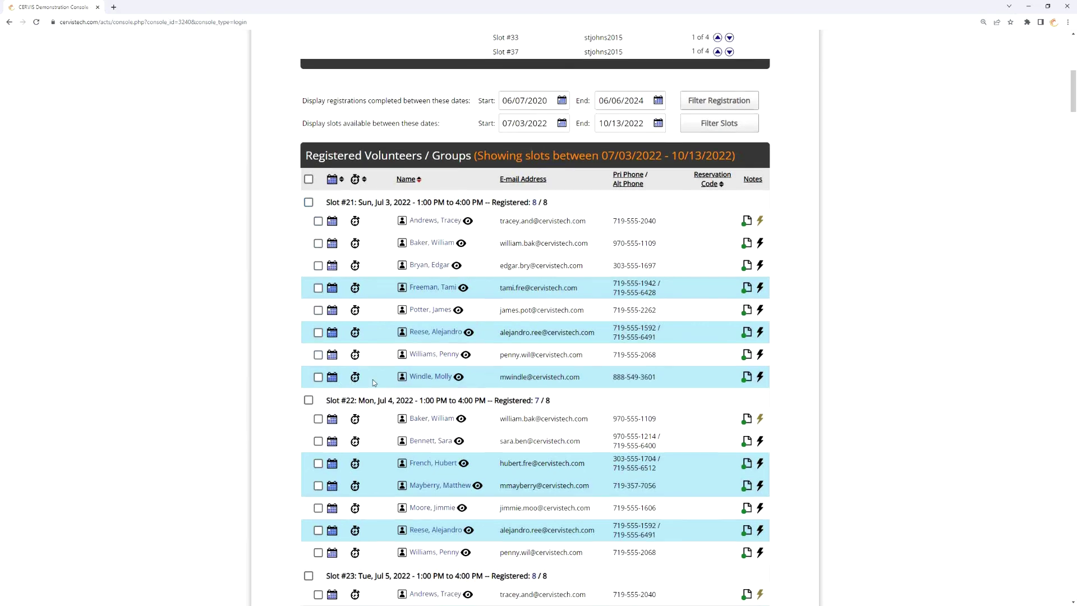
pyautogui.click(308, 285)
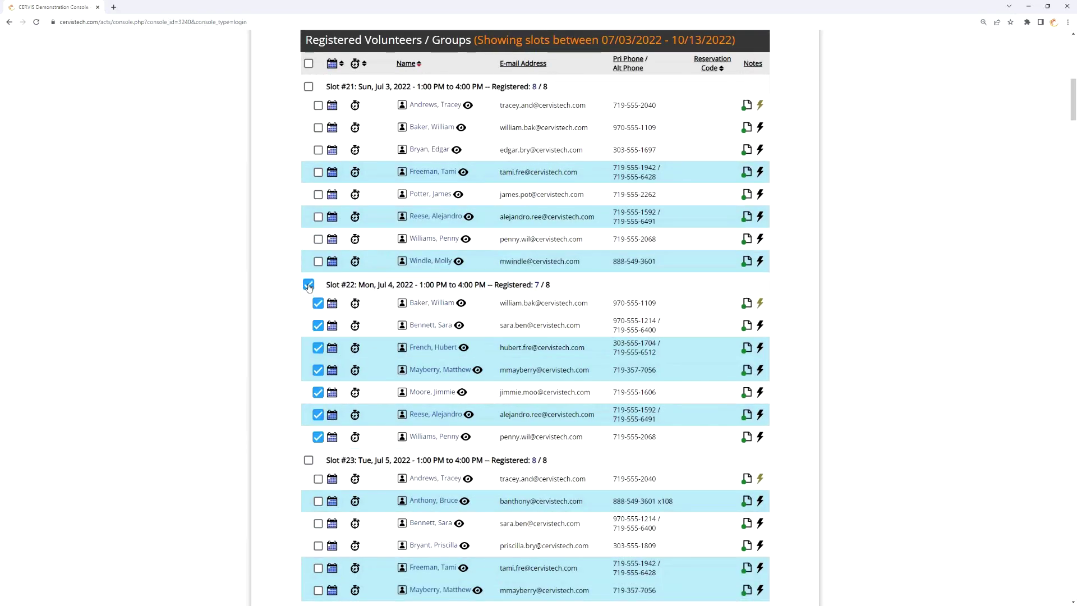
pyautogui.click(308, 284)
pyautogui.click(309, 460)
pyautogui.scroll(-1, 420, 434)
pyautogui.scroll(-3, 421, 434)
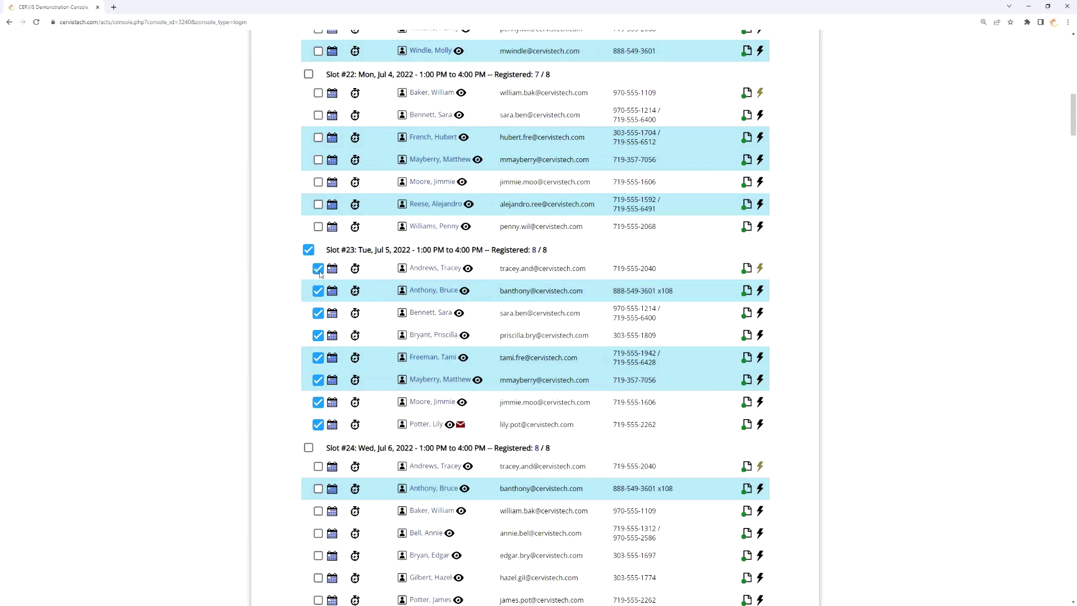
pyautogui.click(307, 252)
pyautogui.click(309, 253)
# Leave the registration page from the end of the volunteer listing and return to the Main Dashboard's management options.
pyautogui.scroll(-20, 742, 292)
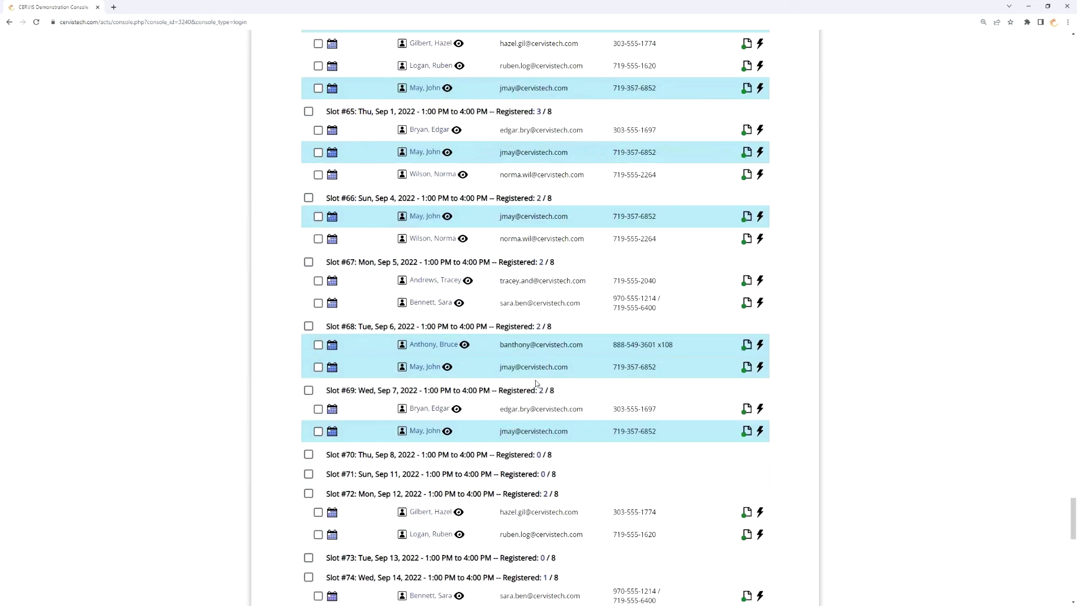
pyautogui.scroll(-8, 537, 383)
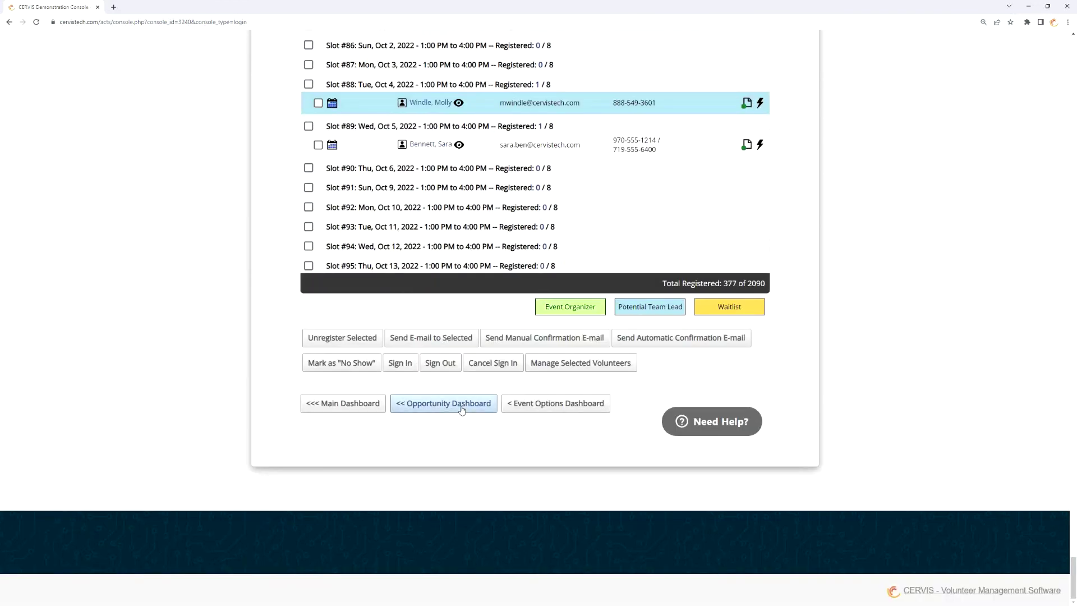
pyautogui.click(462, 410)
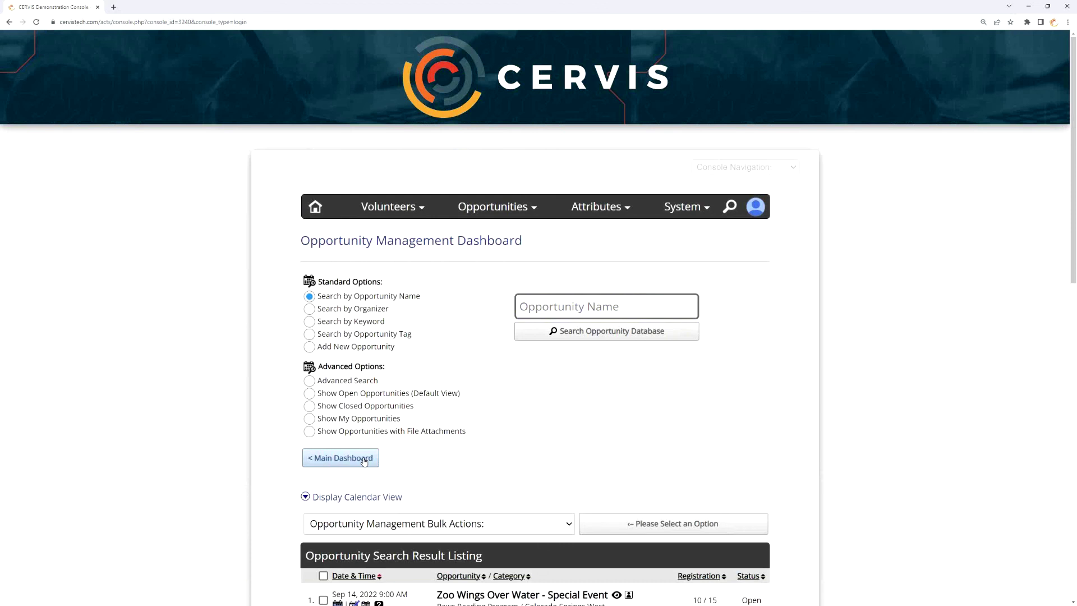
pyautogui.click(364, 458)
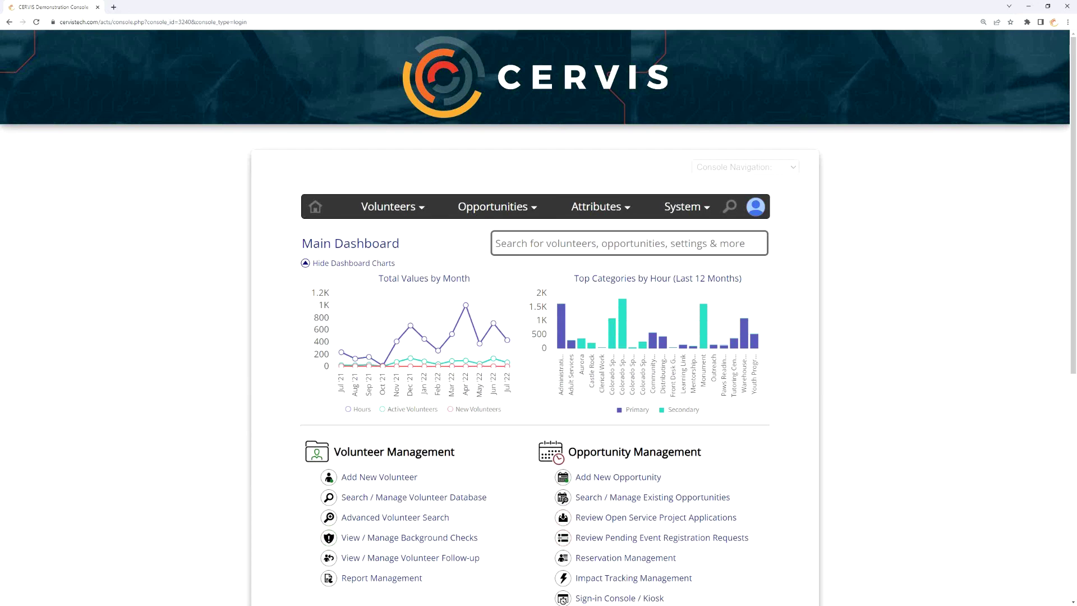
pyautogui.scroll(-6, 217, 319)
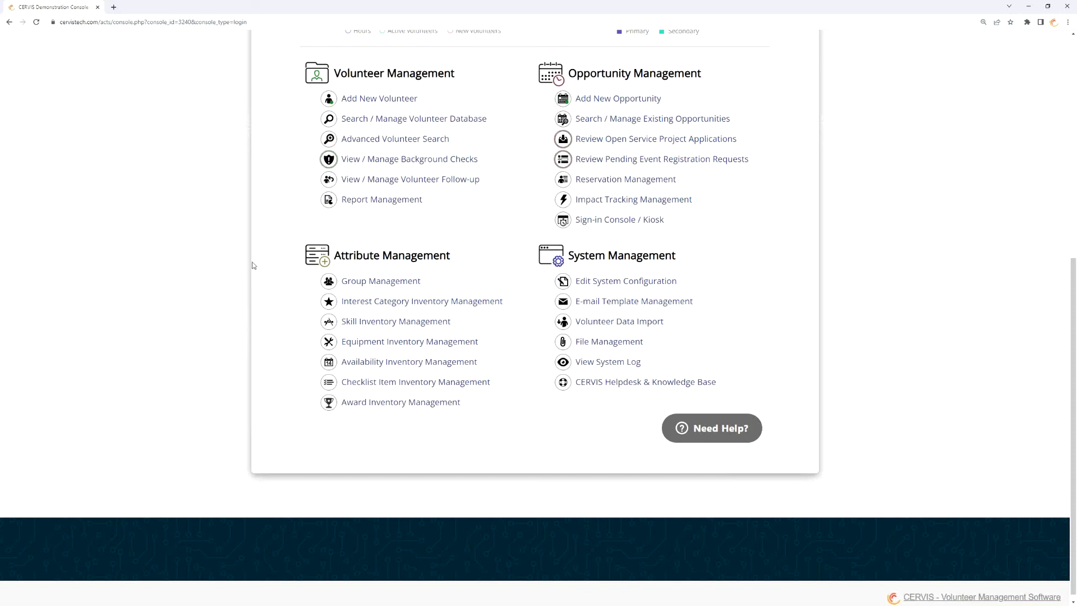
# Browse the uploaded training videos at video.cervistech.com in a new browser tab, and close that tab.
pyautogui.click(113, 7)
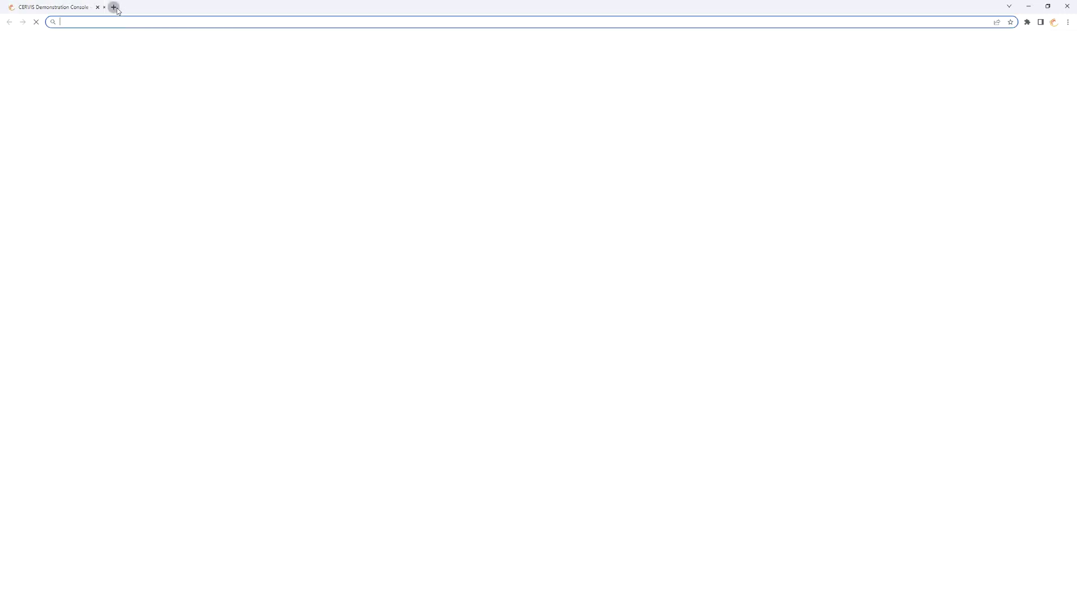
pyautogui.write('video.cervistech.com')
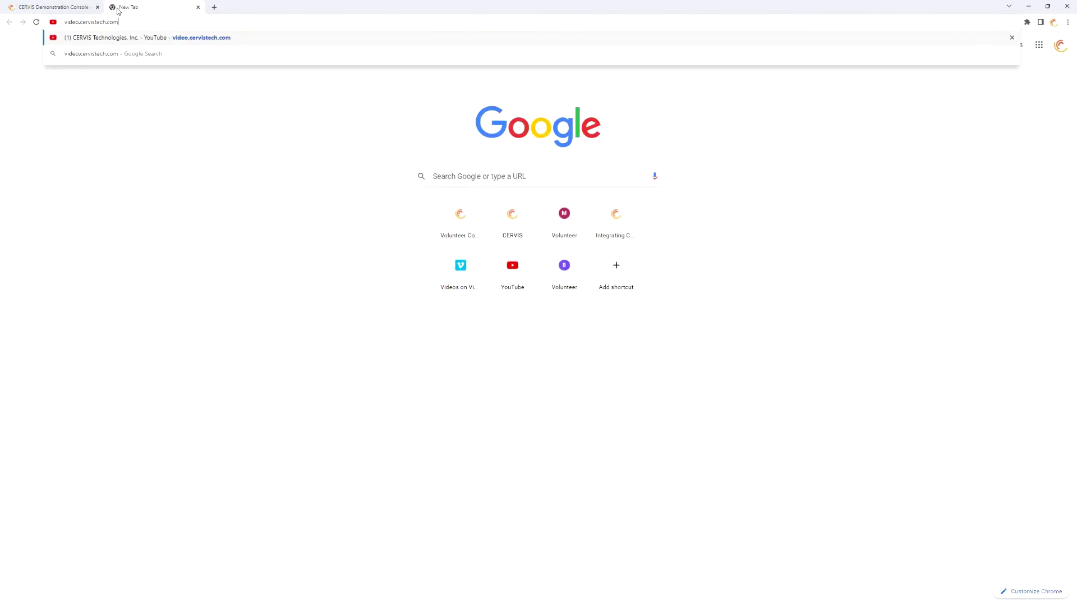
pyautogui.press('Return')
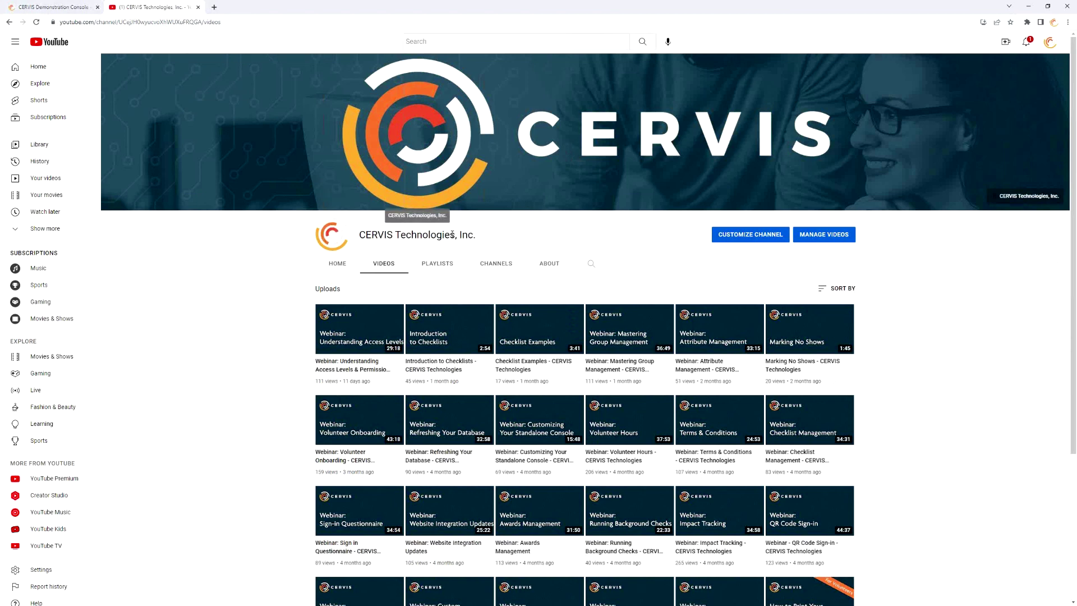
pyautogui.scroll(-2, 517, 260)
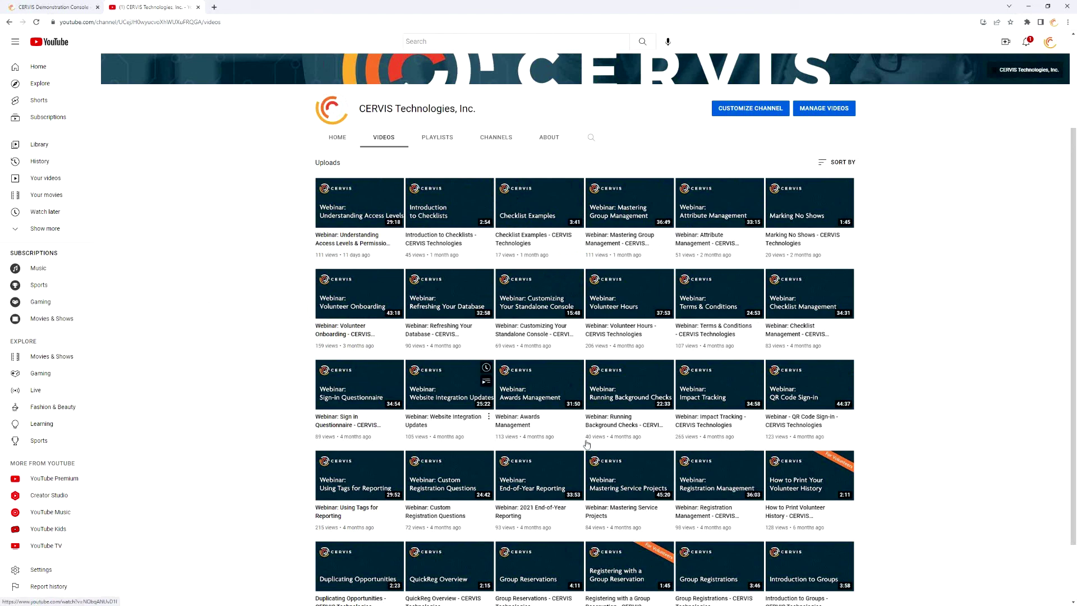
pyautogui.scroll(-3, 380, 432)
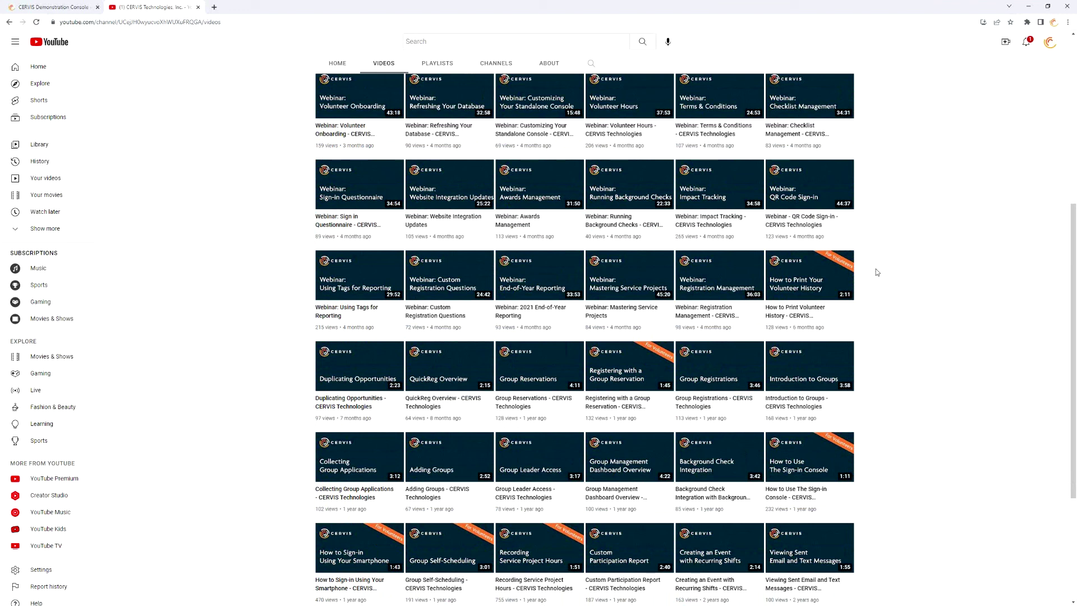
pyautogui.click(199, 8)
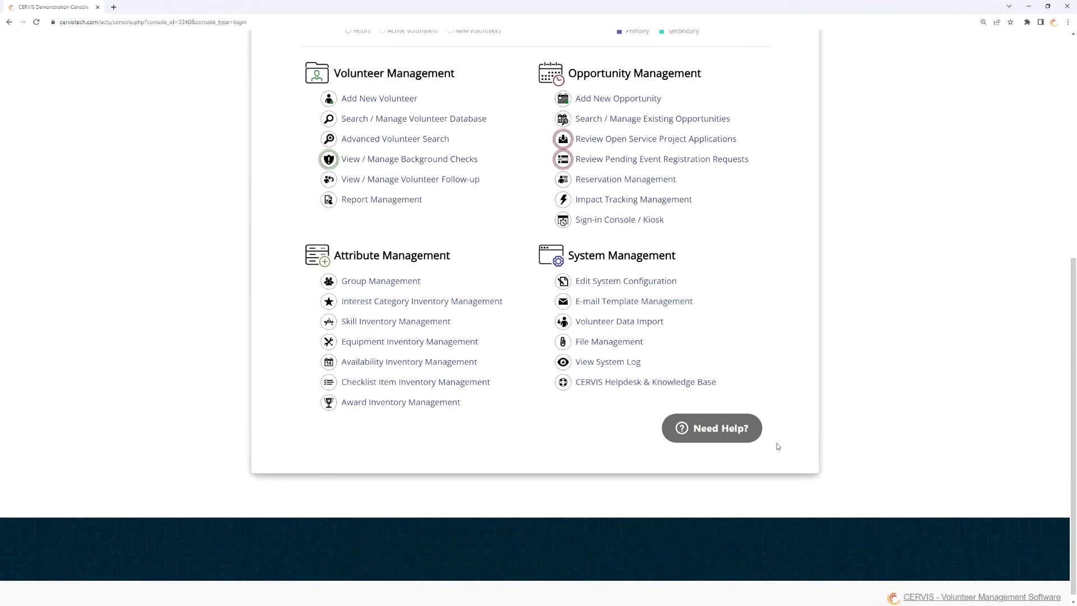
# Search the help widget for "time slots" and view the full article "How to Create Repeating Time Slots [VIDEO]".
pyautogui.click(692, 430)
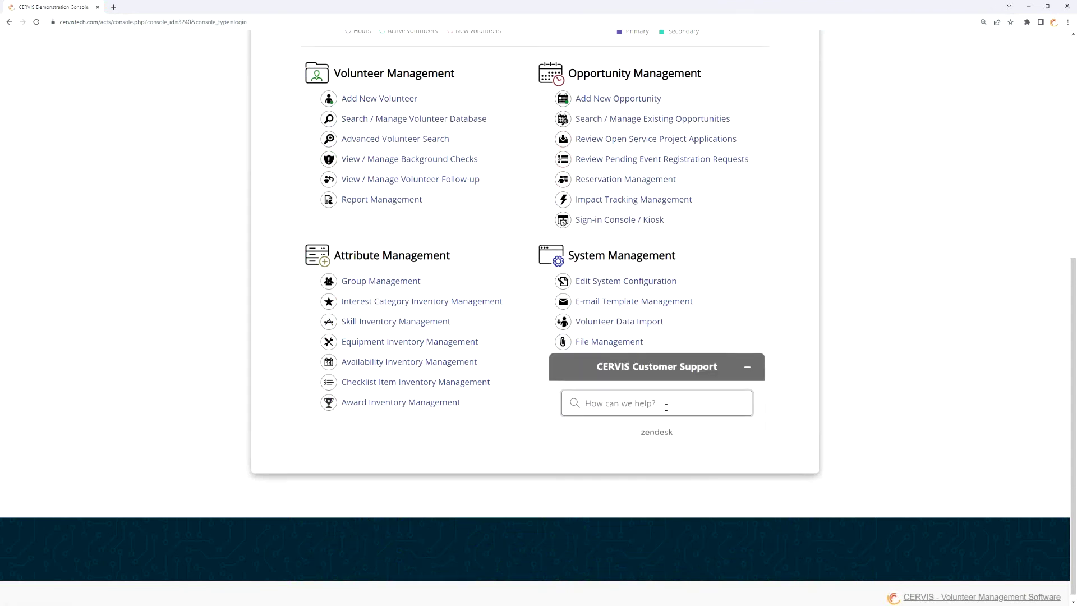
pyautogui.write('time slots')
pyautogui.press('Return')
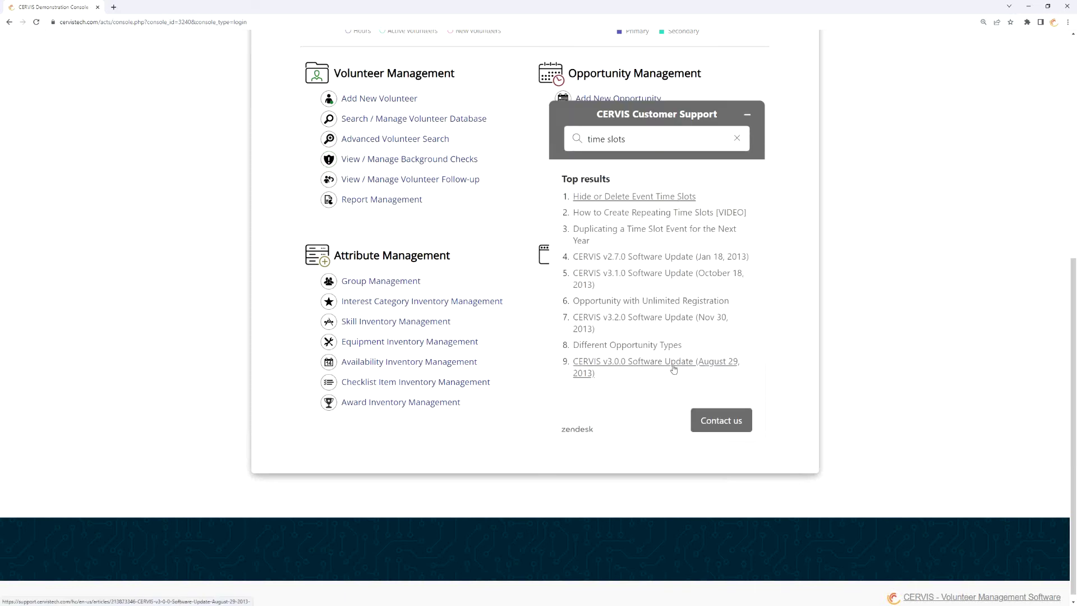
pyautogui.click(667, 213)
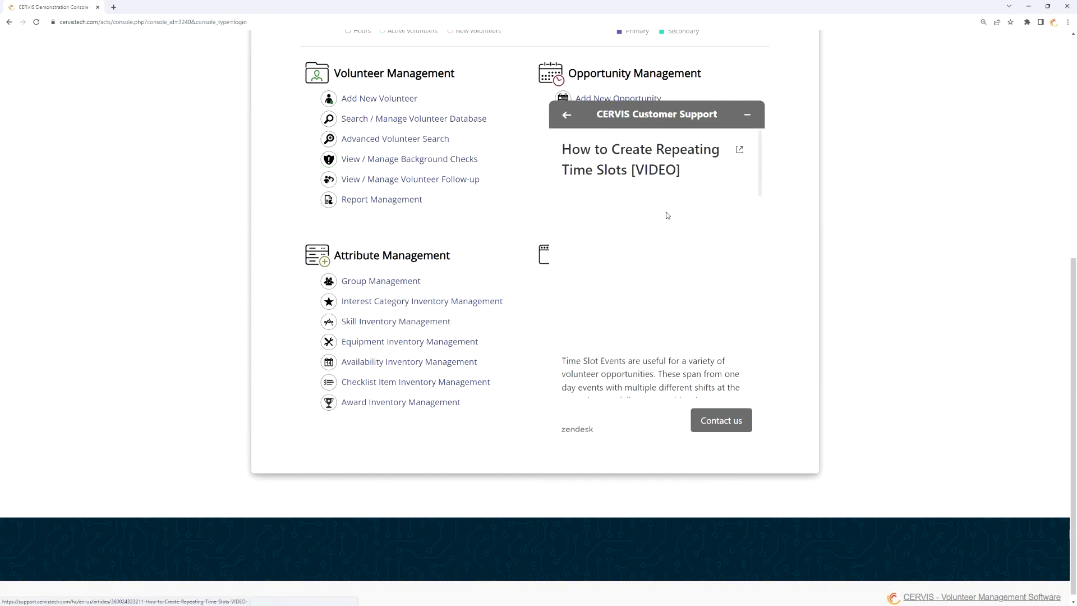
pyautogui.click(739, 151)
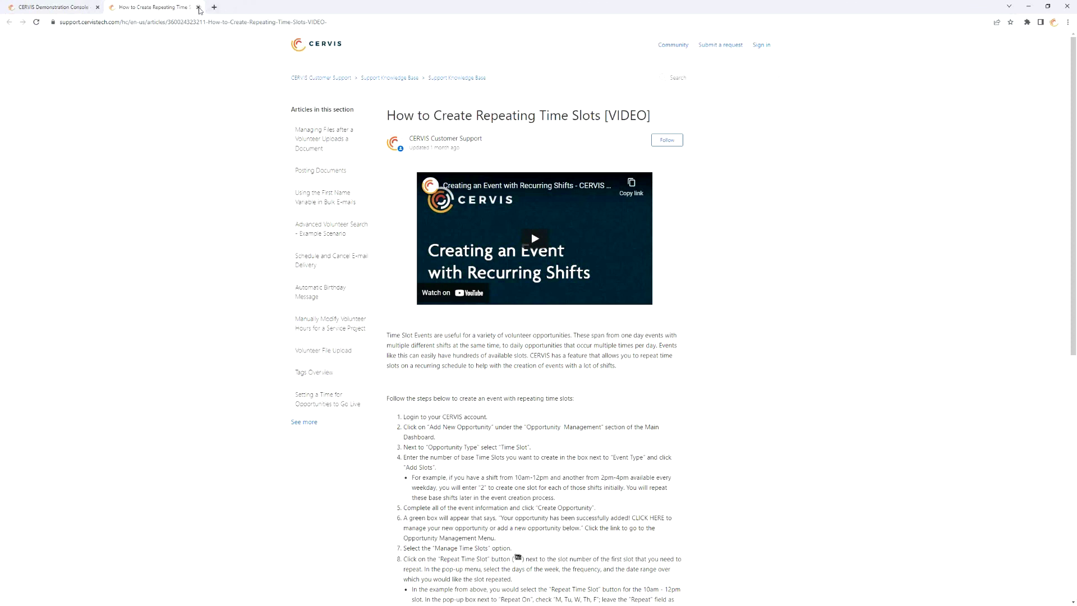
pyautogui.click(199, 10)
pyautogui.click(561, 114)
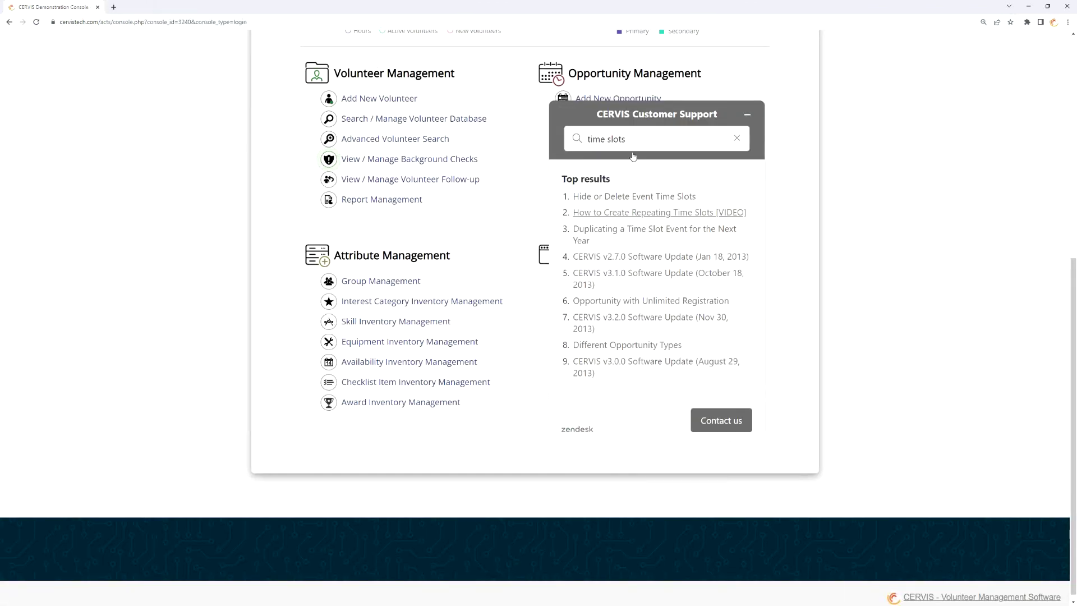
# View the Priority Email Support contact form in the help widget and minimize it without sending a request.
pyautogui.click(728, 422)
pyautogui.click(654, 310)
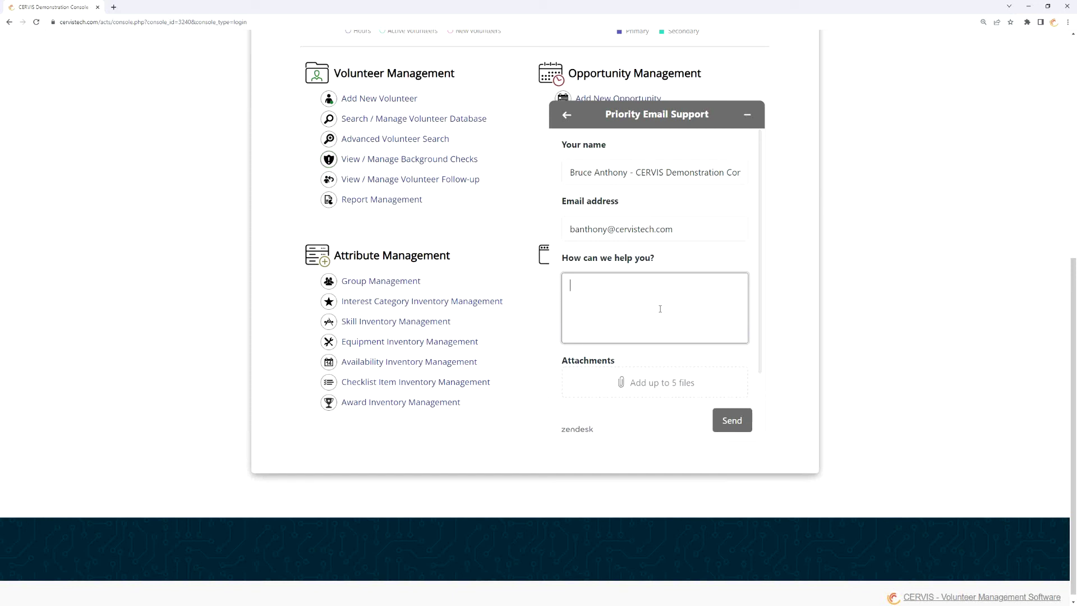
pyautogui.click(747, 114)
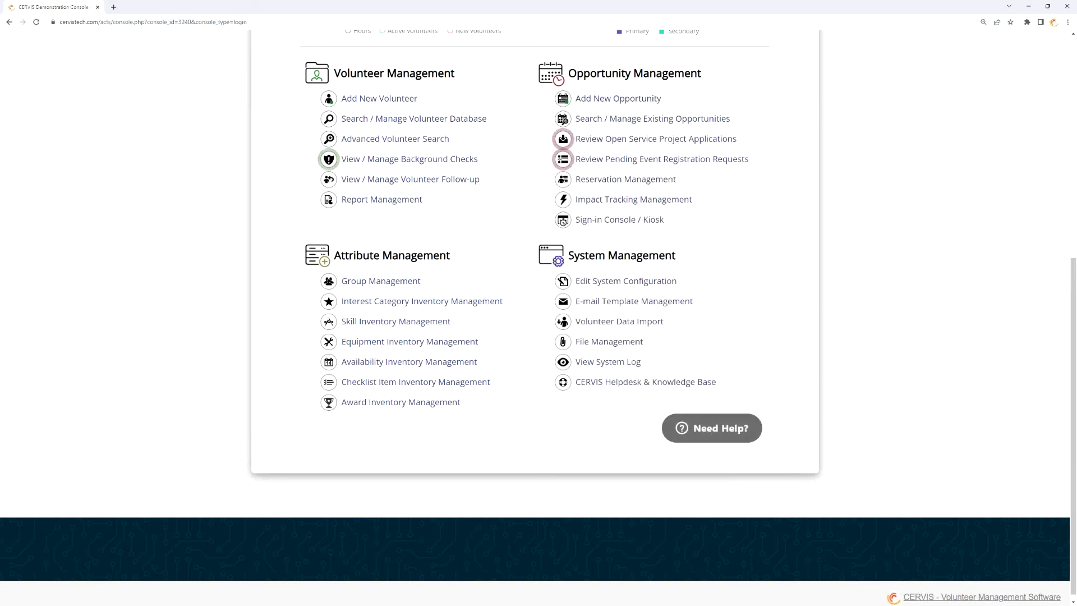